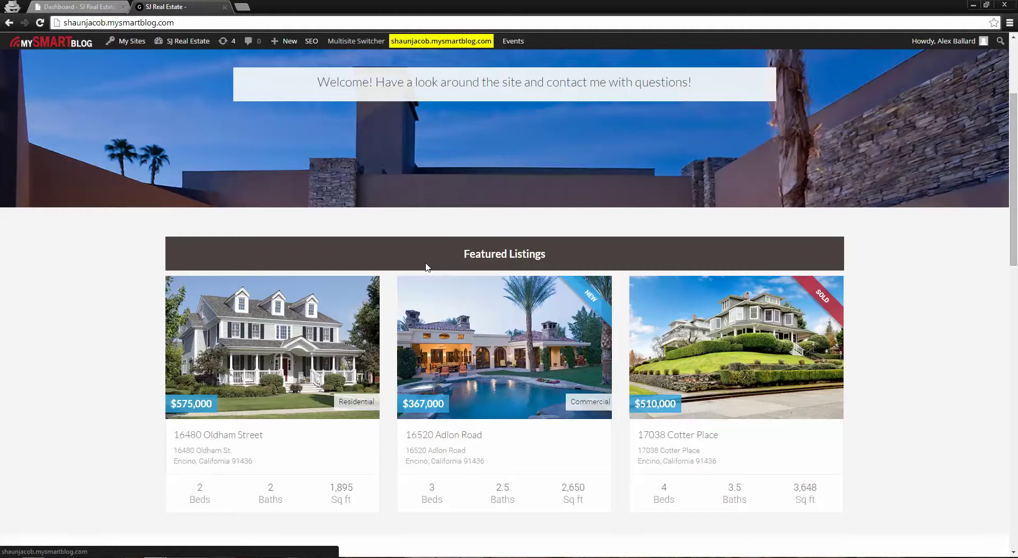
Step: Scroll to the top of the live SJ Real Estate home page to show its header menu
{"action": "scroll", "coordinate": [381, 360], "scroll_direction": "up", "scroll_amount": 3}
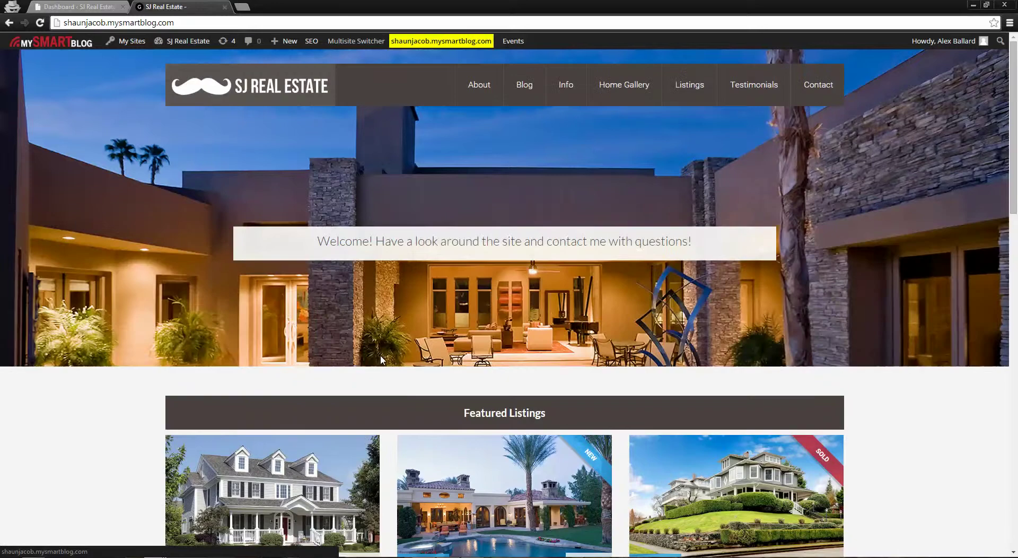
Step: From the admin dashboard, open the Listings page showing all 6 property listings
{"action": "left_click", "coordinate": [76, 4]}
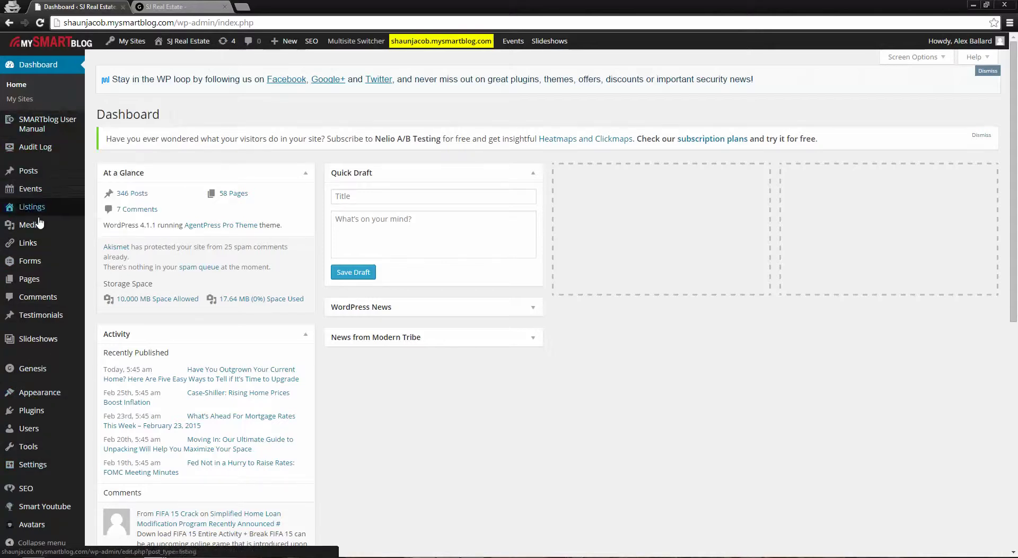
{"action": "mouse_move", "coordinate": [29, 208]}
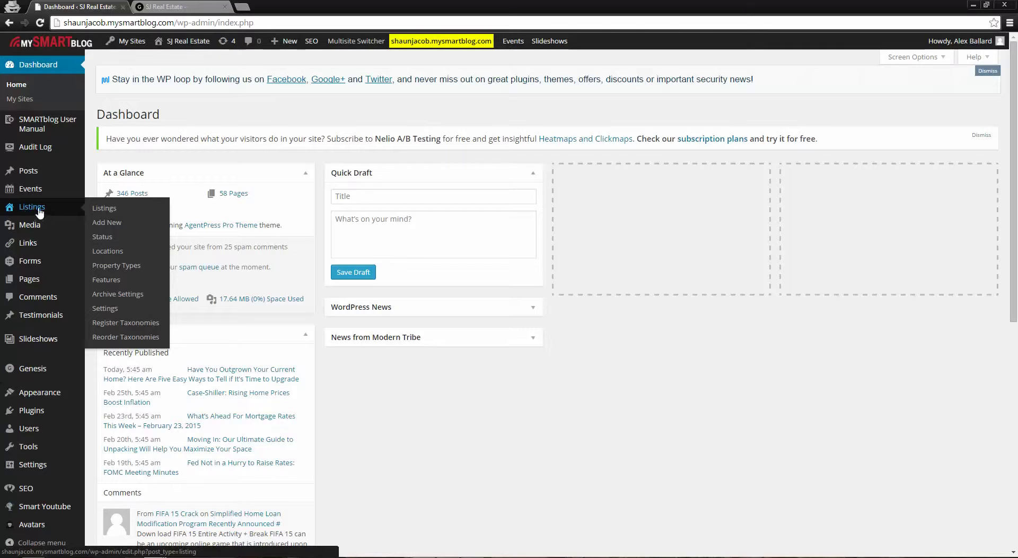
{"action": "left_click", "coordinate": [106, 210]}
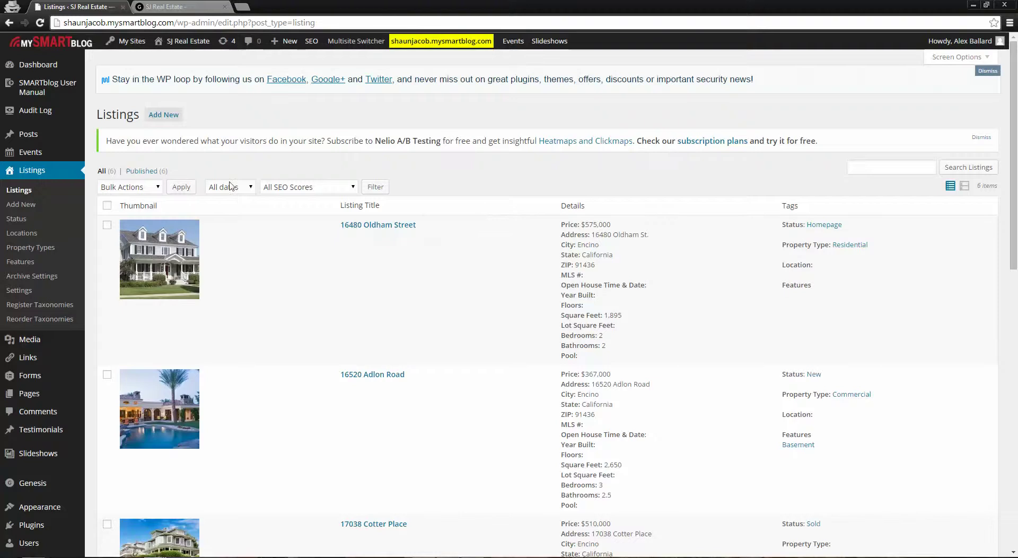
{"action": "scroll", "coordinate": [162, 223], "scroll_direction": "down", "scroll_amount": 1}
{"action": "scroll", "coordinate": [365, 220], "scroll_direction": "down", "scroll_amount": 10}
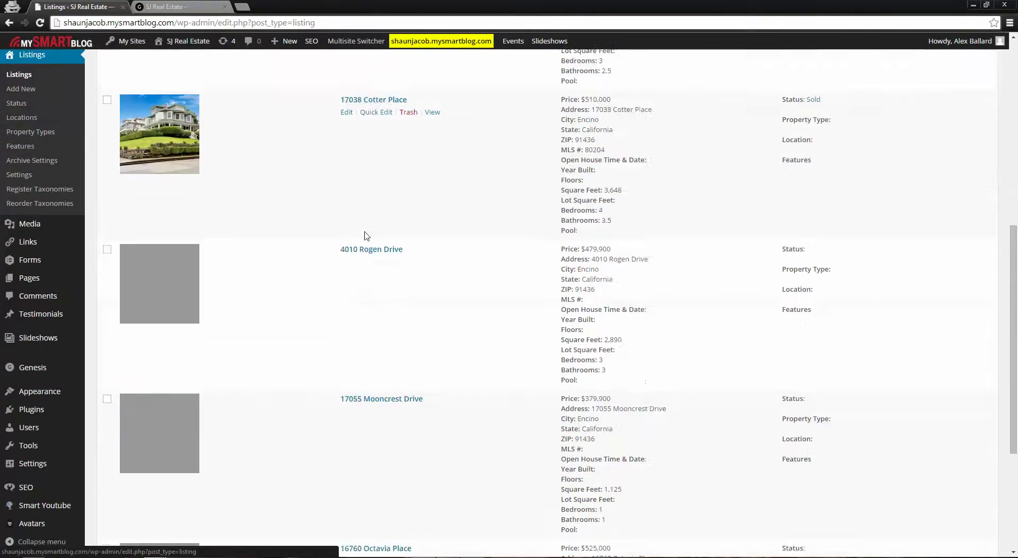
{"action": "scroll", "coordinate": [369, 242], "scroll_direction": "down", "scroll_amount": 1}
{"action": "scroll", "coordinate": [392, 297], "scroll_direction": "up", "scroll_amount": 12}
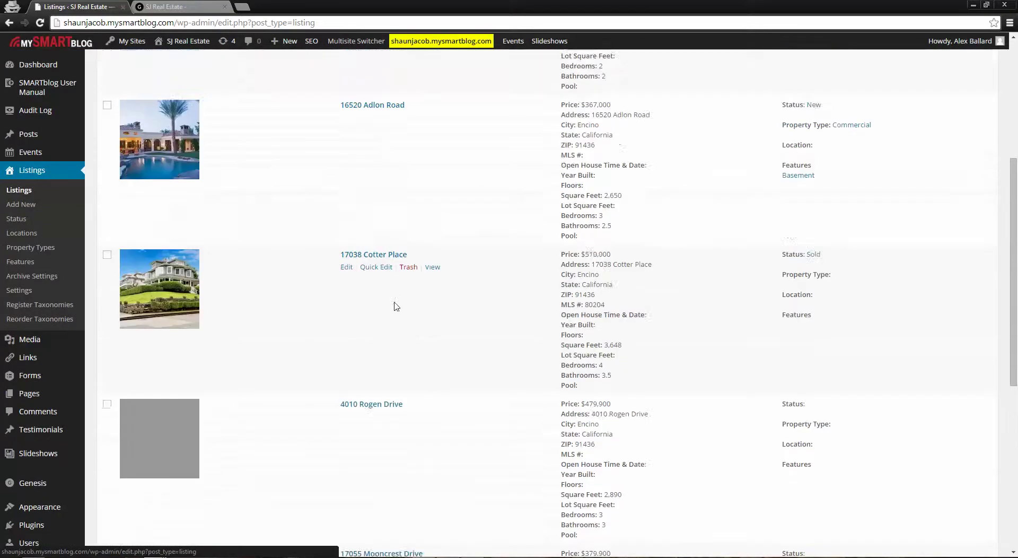
{"action": "key", "text": "ctrl+Tab"}
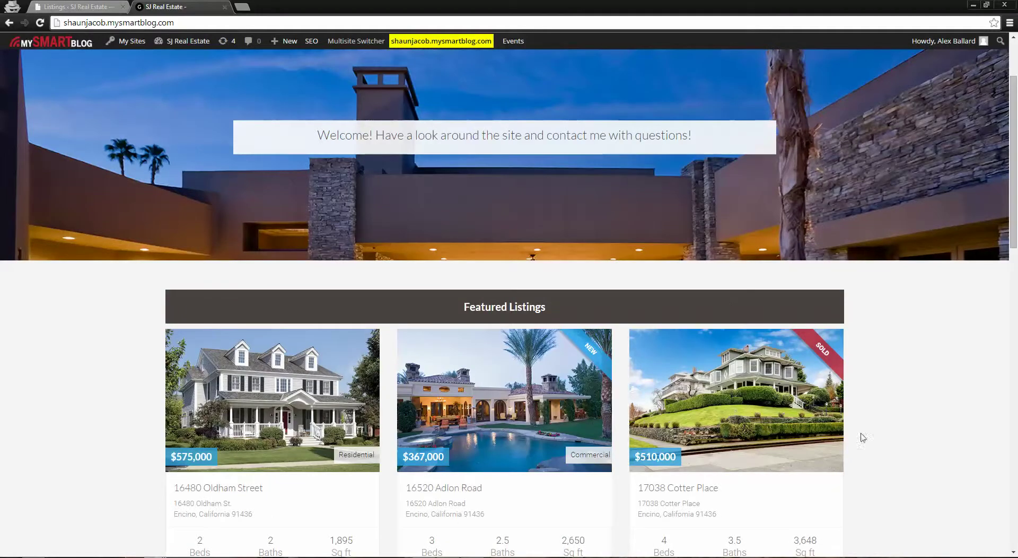
{"action": "left_click", "coordinate": [94, 6]}
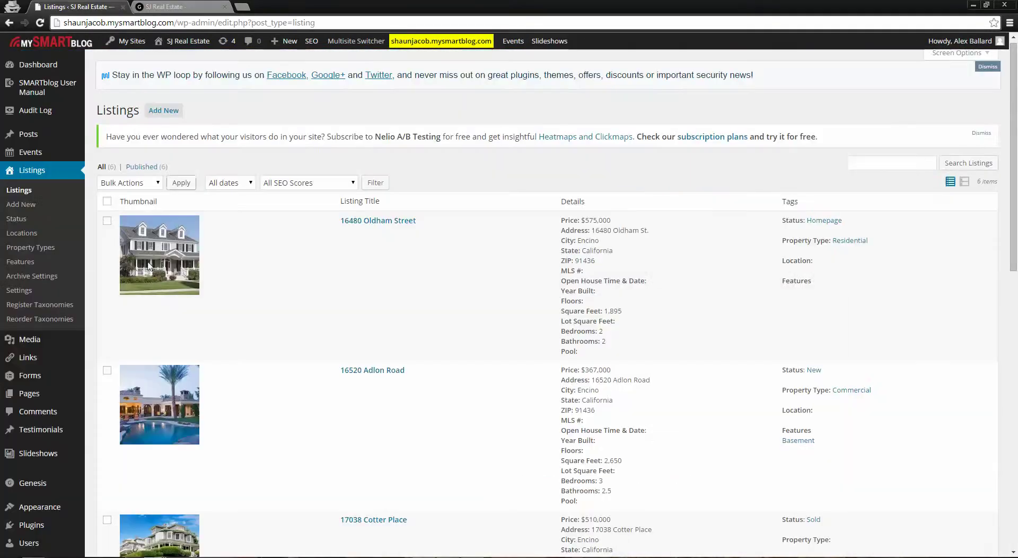
{"action": "scroll", "coordinate": [296, 352], "scroll_direction": "down", "scroll_amount": 1}
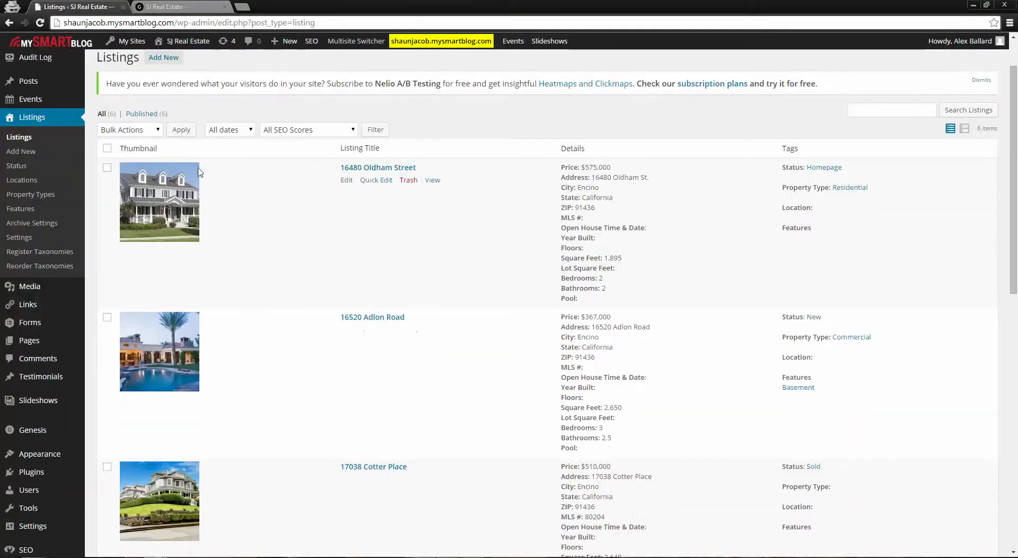
{"action": "left_click", "coordinate": [366, 170]}
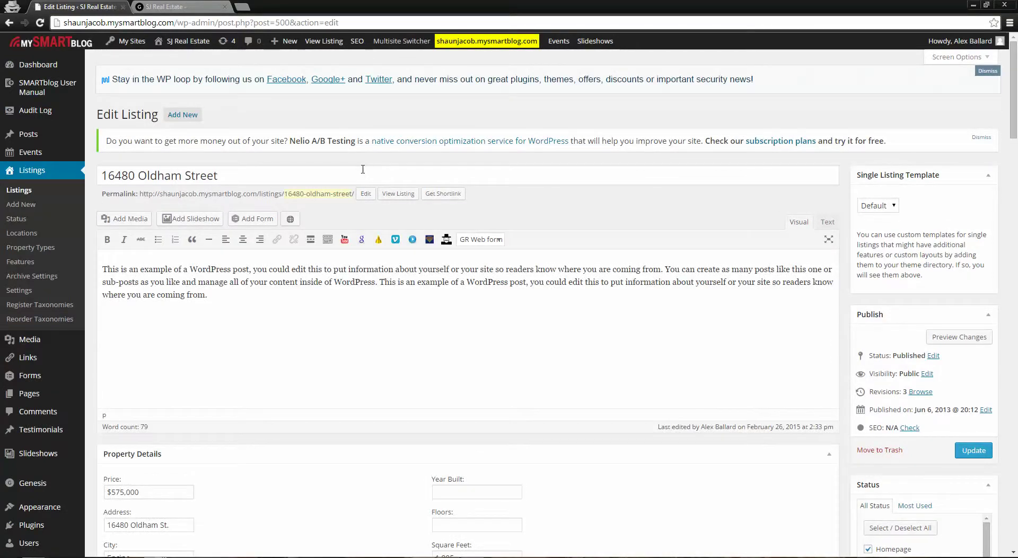
{"action": "left_click_drag", "start_coordinate": [242, 174], "coordinate": [89, 163]}
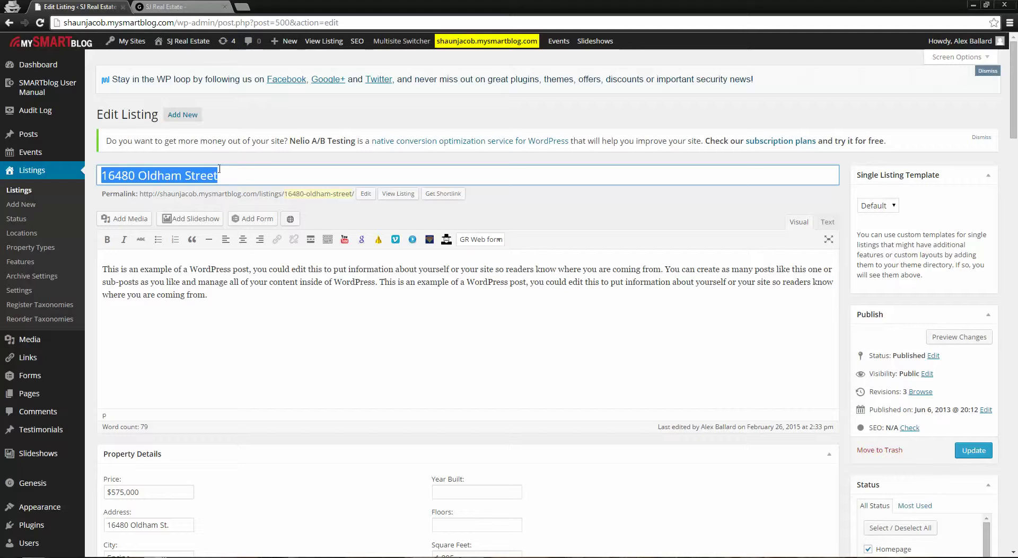
{"action": "left_click", "coordinate": [262, 167]}
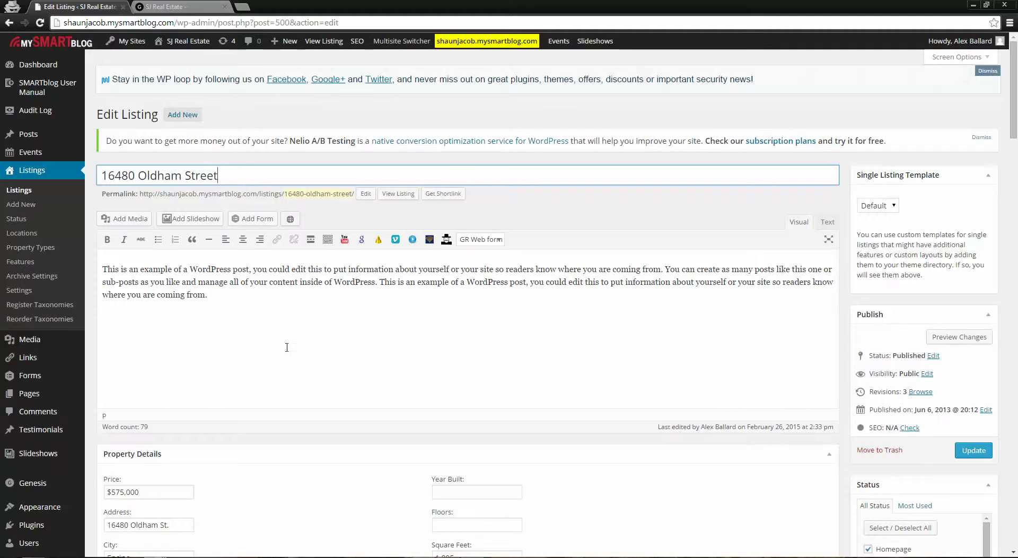
{"action": "key", "text": "ctrl+Tab"}
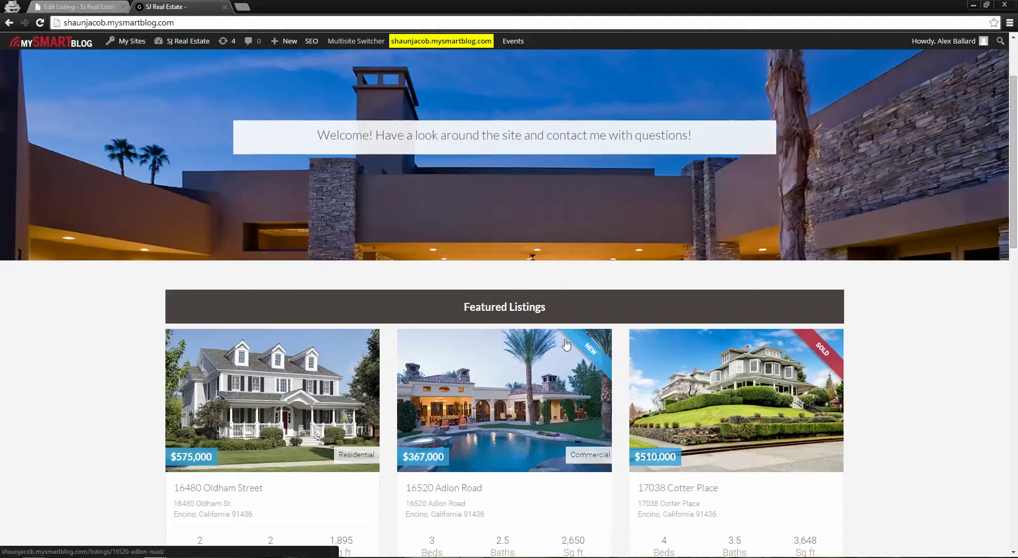
{"action": "left_click", "coordinate": [261, 422]}
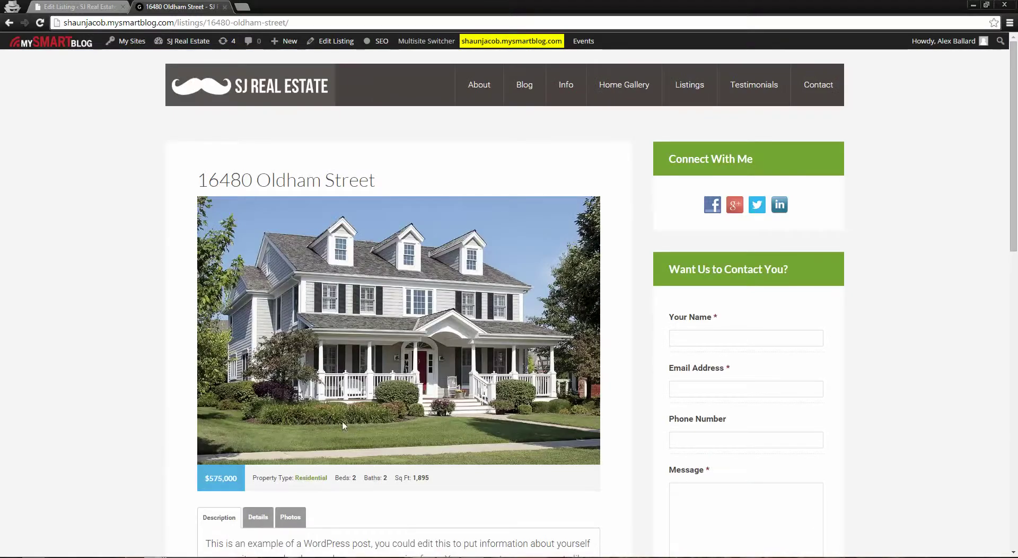
{"action": "scroll", "coordinate": [352, 345], "scroll_direction": "down", "scroll_amount": 3}
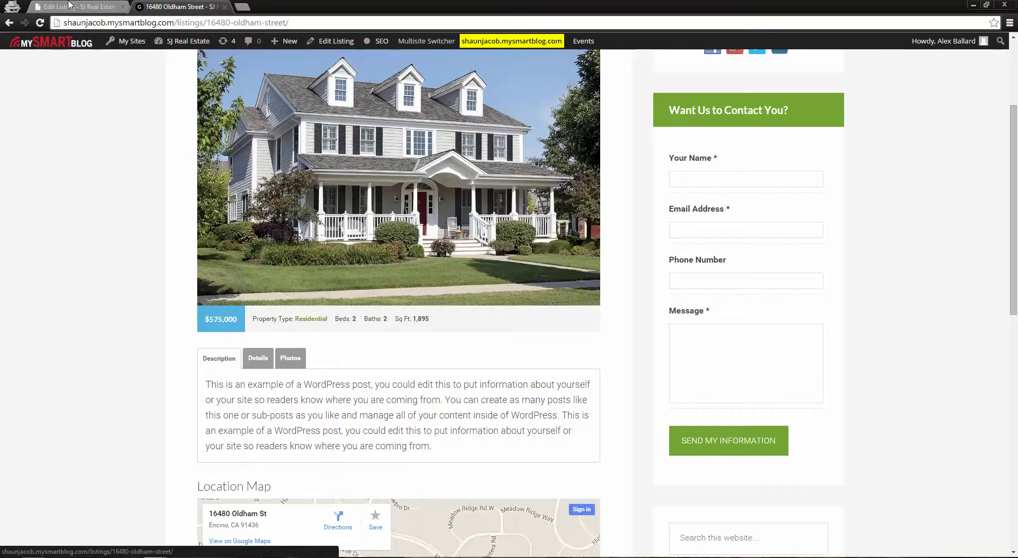
{"action": "left_click", "coordinate": [102, 5]}
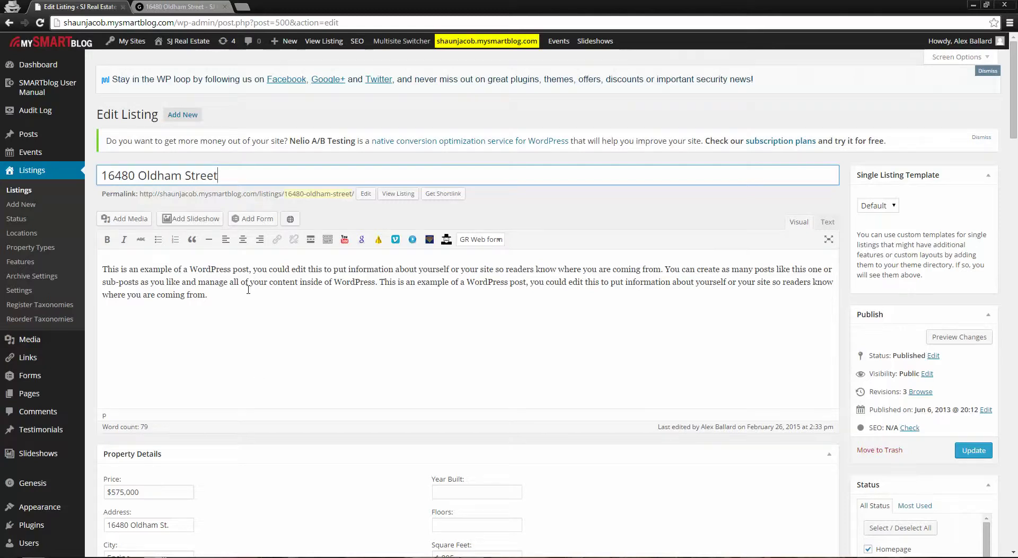
{"action": "left_click", "coordinate": [175, 6]}
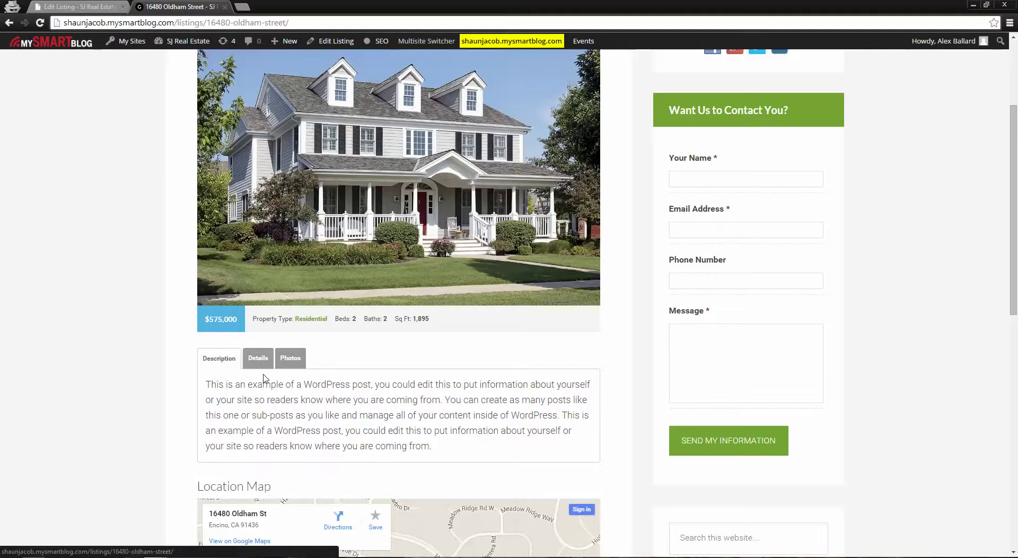
{"action": "left_click", "coordinate": [257, 359]}
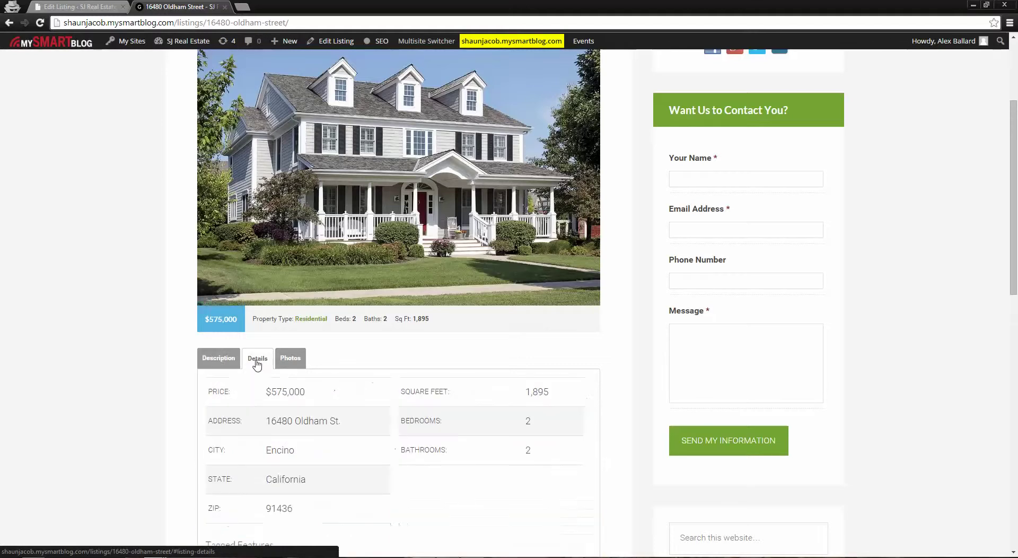
{"action": "scroll", "coordinate": [404, 387], "scroll_direction": "down", "scroll_amount": 2}
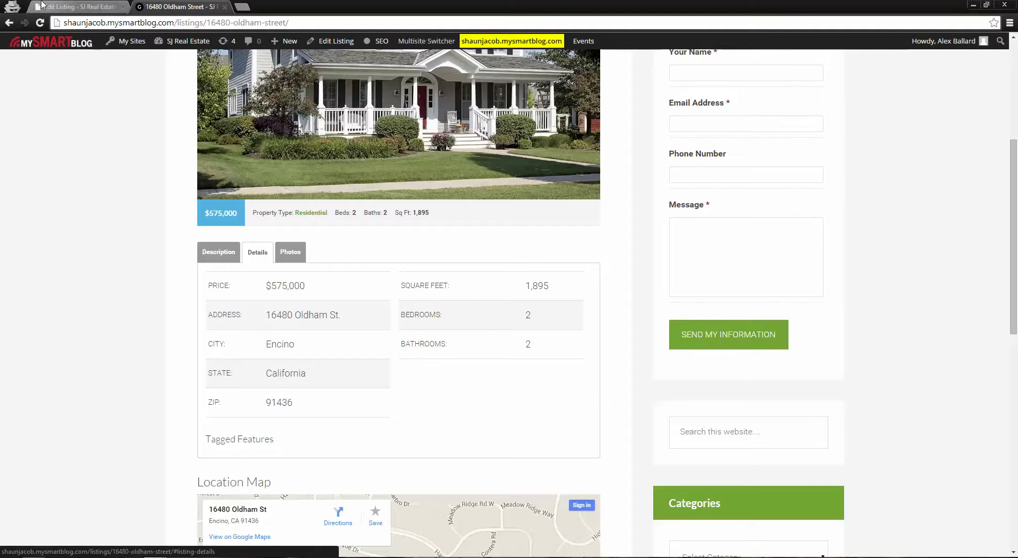
{"action": "left_click", "coordinate": [67, 5]}
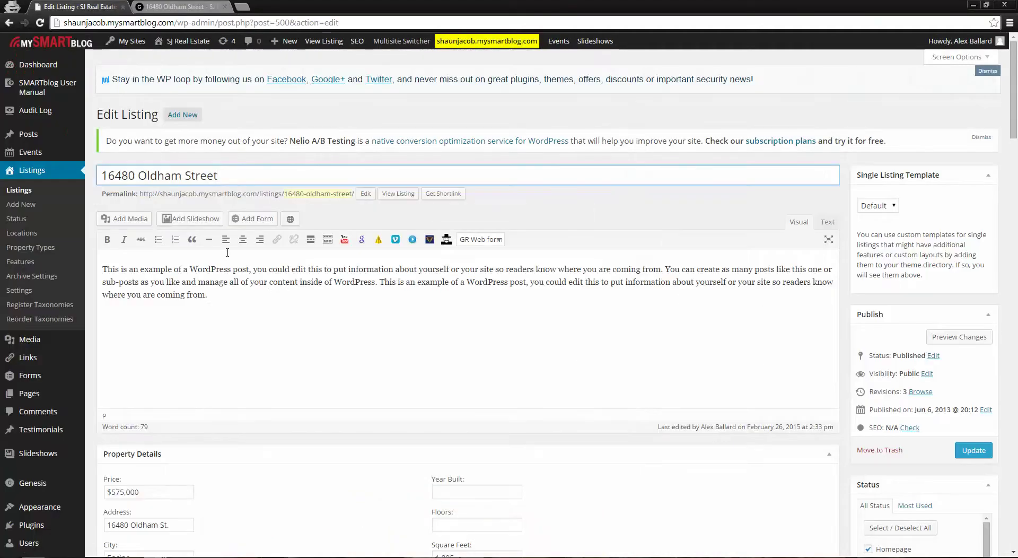
Step: Scroll through the listing's Property Details and Photo Gallery in the editor, then return to the live page
{"action": "scroll", "coordinate": [295, 352], "scroll_direction": "down", "scroll_amount": 6}
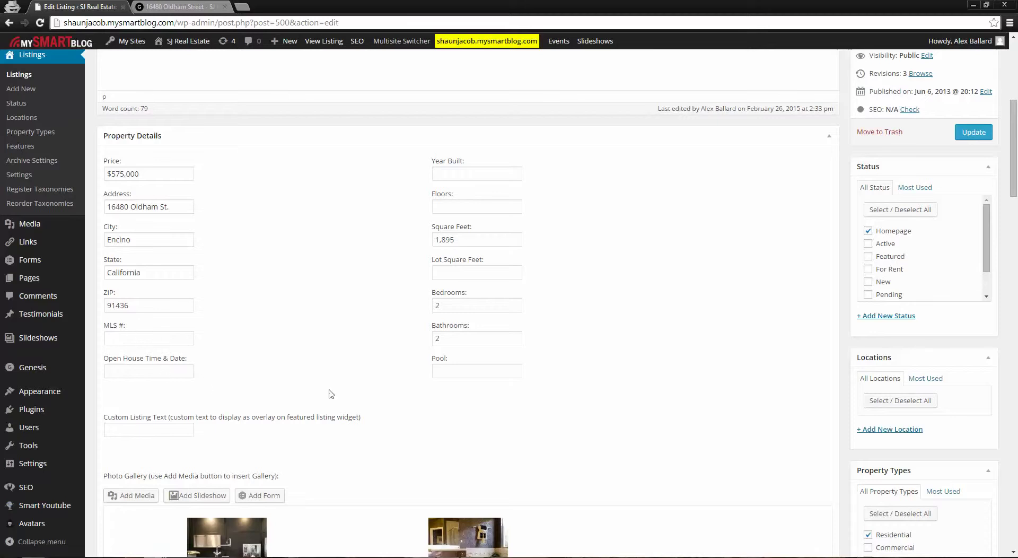
{"action": "left_click", "coordinate": [186, 6]}
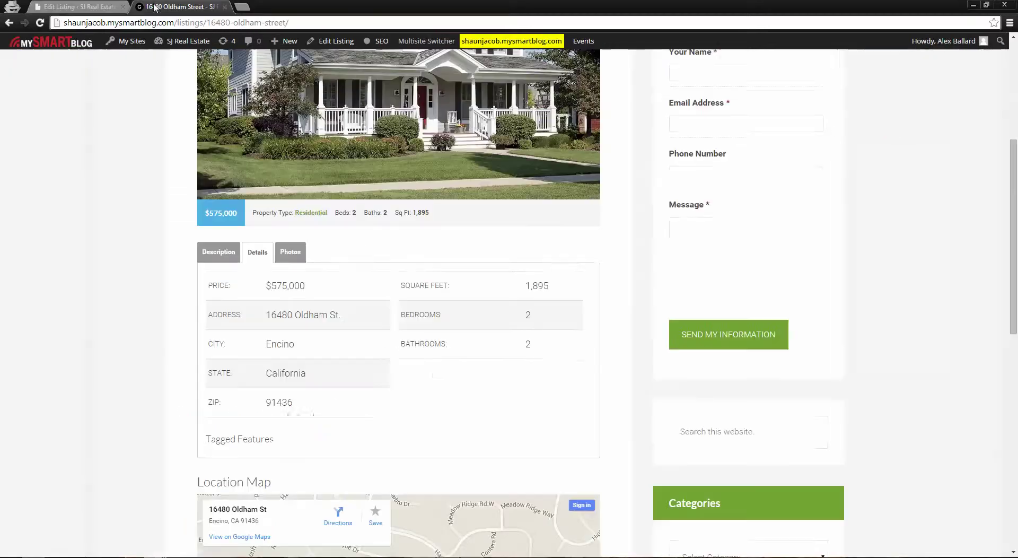
{"action": "left_click", "coordinate": [75, 5]}
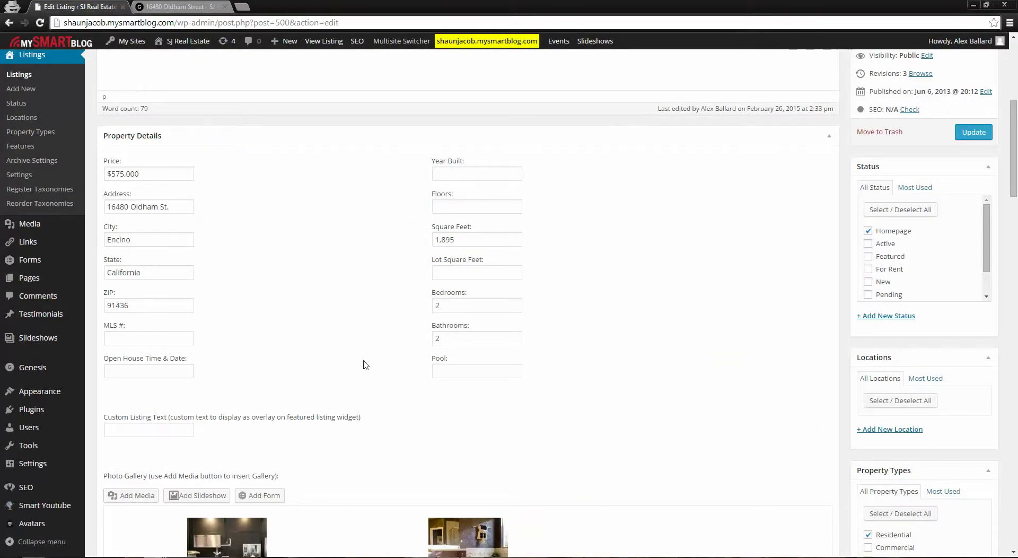
{"action": "scroll", "coordinate": [459, 399], "scroll_direction": "down", "scroll_amount": 4}
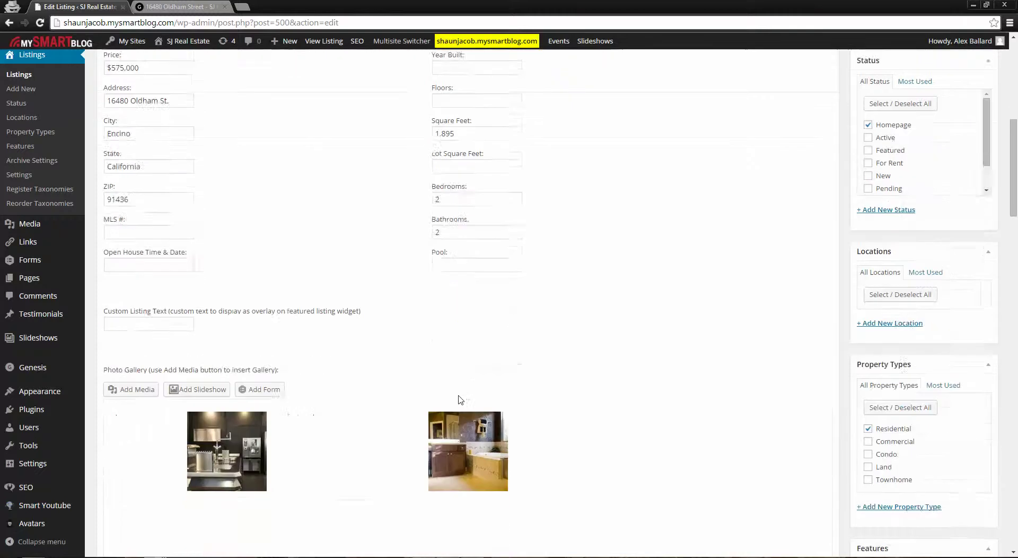
{"action": "scroll", "coordinate": [368, 320], "scroll_direction": "down", "scroll_amount": 2}
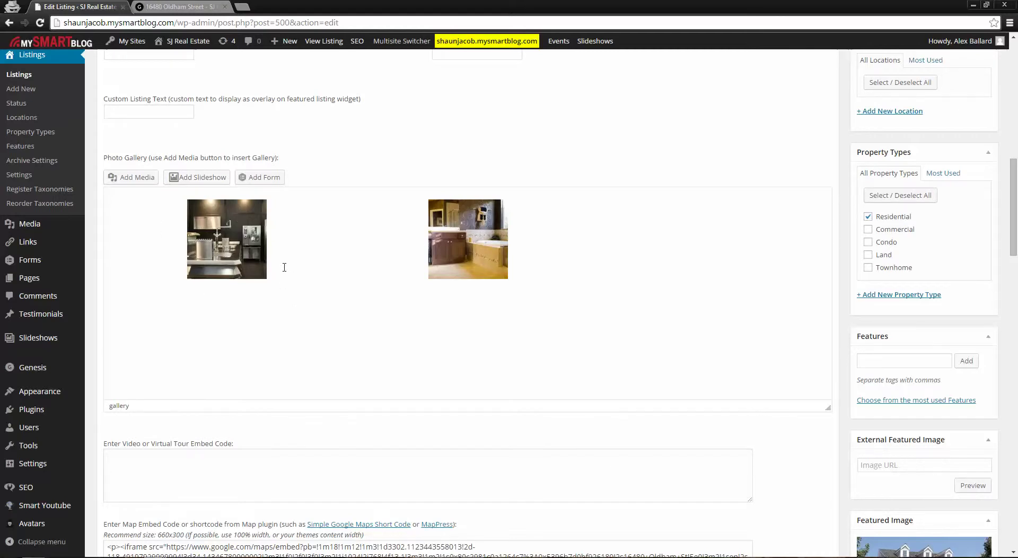
{"action": "left_click", "coordinate": [208, 5]}
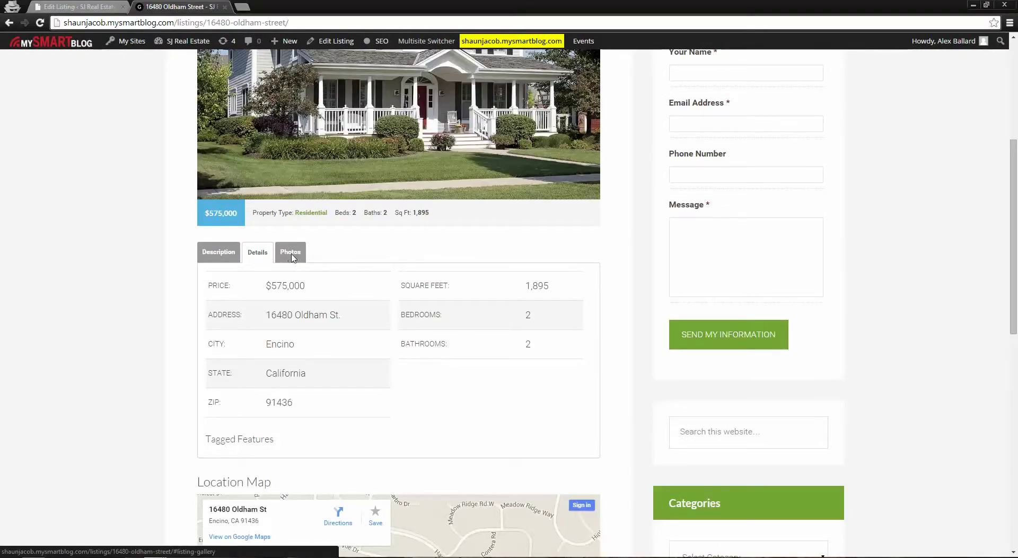
Step: View the kitchen and bathroom photos full-screen on the live listing, then return to the editor
{"action": "left_click", "coordinate": [292, 256]}
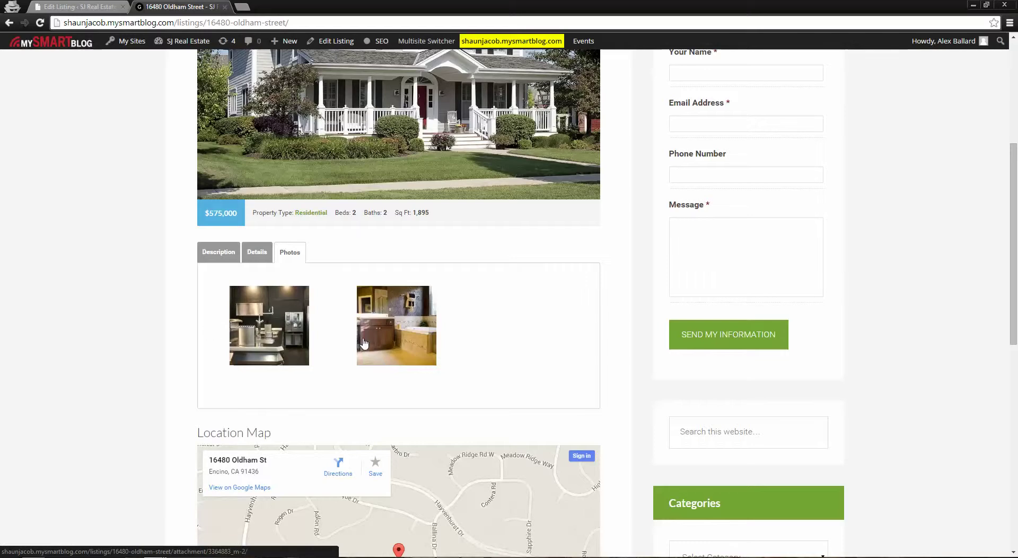
{"action": "left_click", "coordinate": [268, 324]}
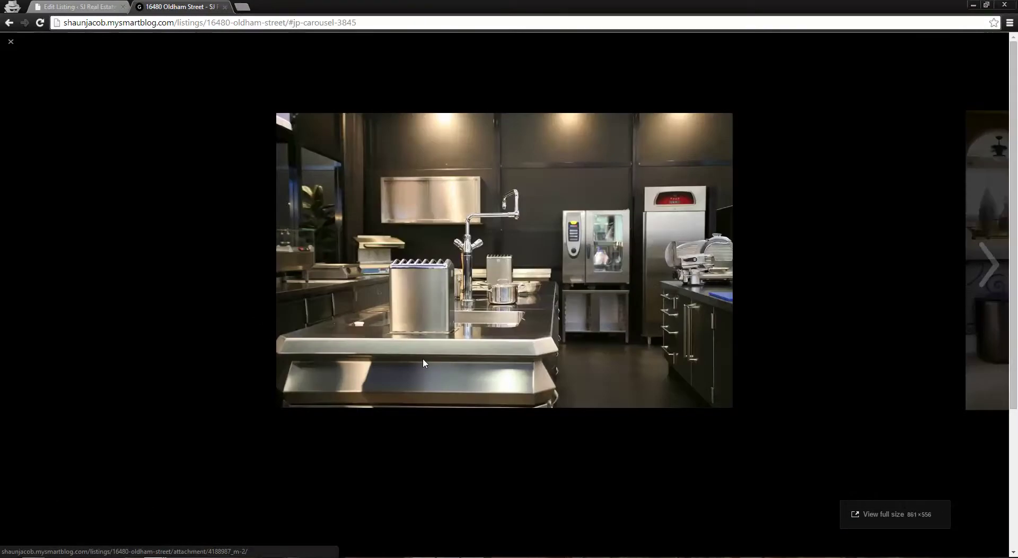
{"action": "left_click", "coordinate": [983, 260]}
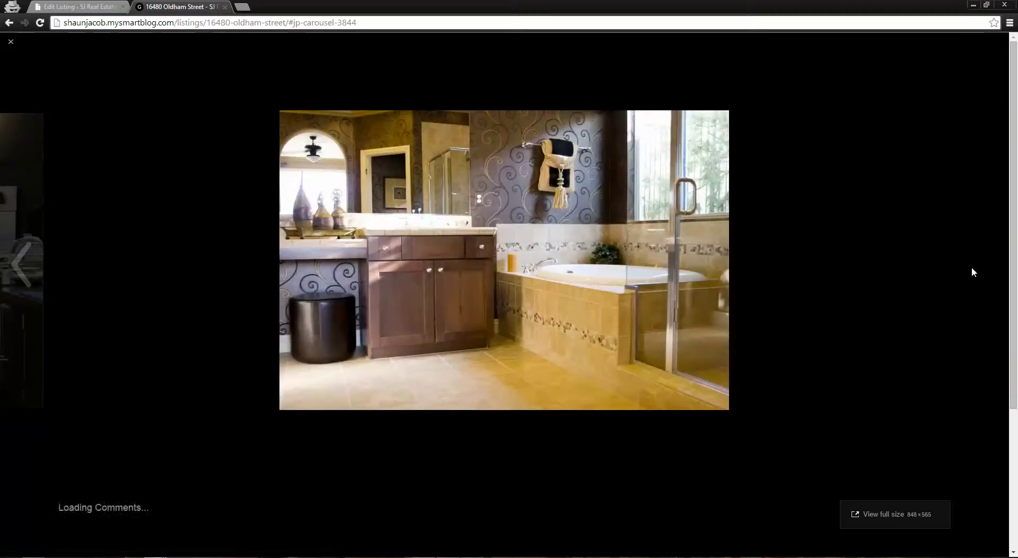
{"action": "left_click", "coordinate": [11, 42]}
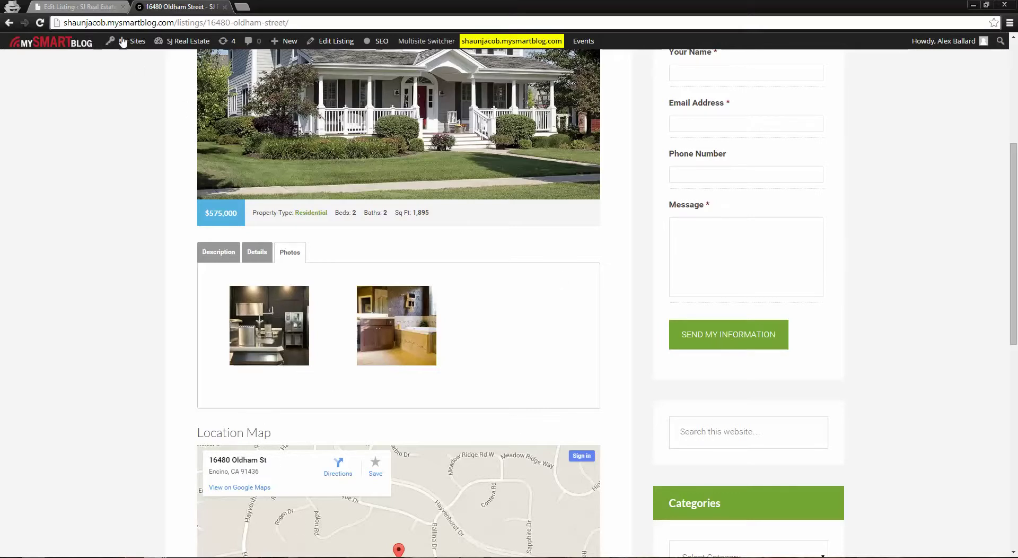
{"action": "left_click", "coordinate": [75, 5]}
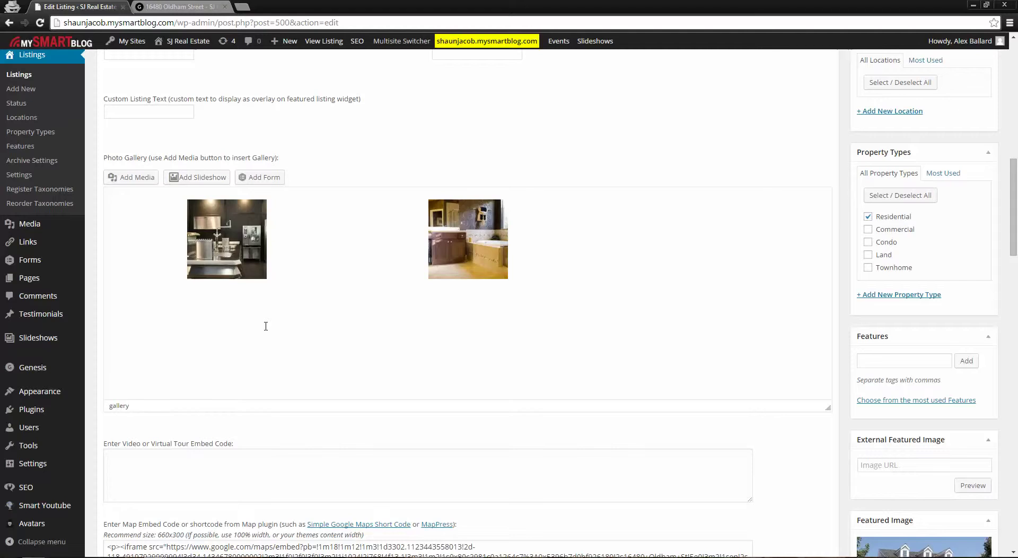
Step: Check the listing's Map Embed Code field, then scroll to the Location Map on the live page
{"action": "scroll", "coordinate": [266, 325], "scroll_direction": "down", "scroll_amount": 3}
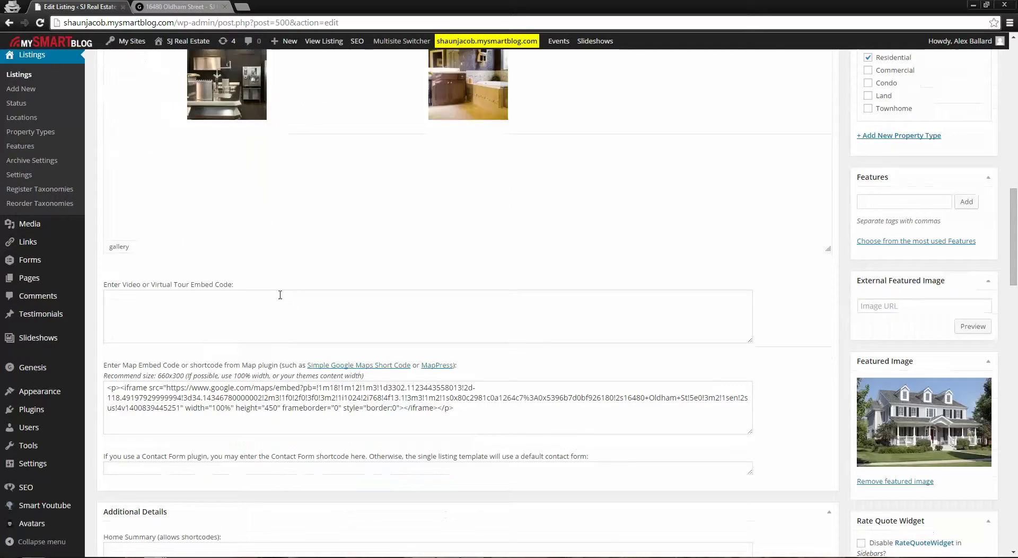
{"action": "scroll", "coordinate": [626, 360], "scroll_direction": "down", "scroll_amount": 1}
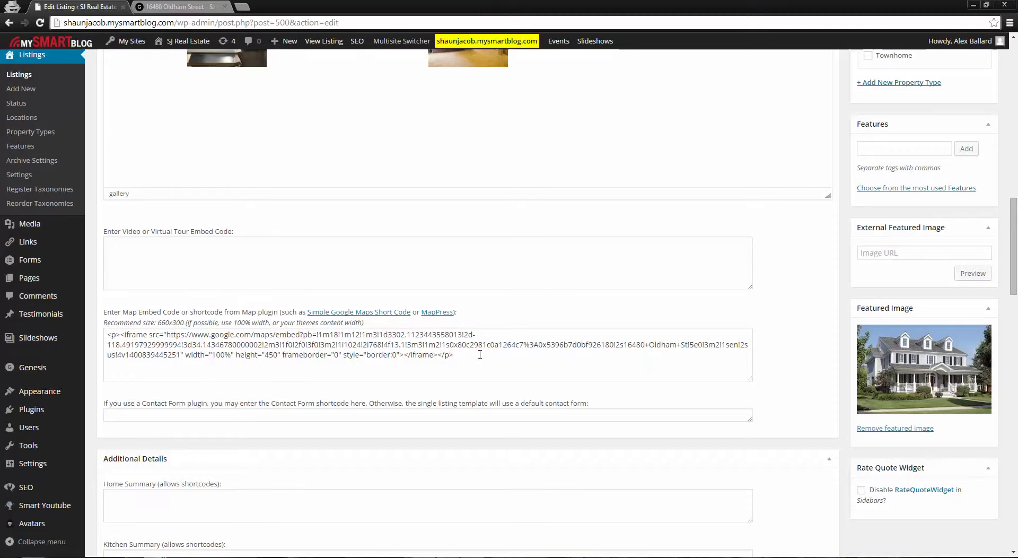
{"action": "key", "text": "ctrl+Tab"}
{"action": "scroll", "coordinate": [701, 399], "scroll_direction": "down", "scroll_amount": 4}
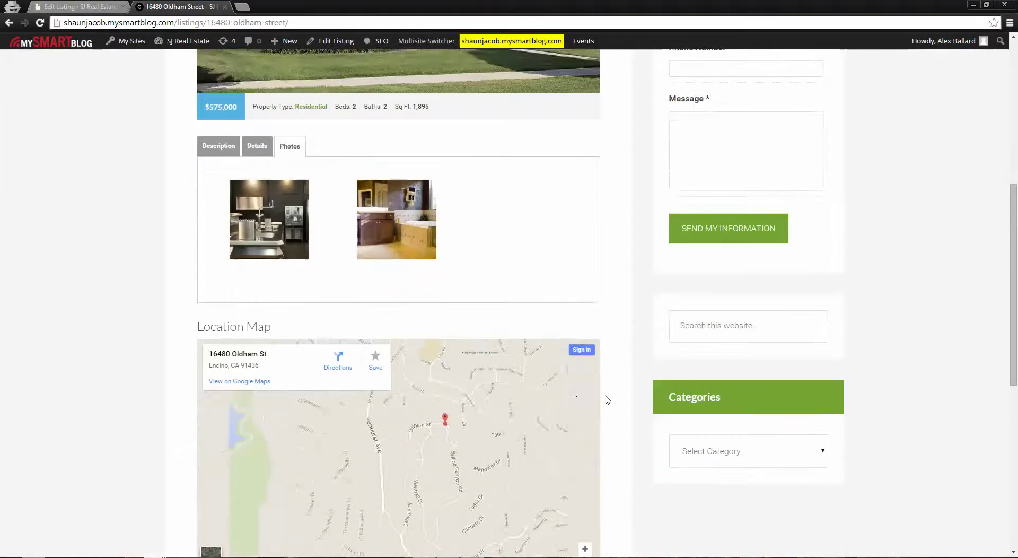
Step: Pan the live page's location map around Oldham St, then go back to the listing editor
{"action": "scroll", "coordinate": [702, 399], "scroll_direction": "down", "scroll_amount": 1}
{"action": "scroll", "coordinate": [464, 406], "scroll_direction": "up", "scroll_amount": 1}
{"action": "mouse_move", "coordinate": [409, 309]}
{"action": "left_mouse_down"}
{"action": "mouse_move", "coordinate": [429, 319]}
{"action": "mouse_move", "coordinate": [392, 334]}
{"action": "mouse_move", "coordinate": [464, 294]}
{"action": "mouse_move", "coordinate": [424, 301]}
{"action": "left_mouse_up"}
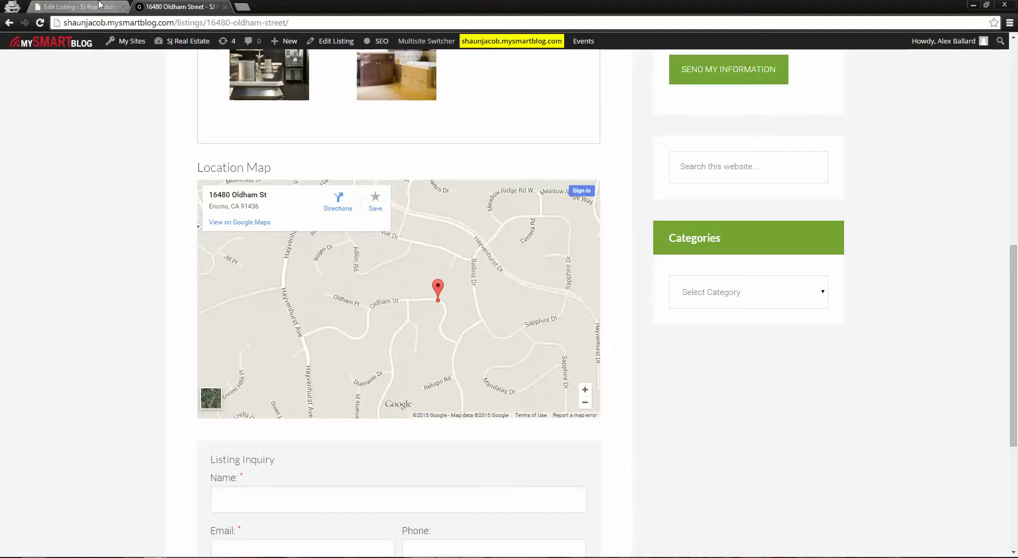
{"action": "left_click", "coordinate": [100, 6]}
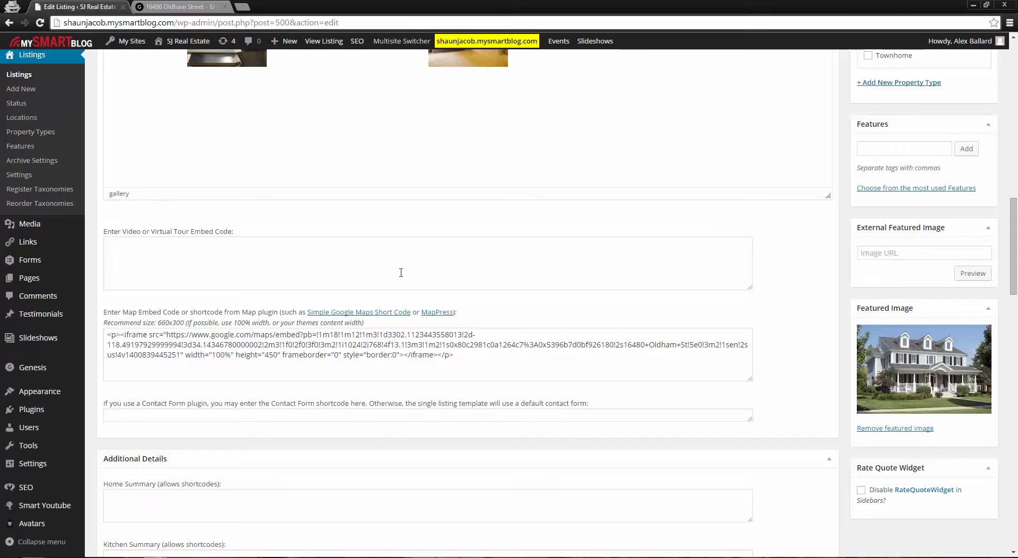
Step: Scroll through the editor's details and Status box, then return to the top of the live listing
{"action": "scroll", "coordinate": [491, 354], "scroll_direction": "down", "scroll_amount": 5}
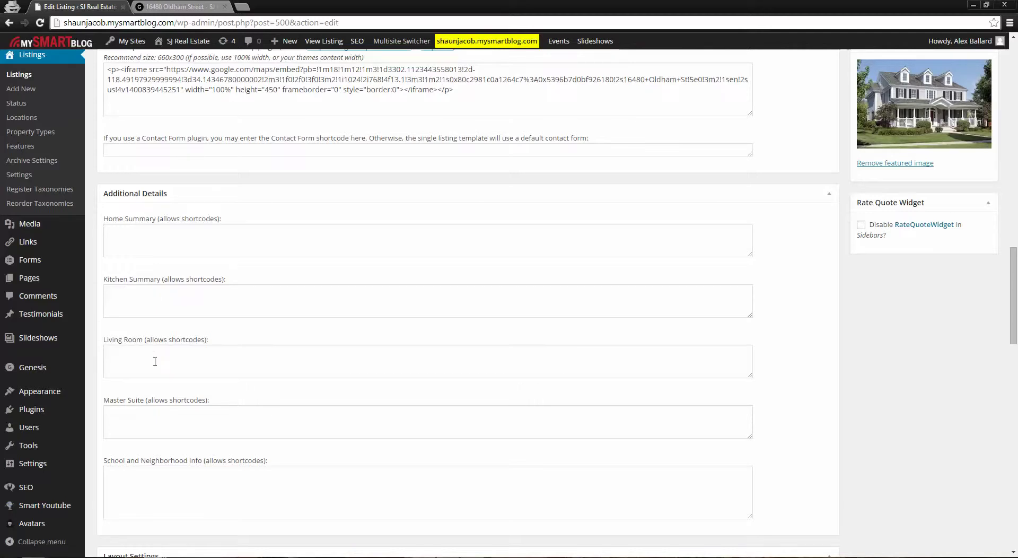
{"action": "scroll", "coordinate": [339, 395], "scroll_direction": "down", "scroll_amount": 2}
{"action": "scroll", "coordinate": [472, 417], "scroll_direction": "up", "scroll_amount": 12}
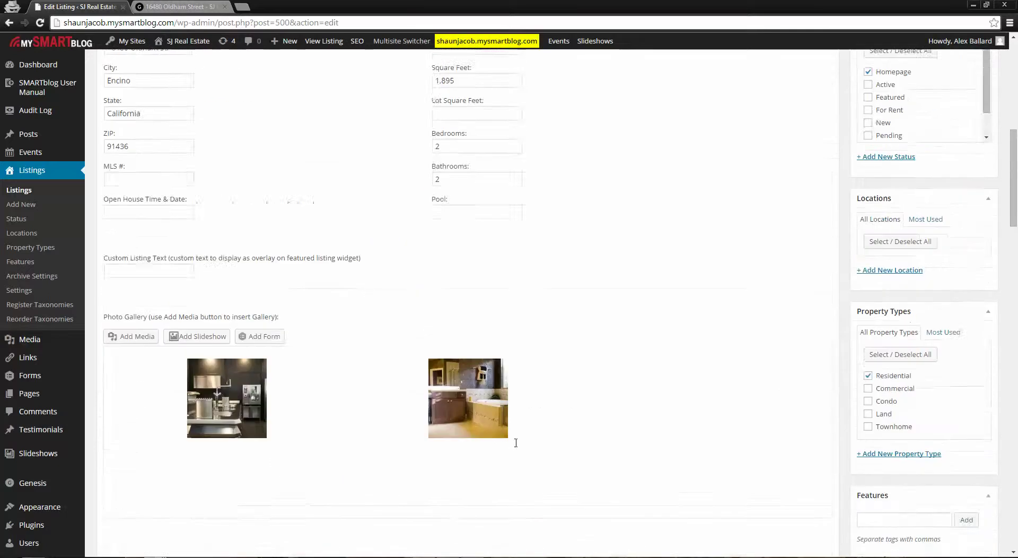
{"action": "scroll", "coordinate": [515, 443], "scroll_direction": "up", "scroll_amount": 8}
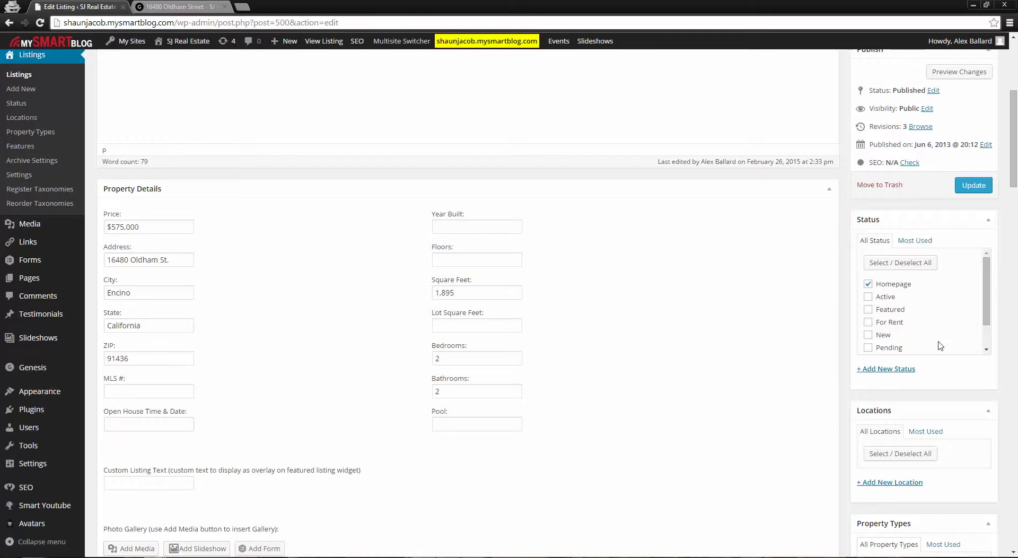
{"action": "scroll", "coordinate": [924, 381], "scroll_direction": "down", "scroll_amount": 3}
{"action": "scroll", "coordinate": [924, 380], "scroll_direction": "down", "scroll_amount": 9}
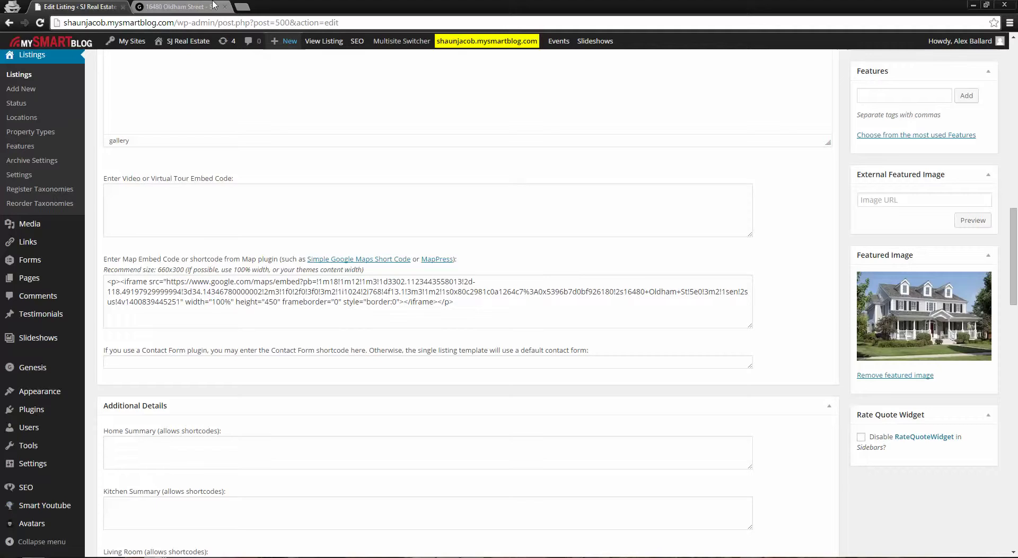
{"action": "left_click", "coordinate": [189, 5]}
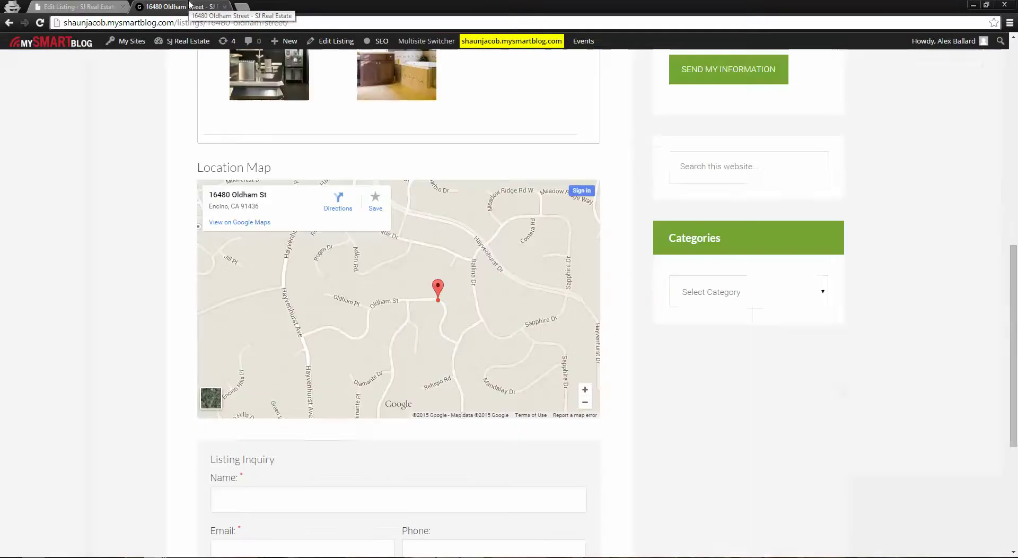
{"action": "scroll", "coordinate": [718, 343], "scroll_direction": "up", "scroll_amount": 9}
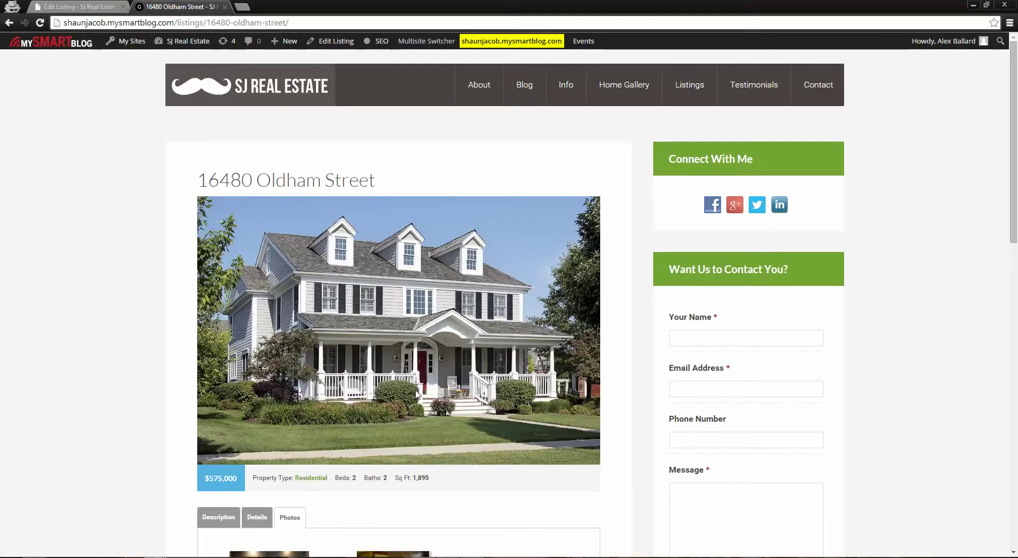
{"action": "left_click", "coordinate": [264, 96]}
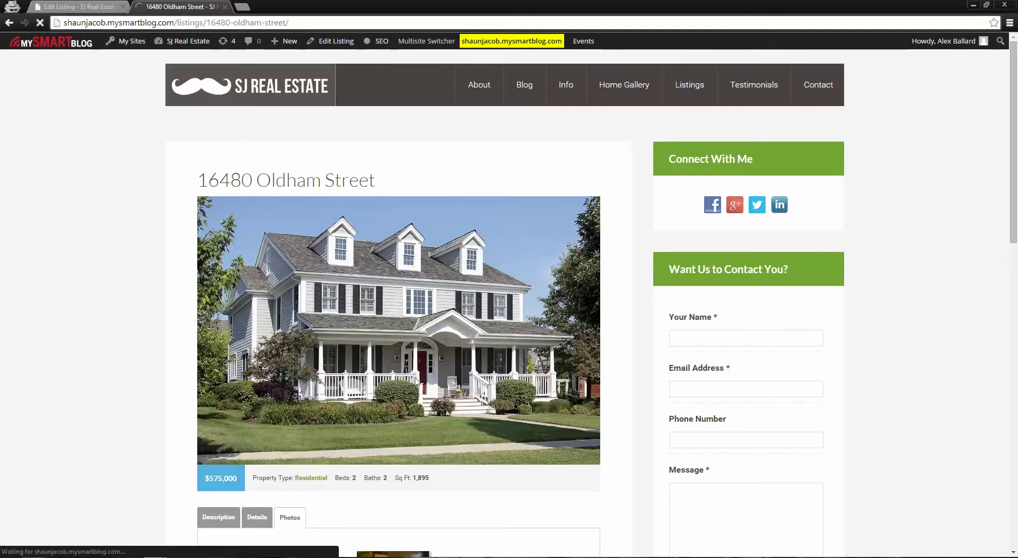
{"action": "scroll", "coordinate": [257, 387], "scroll_direction": "down", "scroll_amount": 2}
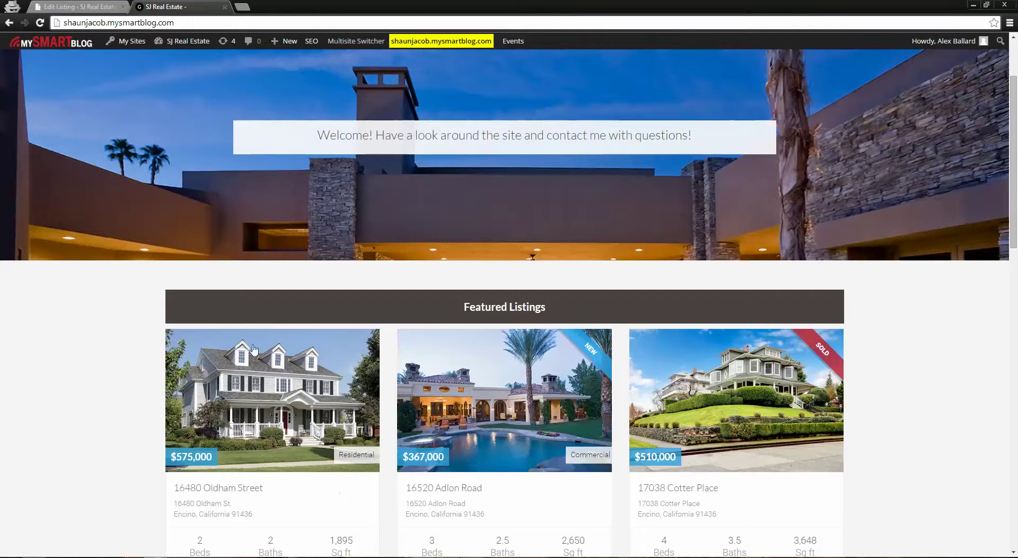
{"action": "left_click", "coordinate": [291, 394]}
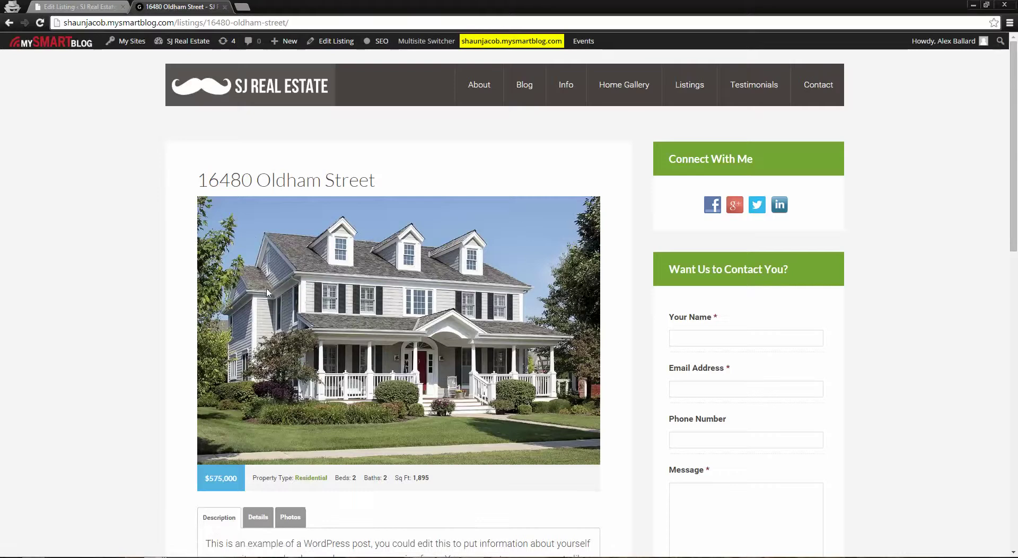
{"action": "scroll", "coordinate": [185, 243], "scroll_direction": "down", "scroll_amount": 2}
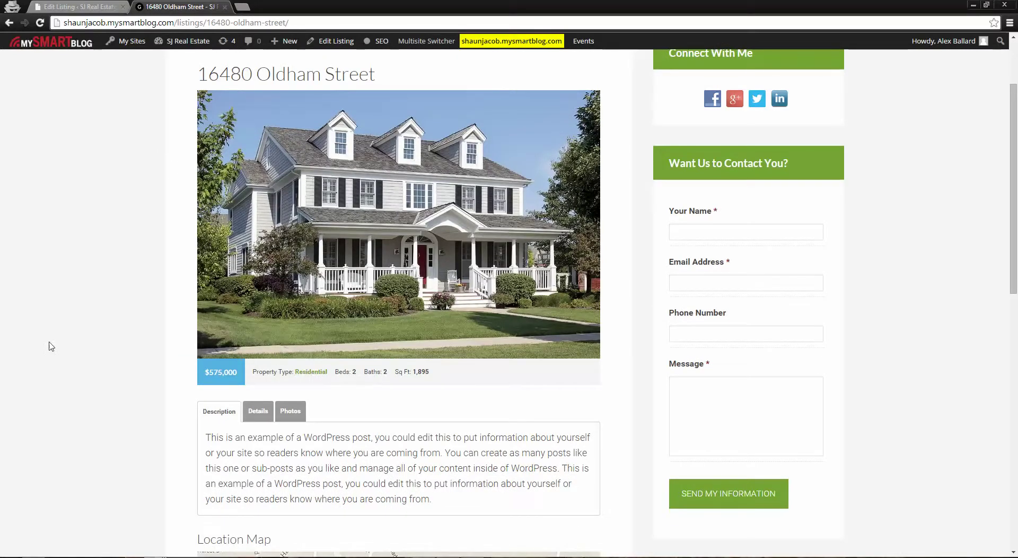
{"action": "left_click", "coordinate": [95, 5]}
{"action": "scroll", "coordinate": [464, 392], "scroll_direction": "up", "scroll_amount": 1}
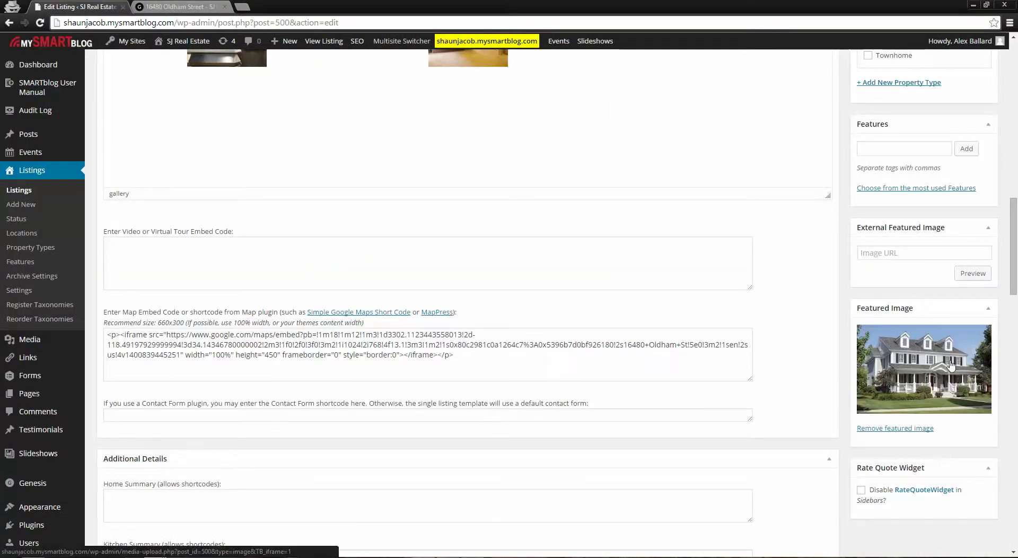
{"action": "scroll", "coordinate": [951, 372], "scroll_direction": "up", "scroll_amount": 2}
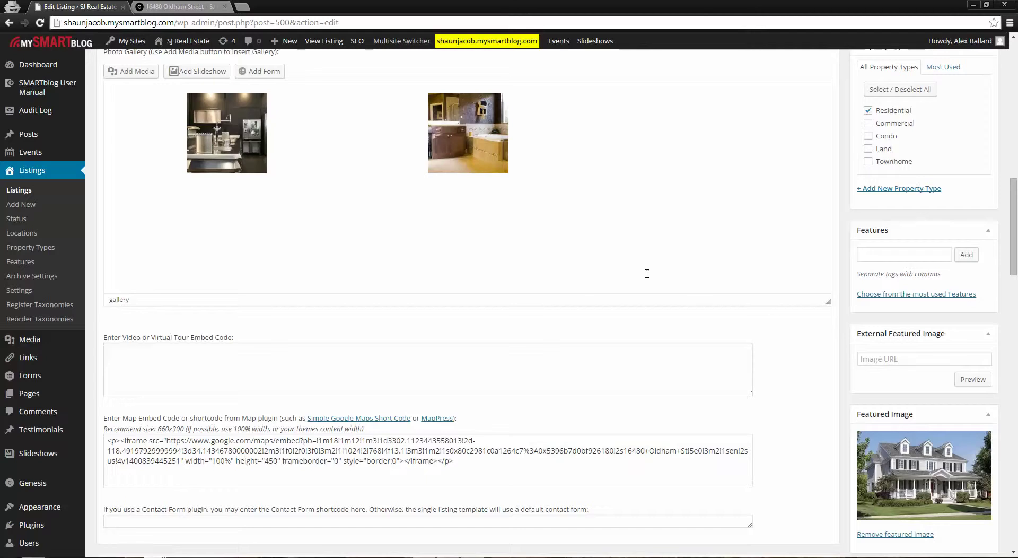
{"action": "scroll", "coordinate": [674, 345], "scroll_direction": "up", "scroll_amount": 2}
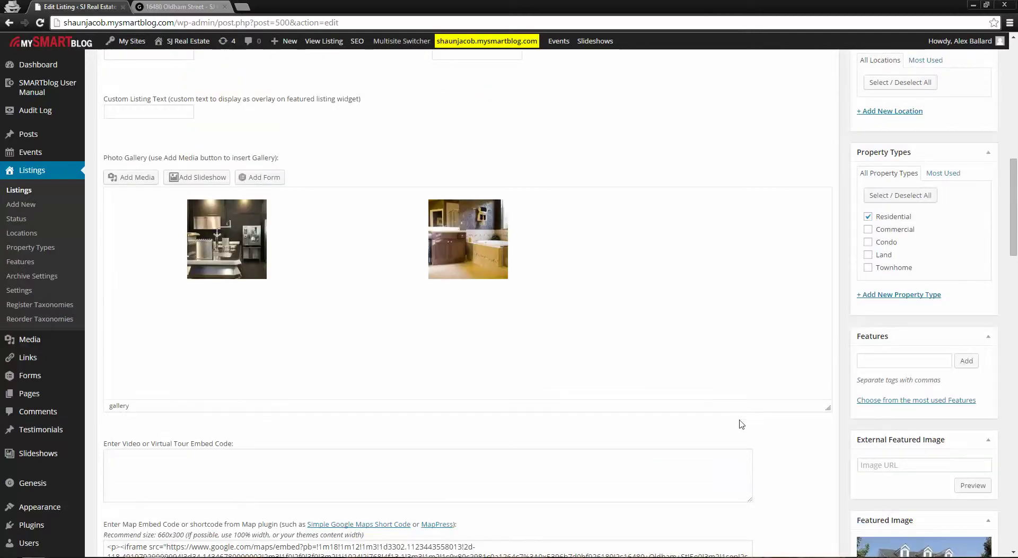
{"action": "scroll", "coordinate": [817, 478], "scroll_direction": "up", "scroll_amount": 2}
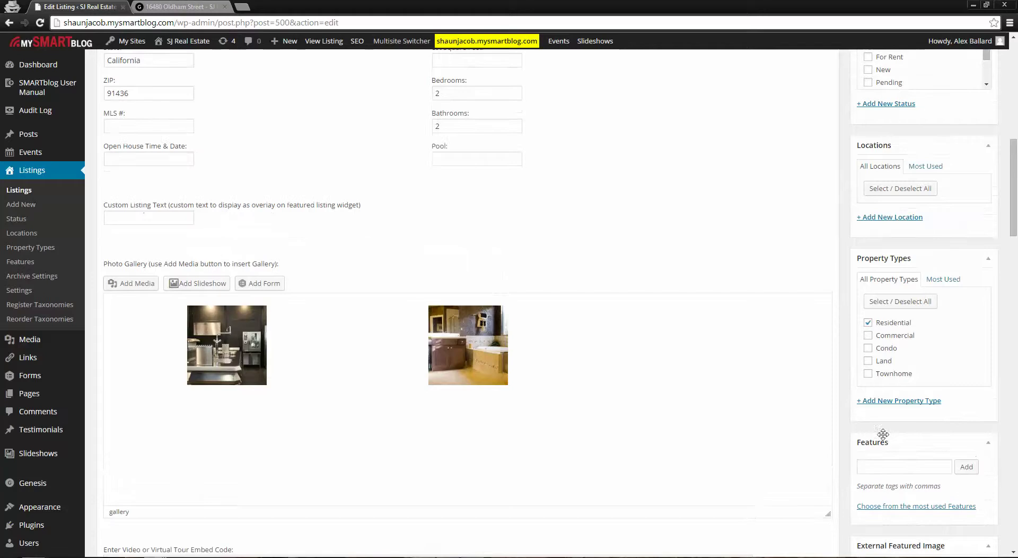
{"action": "scroll", "coordinate": [914, 472], "scroll_direction": "down", "scroll_amount": 1}
{"action": "left_click", "coordinate": [891, 412]}
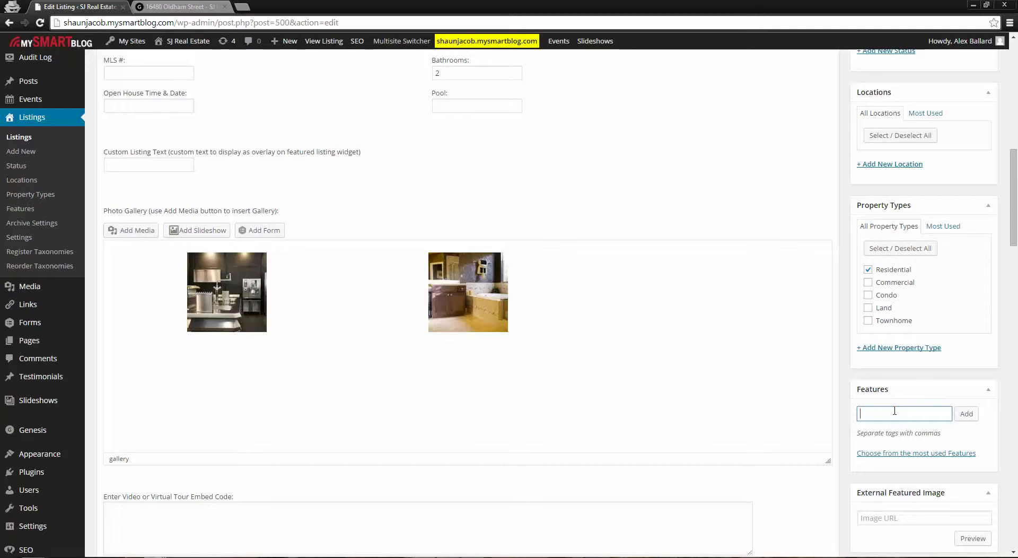
{"action": "scroll", "coordinate": [928, 434], "scroll_direction": "up", "scroll_amount": 3}
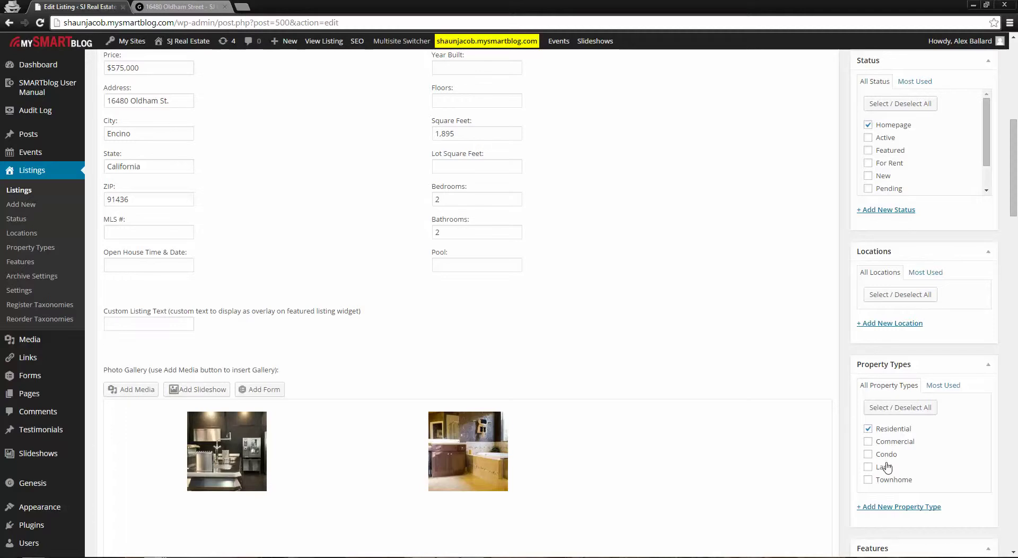
{"action": "scroll", "coordinate": [902, 467], "scroll_direction": "up", "scroll_amount": 4}
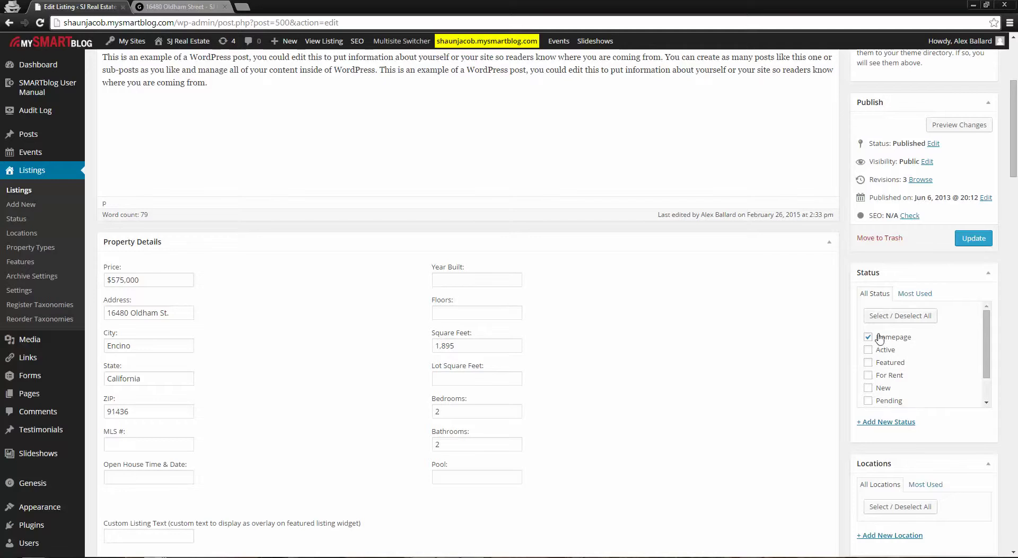
{"action": "left_click", "coordinate": [178, 6]}
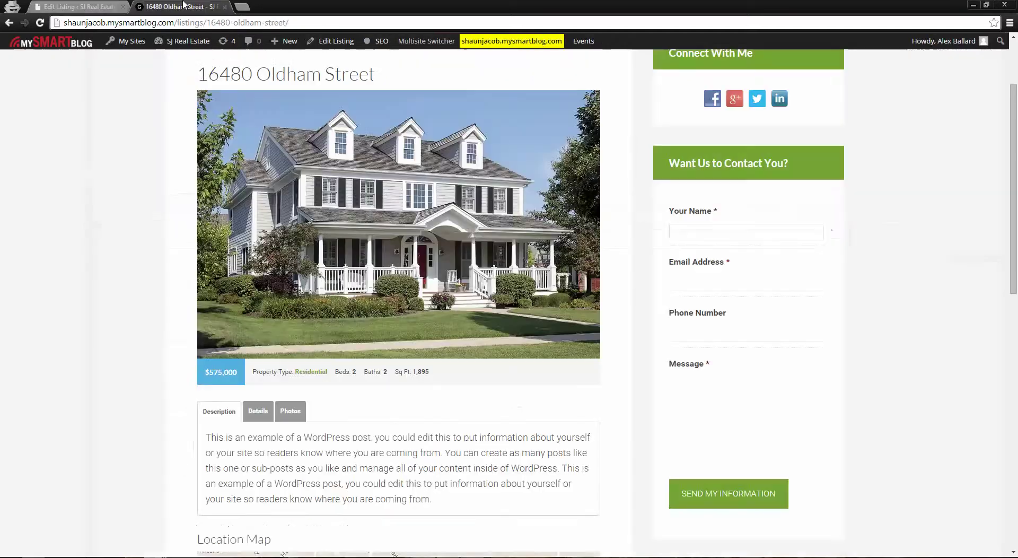
Step: Load the home page via the SJ Real Estate logo and scroll through its Featured Listings
{"action": "scroll", "coordinate": [234, 197], "scroll_direction": "up", "scroll_amount": 2}
{"action": "left_click", "coordinate": [208, 85]}
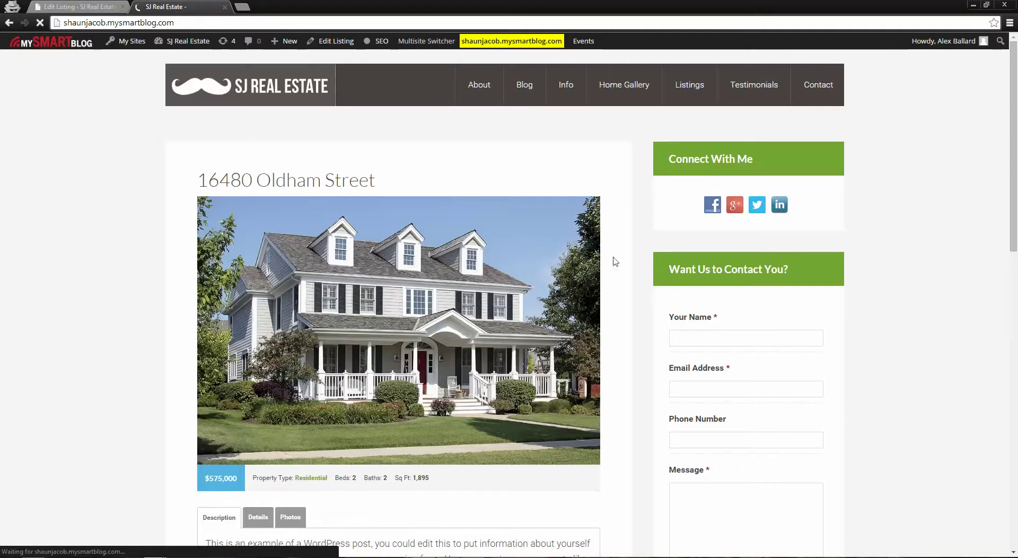
{"action": "scroll", "coordinate": [685, 348], "scroll_direction": "down", "scroll_amount": 4}
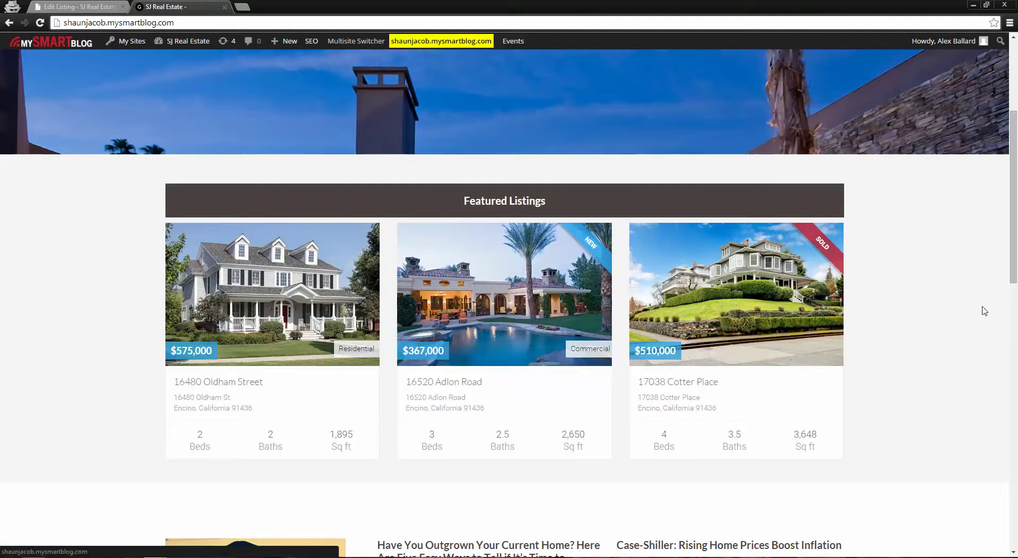
{"action": "scroll", "coordinate": [125, 123], "scroll_direction": "up", "scroll_amount": 4}
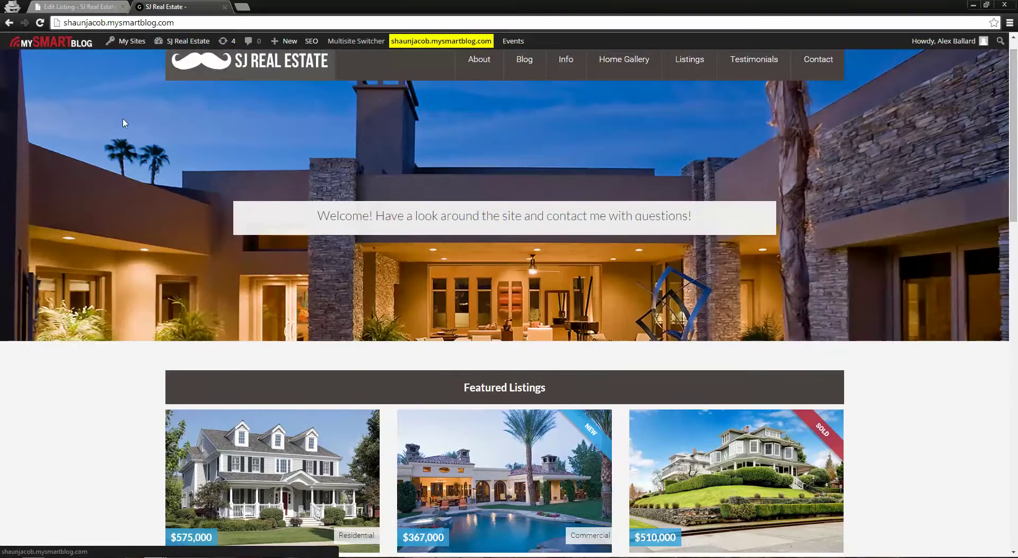
{"action": "left_click", "coordinate": [97, 7]}
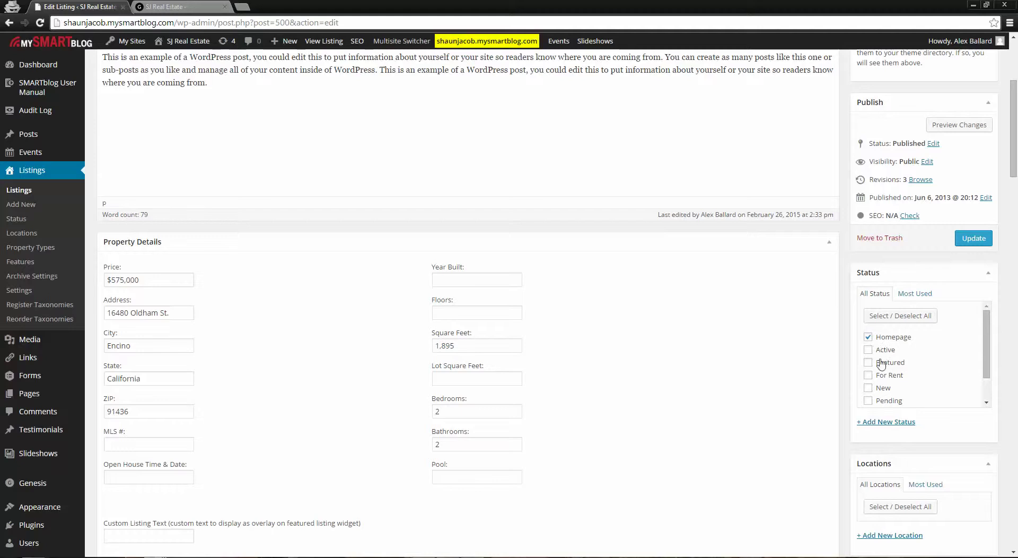
{"action": "left_click", "coordinate": [162, 4]}
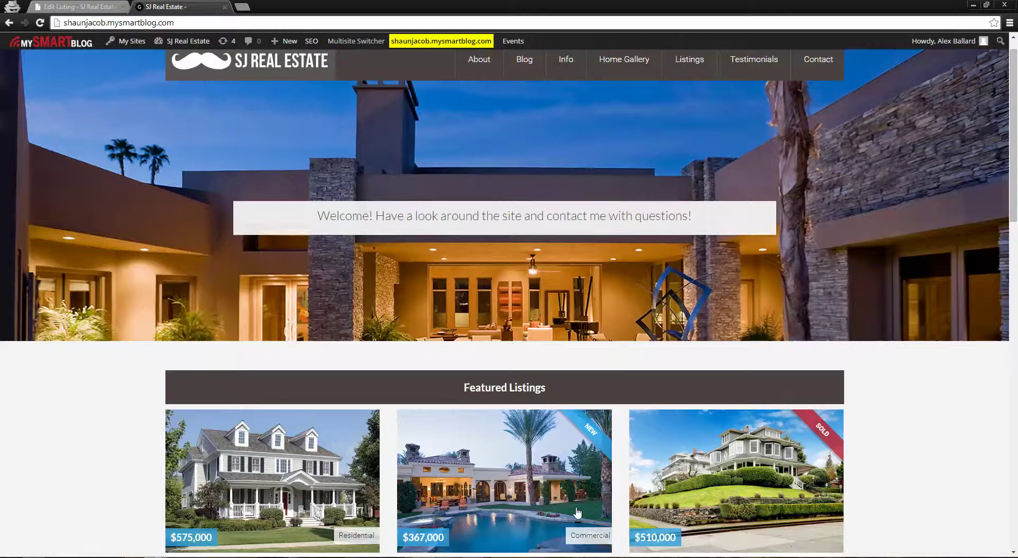
{"action": "scroll", "coordinate": [608, 519], "scroll_direction": "down", "scroll_amount": 2}
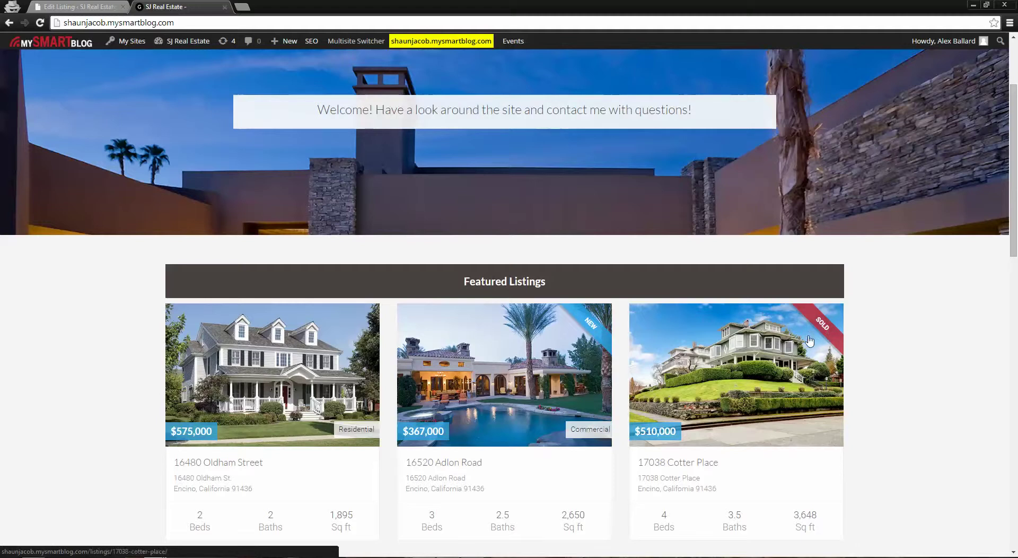
{"action": "left_click", "coordinate": [80, 6]}
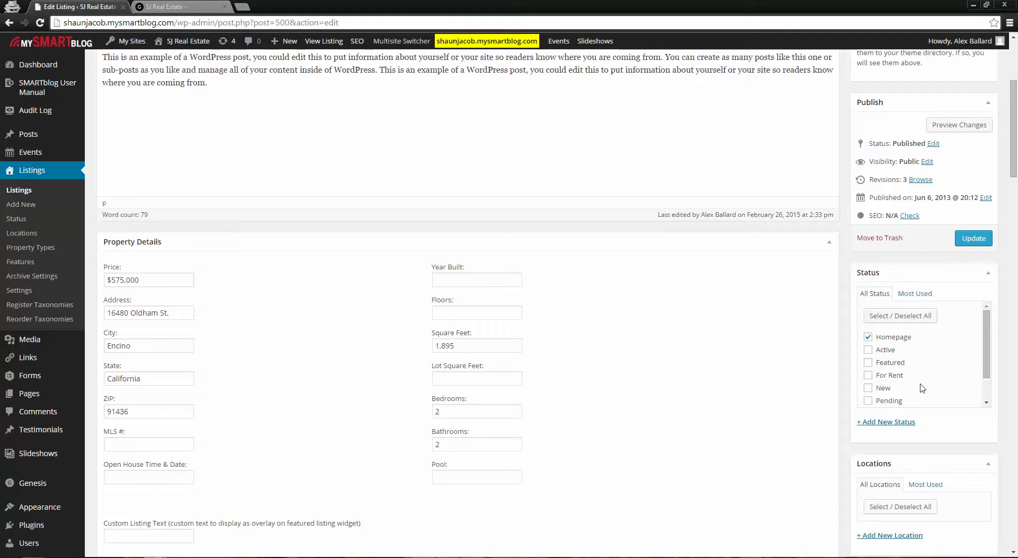
{"action": "left_click", "coordinate": [868, 376]}
{"action": "left_click", "coordinate": [869, 376]}
{"action": "scroll", "coordinate": [949, 411], "scroll_direction": "up", "scroll_amount": 3}
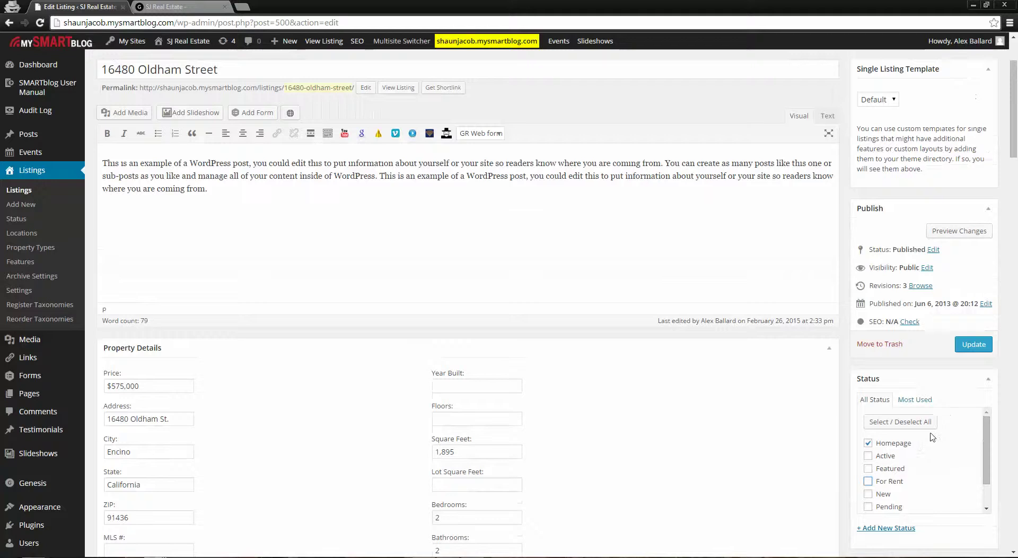
{"action": "scroll", "coordinate": [901, 447], "scroll_direction": "up", "scroll_amount": 1}
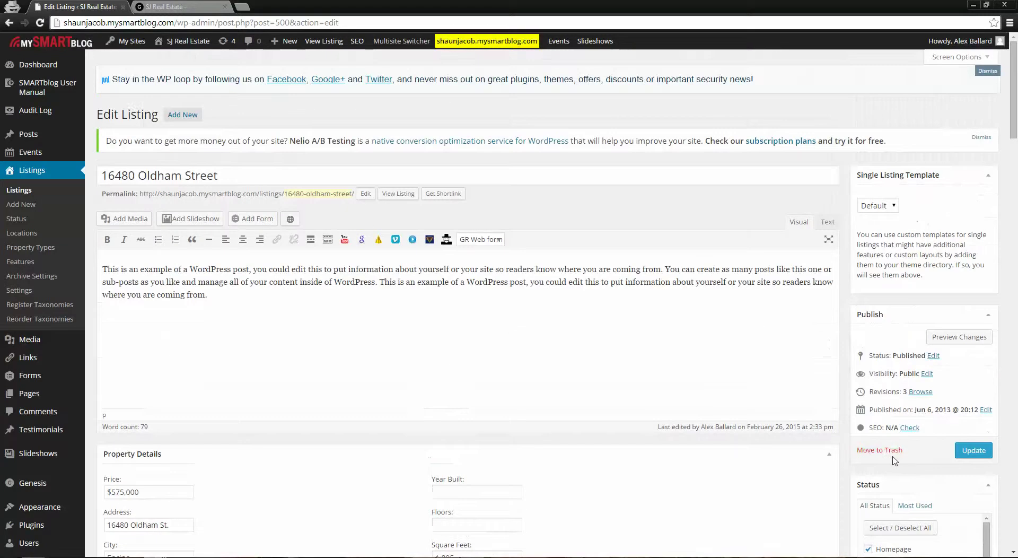
{"action": "left_click", "coordinate": [157, 6]}
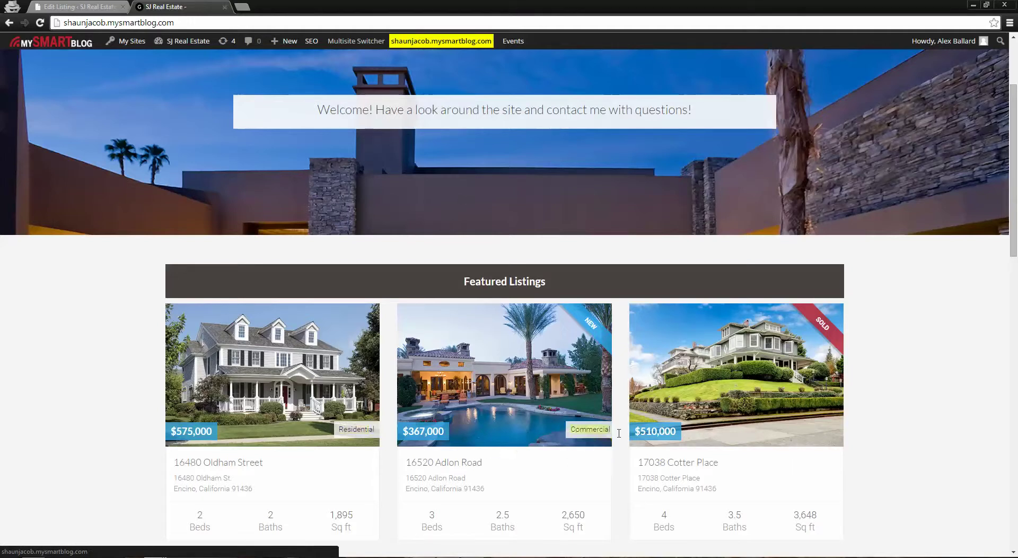
{"action": "left_click_drag", "start_coordinate": [572, 432], "coordinate": [533, 407]}
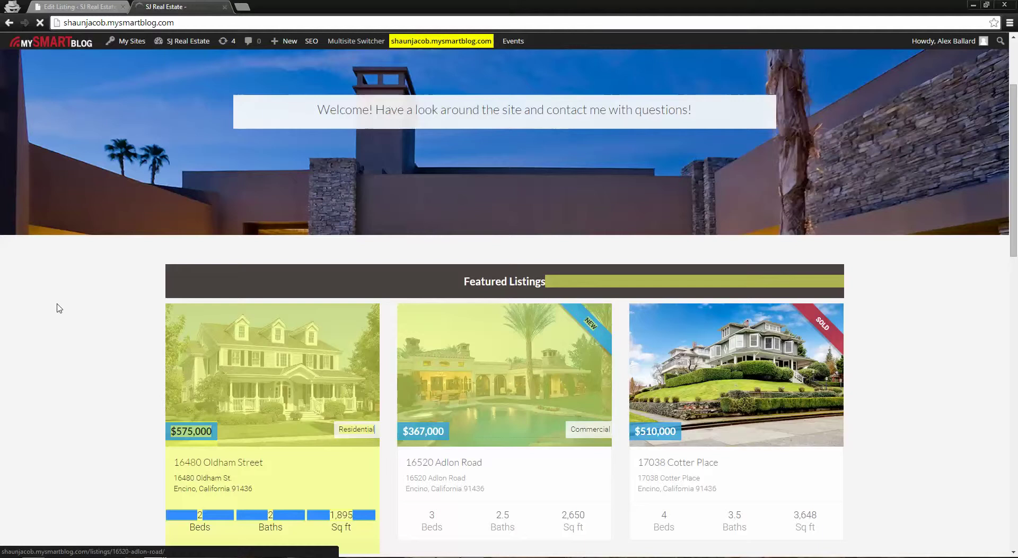
{"action": "key", "text": "F5"}
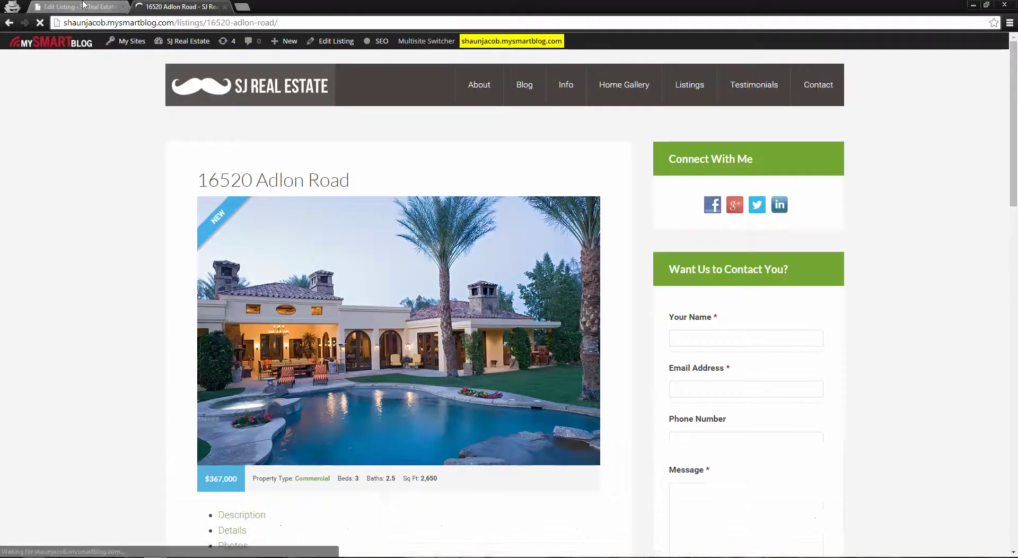
{"action": "left_click", "coordinate": [79, 6]}
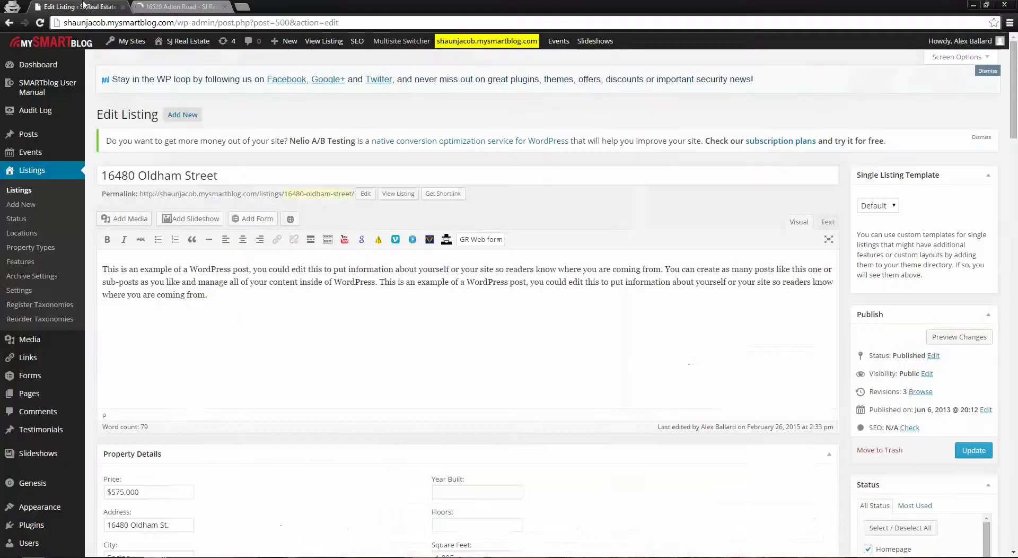
{"action": "scroll", "coordinate": [886, 408], "scroll_direction": "down", "scroll_amount": 5}
{"action": "scroll", "coordinate": [886, 408], "scroll_direction": "down", "scroll_amount": 6}
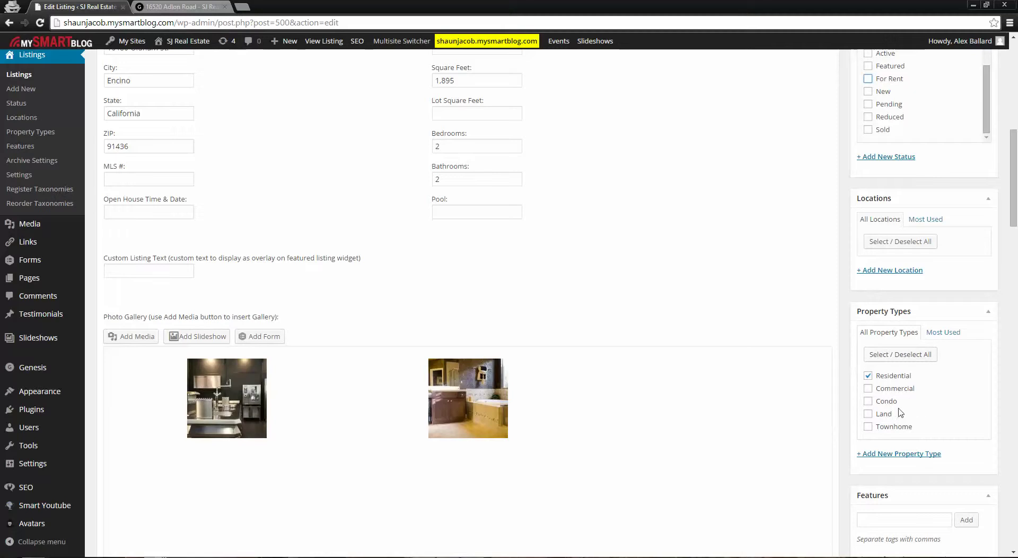
{"action": "left_click", "coordinate": [180, 7]}
{"action": "scroll", "coordinate": [152, 314], "scroll_direction": "down", "scroll_amount": 1}
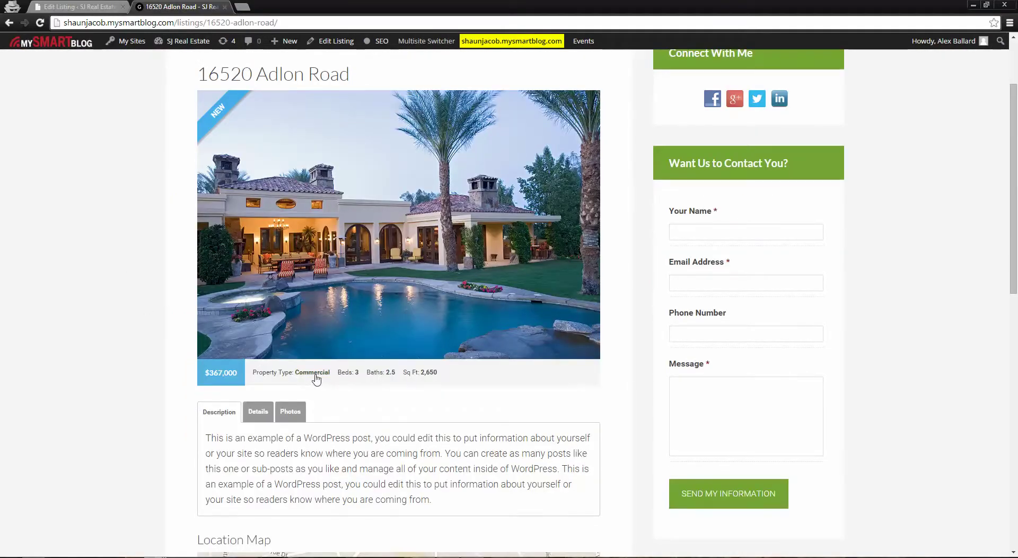
{"action": "scroll", "coordinate": [320, 383], "scroll_direction": "up", "scroll_amount": 3}
{"action": "key", "text": "F5"}
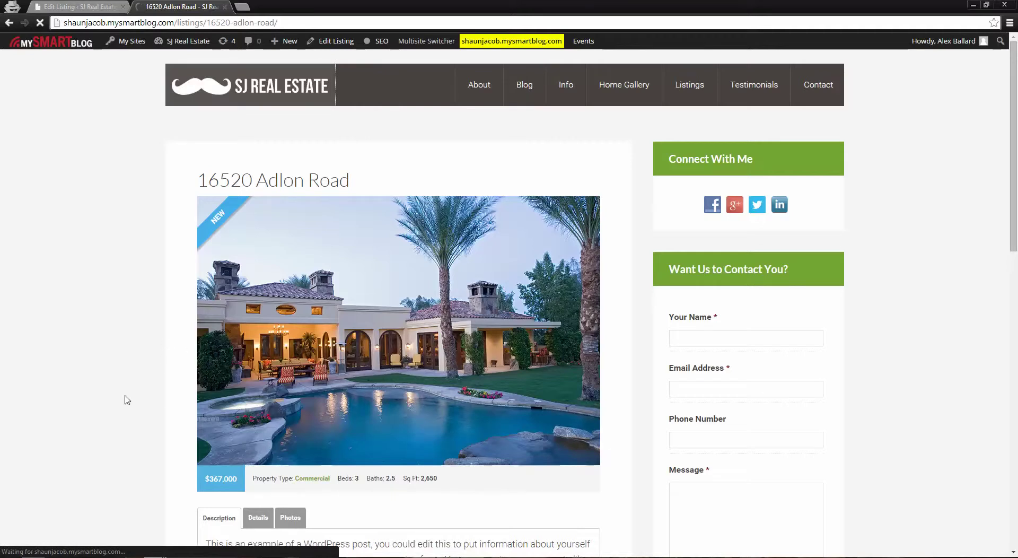
{"action": "scroll", "coordinate": [145, 412], "scroll_direction": "down", "scroll_amount": 4}
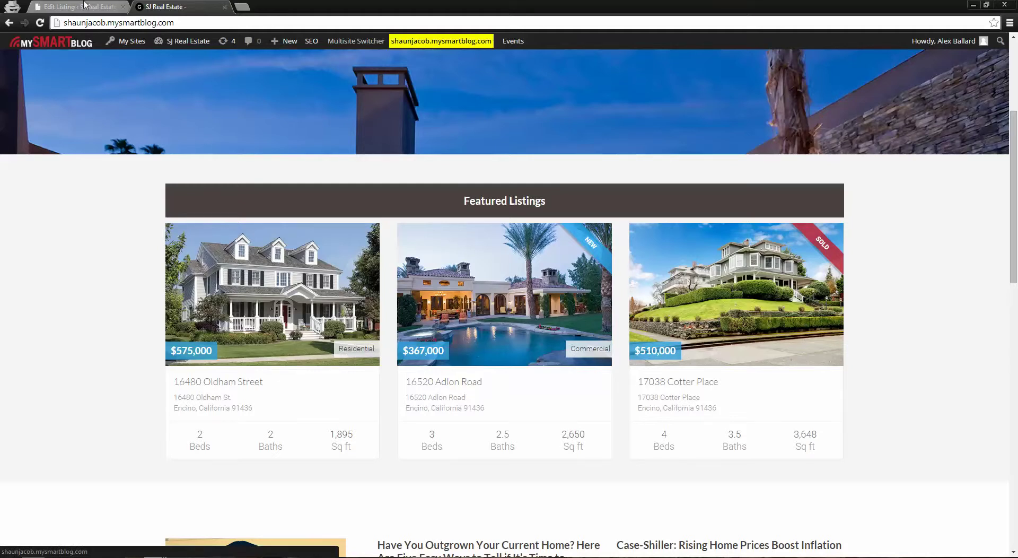
{"action": "key", "text": "ctrl+shift+Tab"}
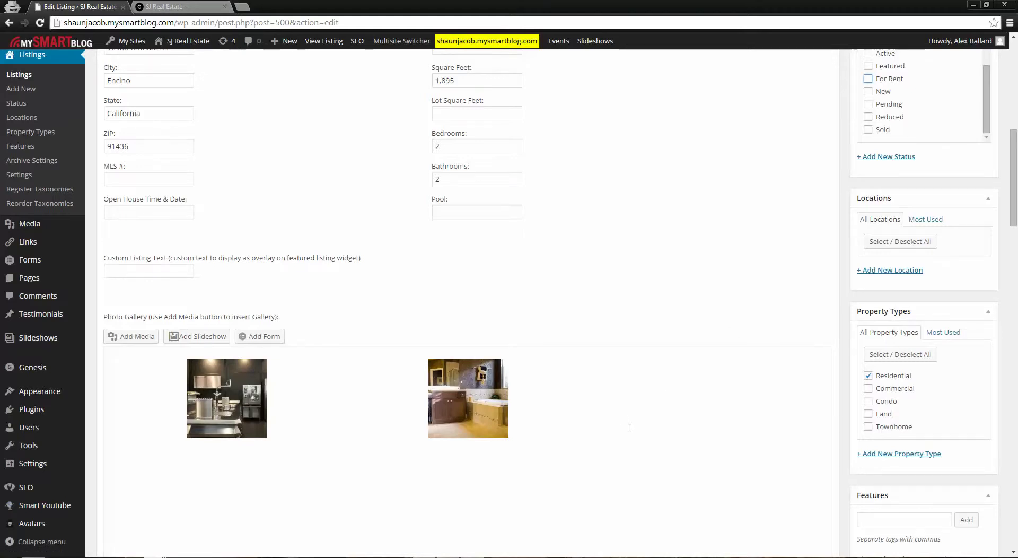
{"action": "scroll", "coordinate": [610, 455], "scroll_direction": "up", "scroll_amount": 9}
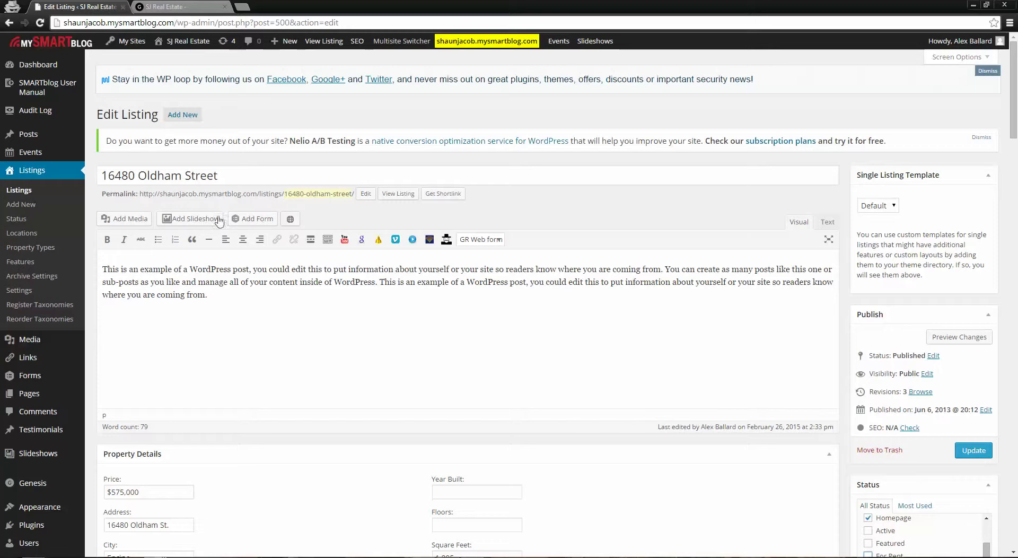
{"action": "left_click_drag", "start_coordinate": [227, 177], "coordinate": [104, 176]}
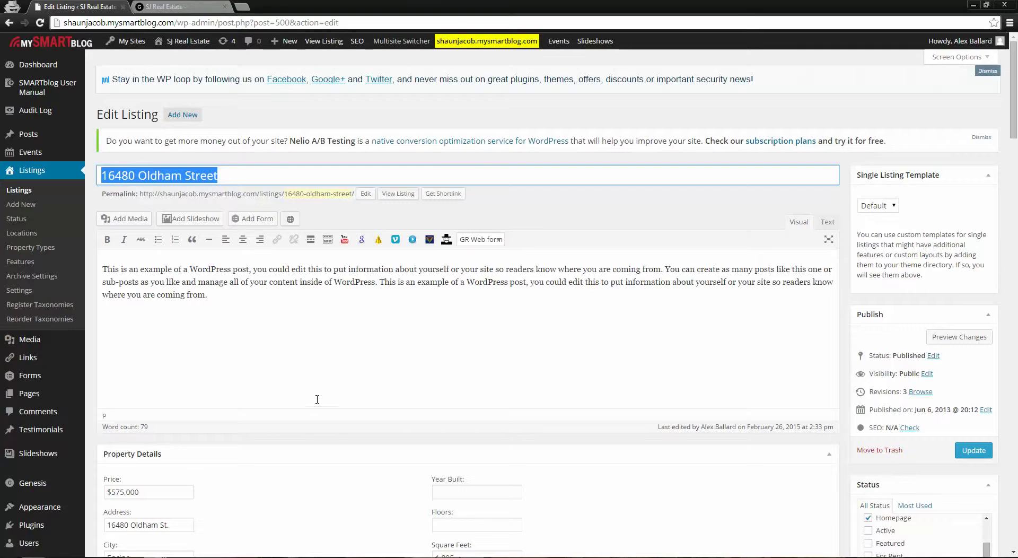
{"action": "left_click", "coordinate": [325, 376]}
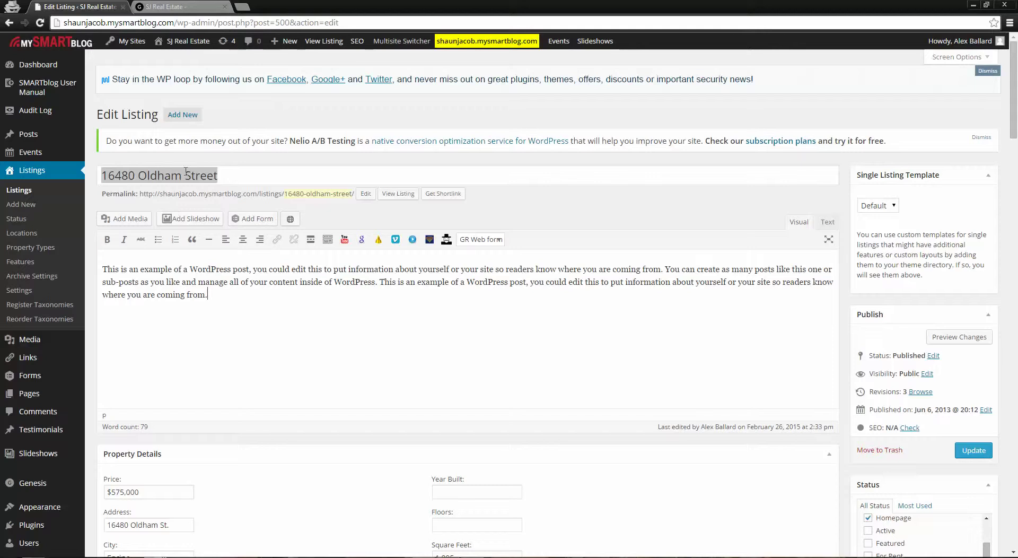
{"action": "left_click", "coordinate": [234, 178]}
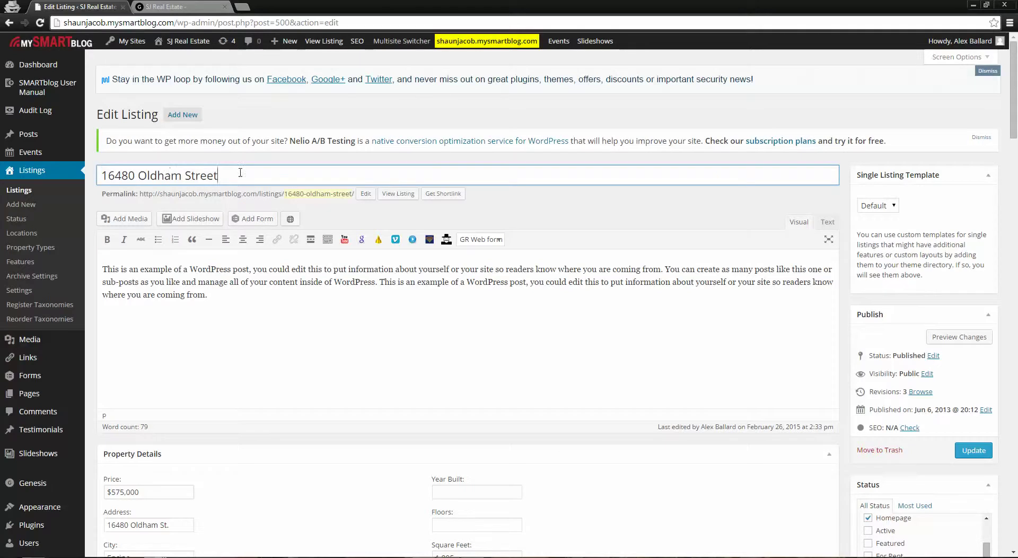
{"action": "left_click_drag", "start_coordinate": [293, 194], "coordinate": [353, 193]}
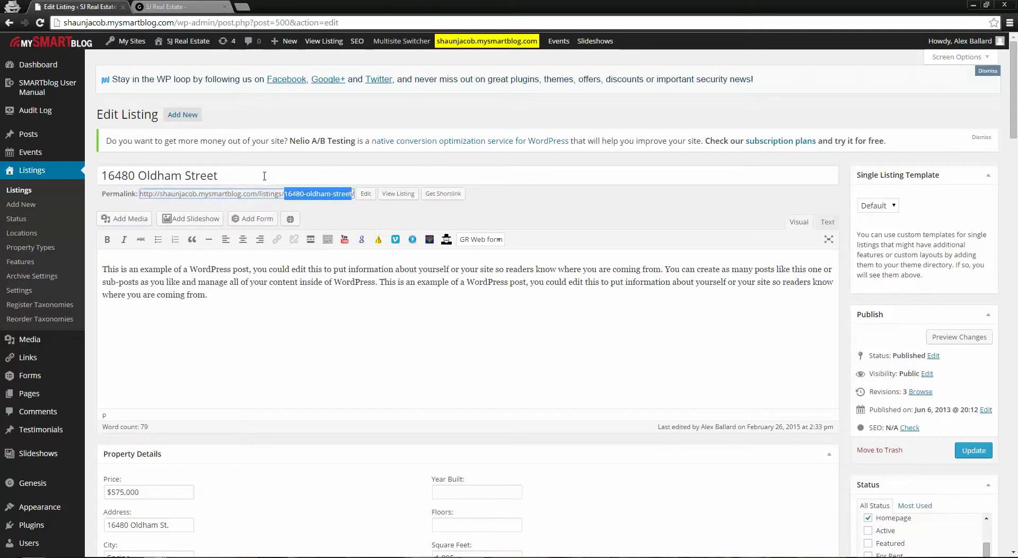
{"action": "left_click", "coordinate": [323, 323]}
{"action": "scroll", "coordinate": [320, 349], "scroll_direction": "down", "scroll_amount": 5}
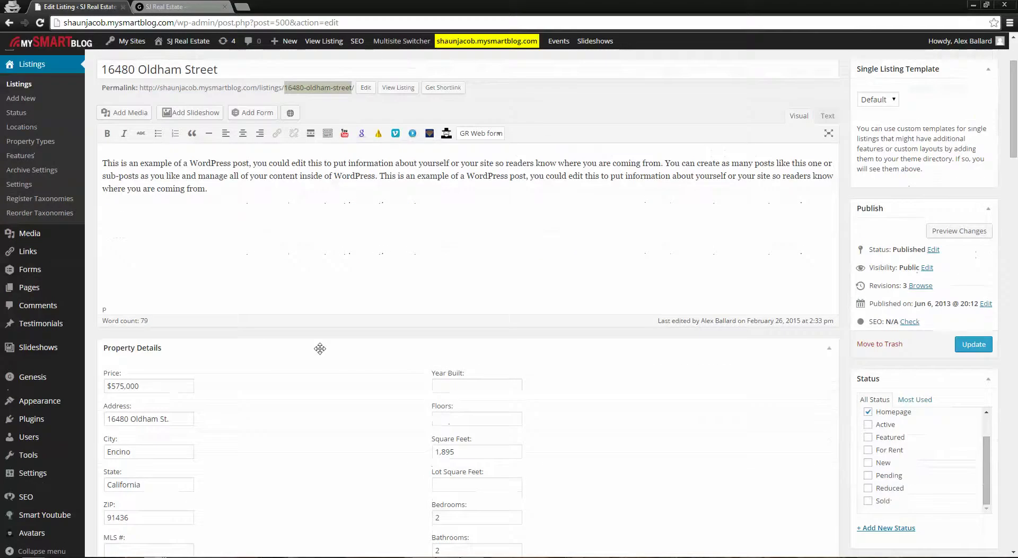
{"action": "left_click_drag", "start_coordinate": [174, 259], "coordinate": [111, 257]}
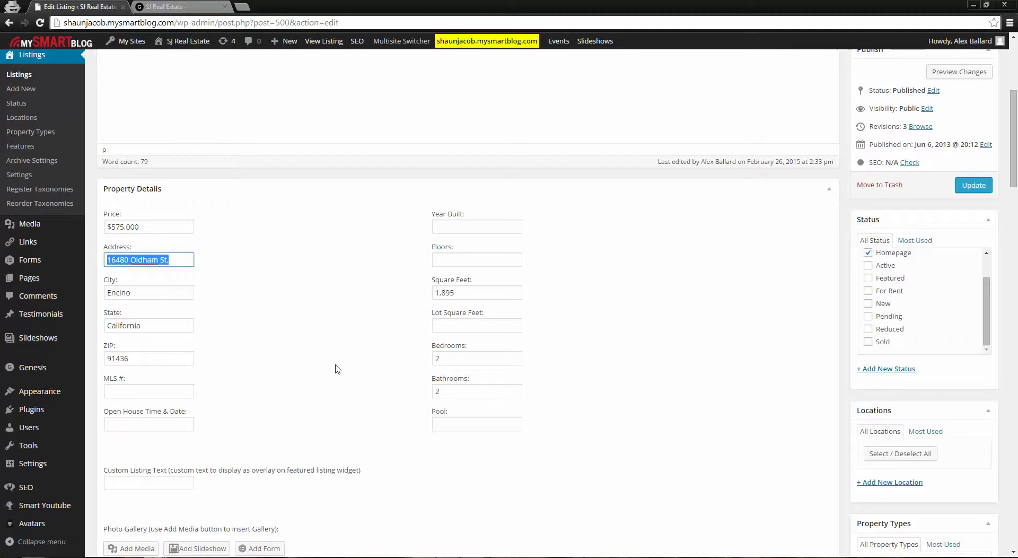
{"action": "scroll", "coordinate": [335, 369], "scroll_direction": "up", "scroll_amount": 5}
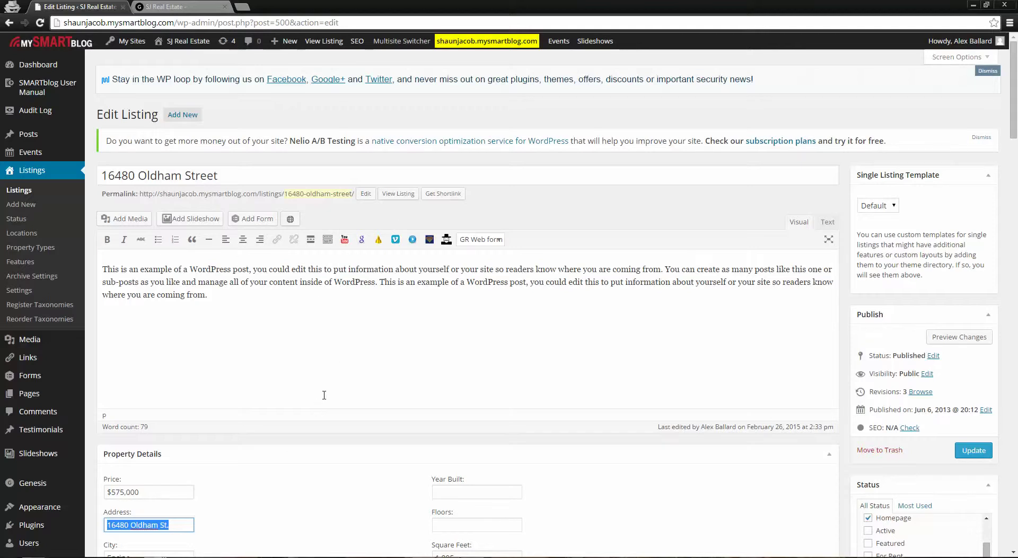
Step: Start a new listing titled '1 Cardinals Dr'
{"action": "left_click", "coordinate": [24, 192]}
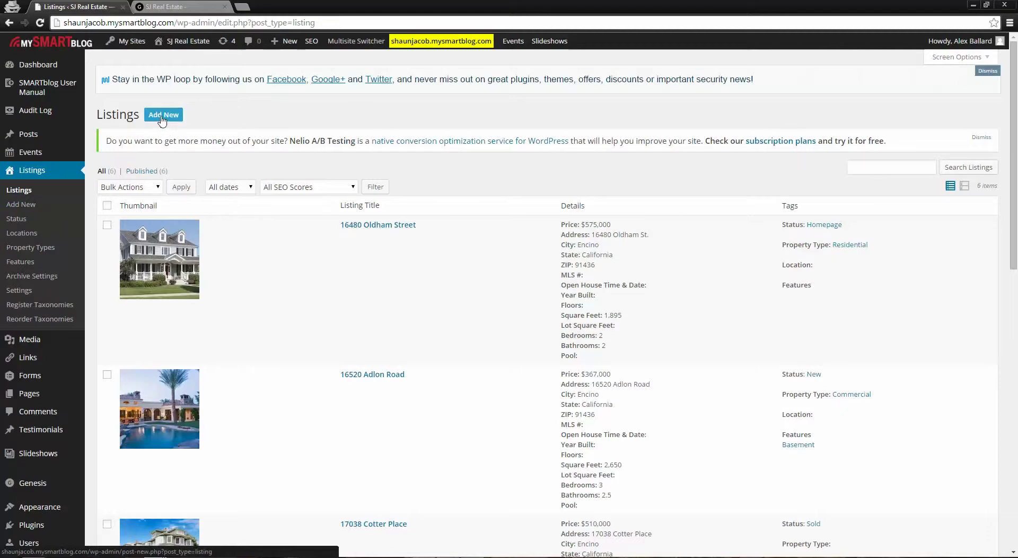
{"action": "left_click", "coordinate": [166, 118]}
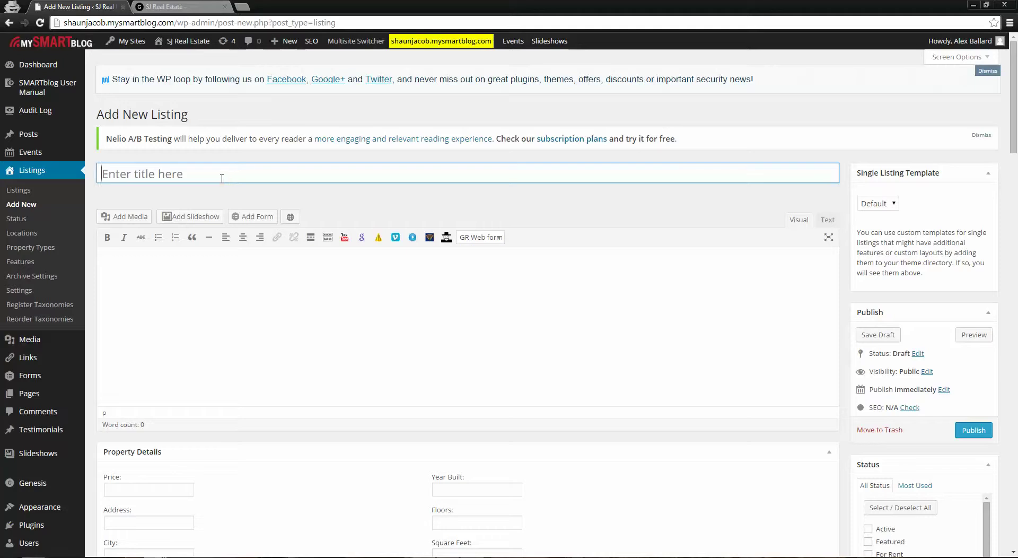
{"action": "type", "text": "1 Cardinals"}
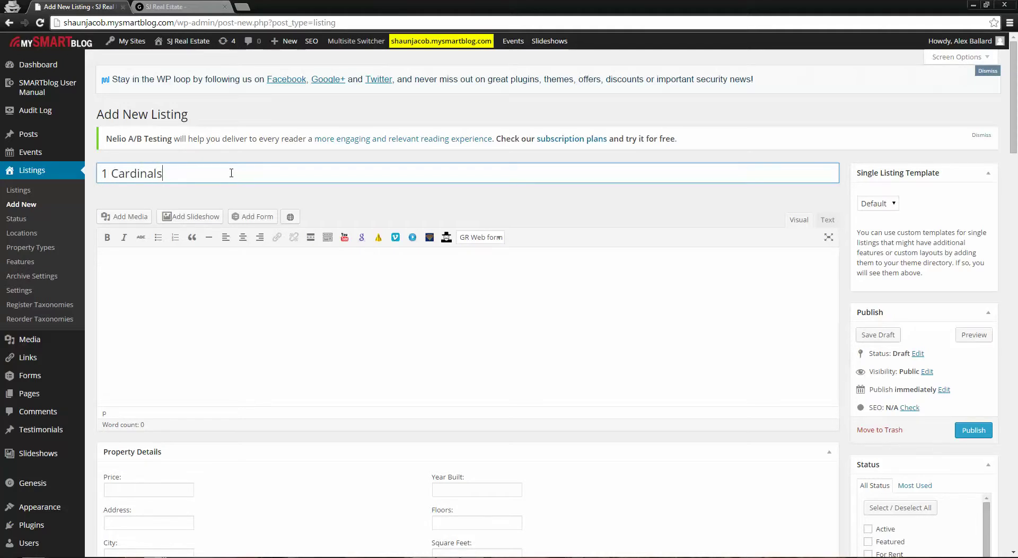
{"action": "type", "text": " Dr"}
{"action": "left_click_drag", "start_coordinate": [206, 173], "coordinate": [116, 173]}
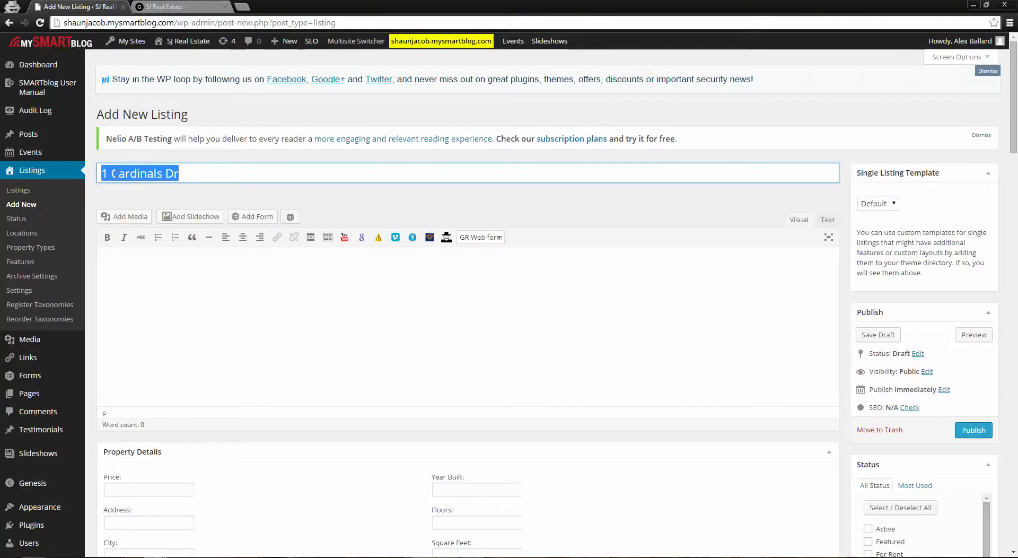
{"action": "left_click", "coordinate": [184, 173]}
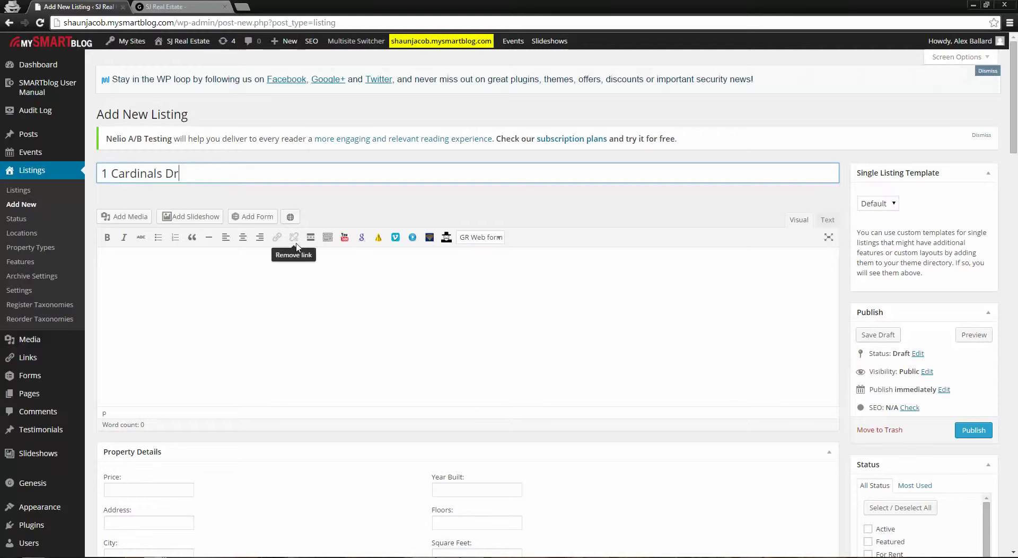
Step: Write the listing description calling it the university of phoenix stadium
{"action": "left_click", "coordinate": [168, 316]}
{"action": "type", "text": "Th"}
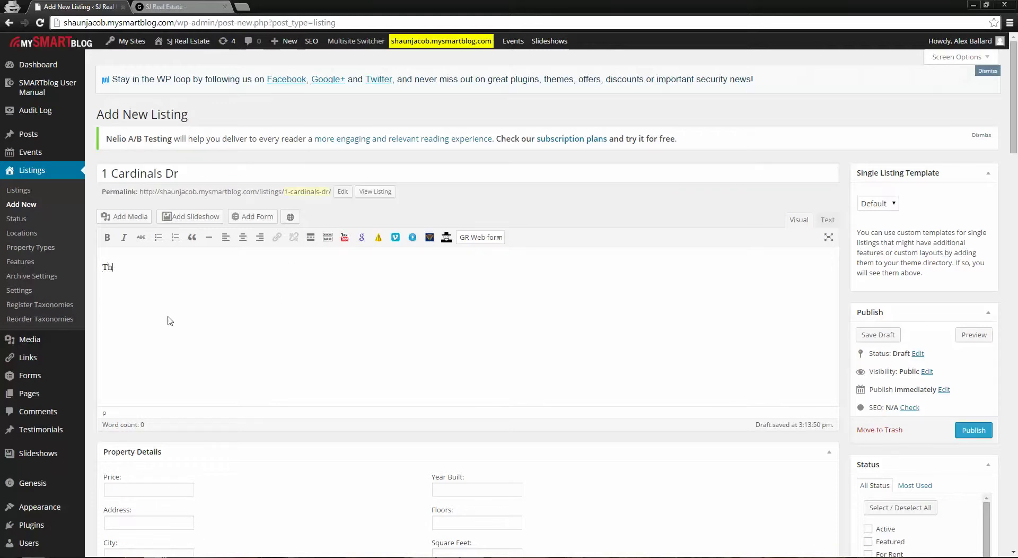
{"action": "type", "text": "is is the university of phoenix stadium."}
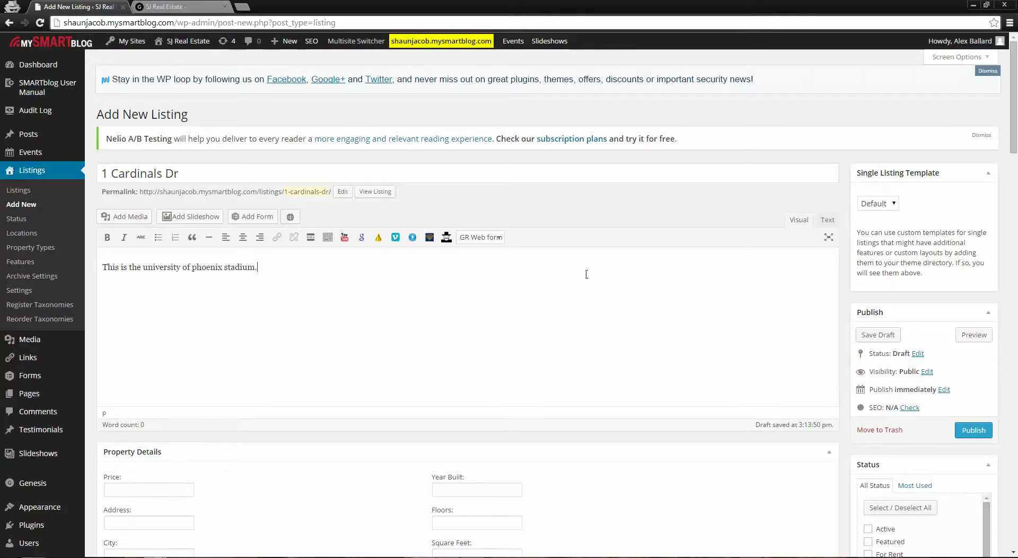
{"action": "scroll", "coordinate": [420, 323], "scroll_direction": "down", "scroll_amount": 3}
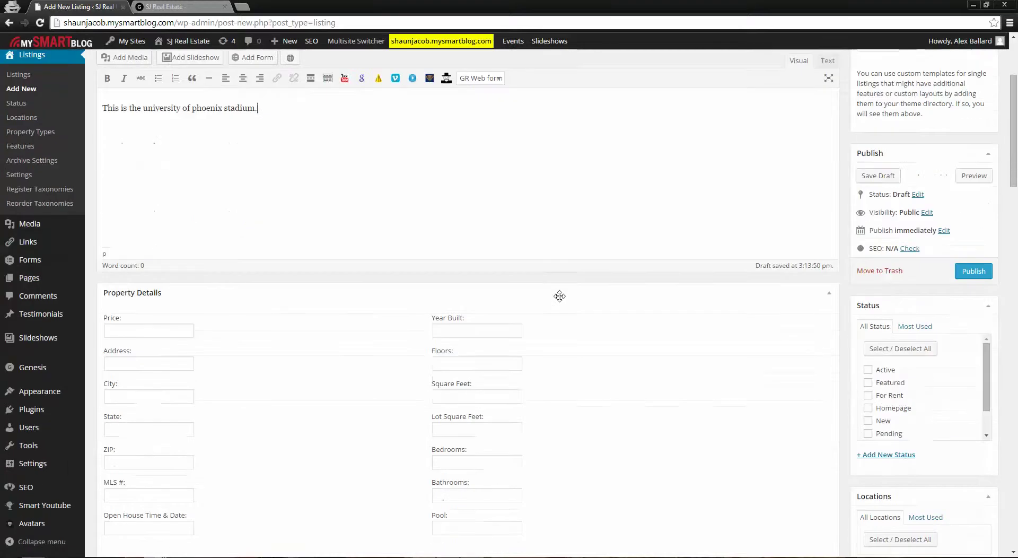
{"action": "scroll", "coordinate": [566, 298], "scroll_direction": "up", "scroll_amount": 1}
{"action": "scroll", "coordinate": [565, 298], "scroll_direction": "up", "scroll_amount": 1}
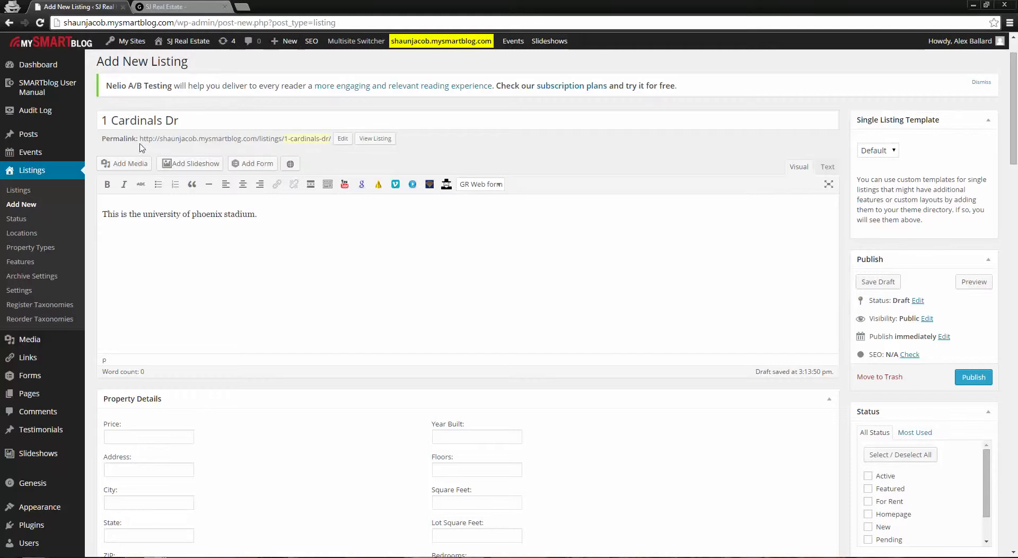
{"action": "left_click_drag", "start_coordinate": [140, 138], "coordinate": [330, 139]}
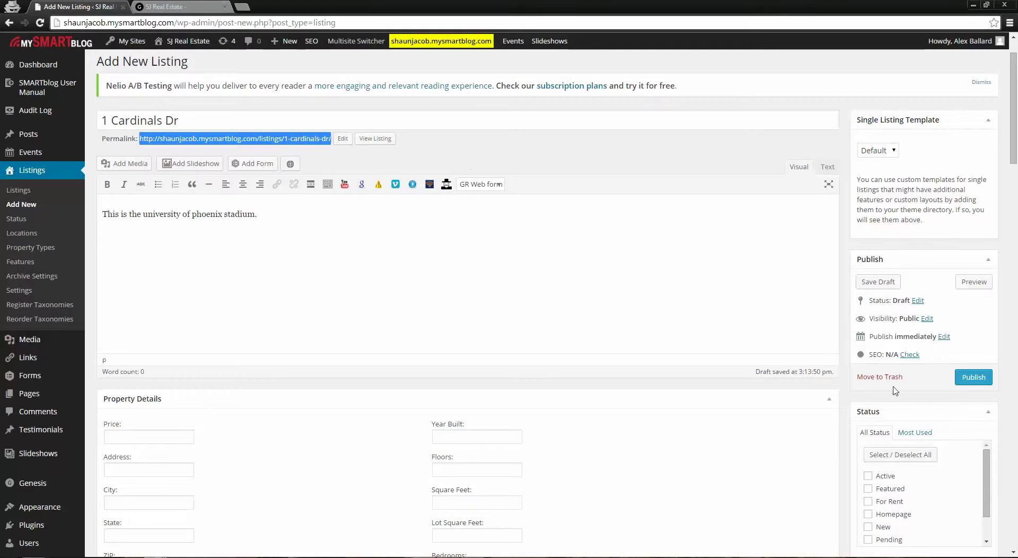
{"action": "left_click", "coordinate": [490, 150]}
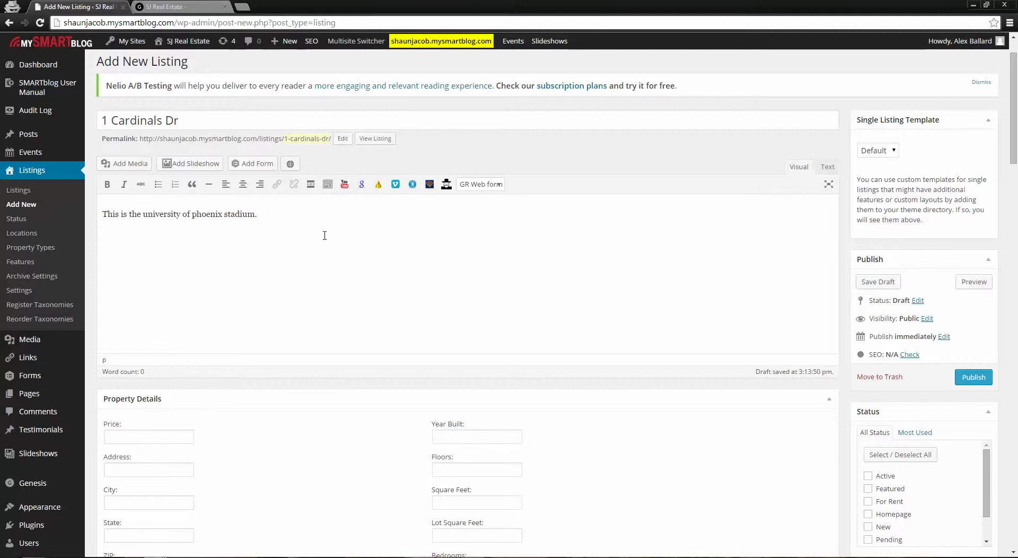
{"action": "left_click", "coordinate": [318, 274]}
{"action": "scroll", "coordinate": [428, 276], "scroll_direction": "down", "scroll_amount": 5}
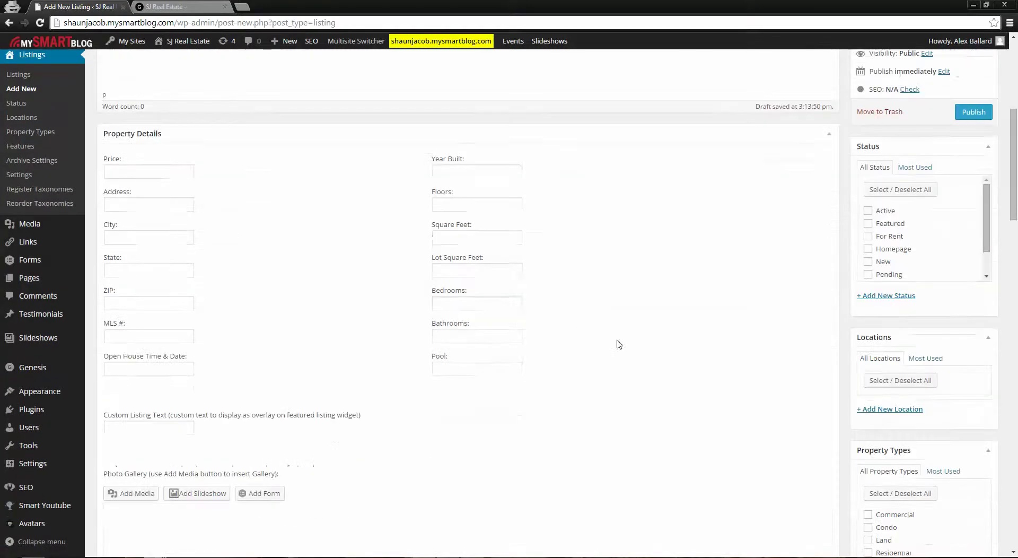
Step: Enter price 1,000, address 1 Cardinals Dr, Glendale, AZ 85305 and MLS # 12345678
{"action": "left_click", "coordinate": [157, 169]}
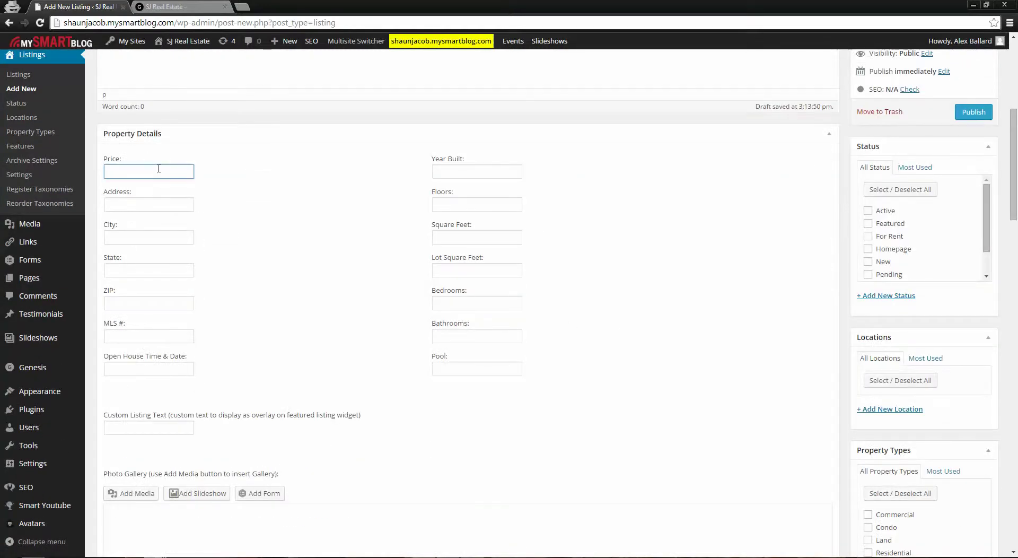
{"action": "type", "text": "1,000"}
{"action": "left_click", "coordinate": [170, 205]}
{"action": "scroll", "coordinate": [157, 96], "scroll_direction": "up", "scroll_amount": 4}
{"action": "triple_click", "coordinate": [189, 70]}
{"action": "key", "text": "ctrl+c"}
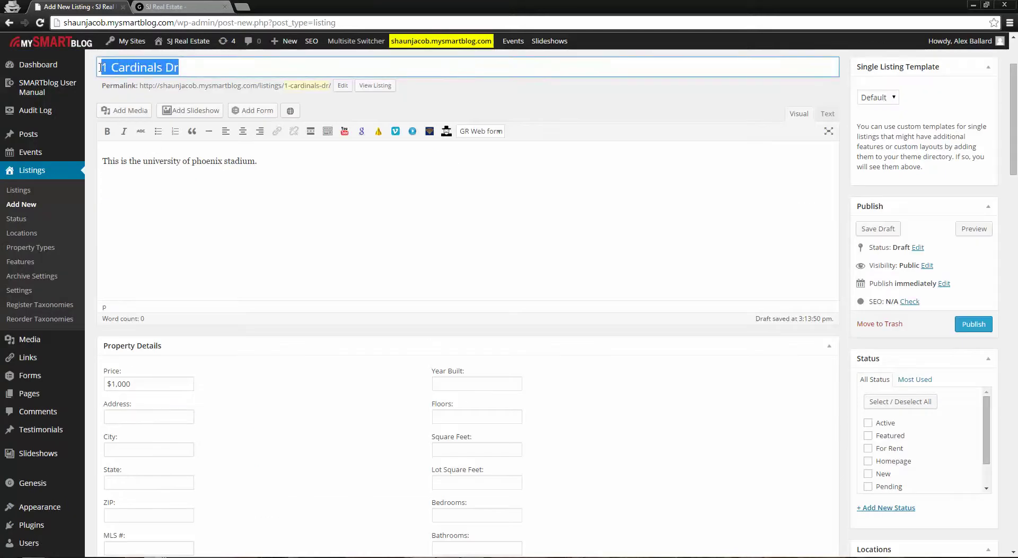
{"action": "scroll", "coordinate": [216, 318], "scroll_direction": "down", "scroll_amount": 1}
{"action": "left_click", "coordinate": [135, 365]}
{"action": "key", "text": "ctrl+v"}
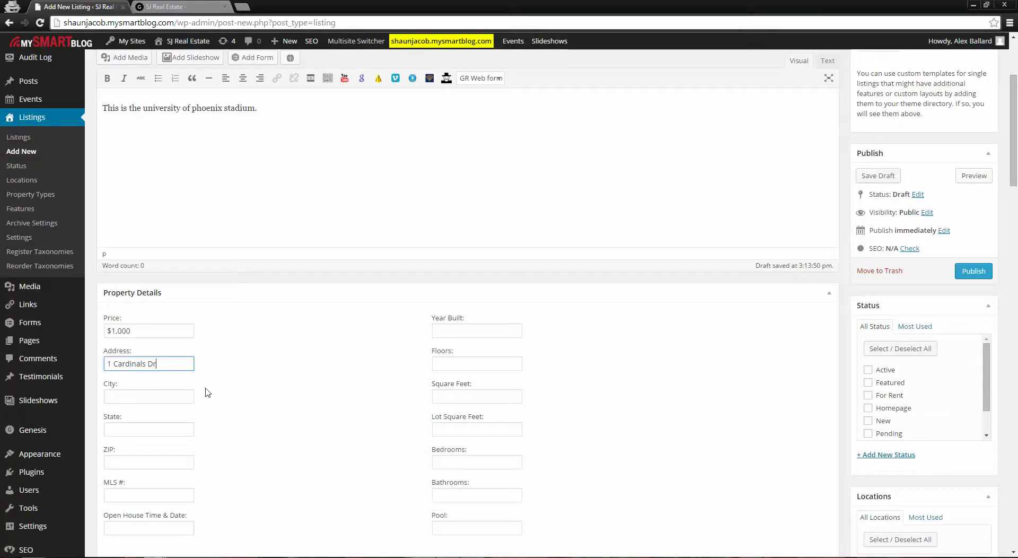
{"action": "left_click", "coordinate": [142, 398]}
{"action": "type", "text": "Glendale"}
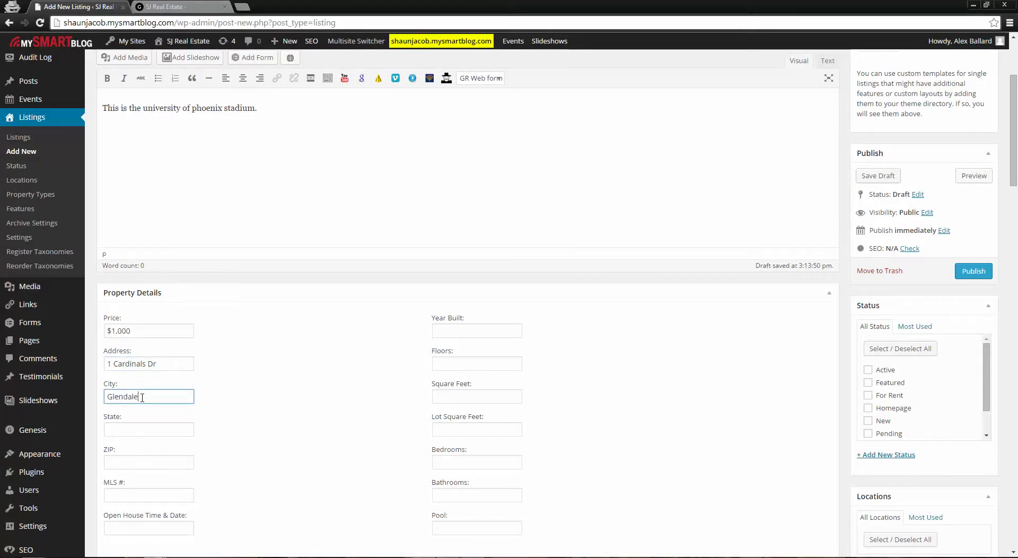
{"action": "left_click", "coordinate": [168, 428]}
{"action": "type", "text": "AZ"}
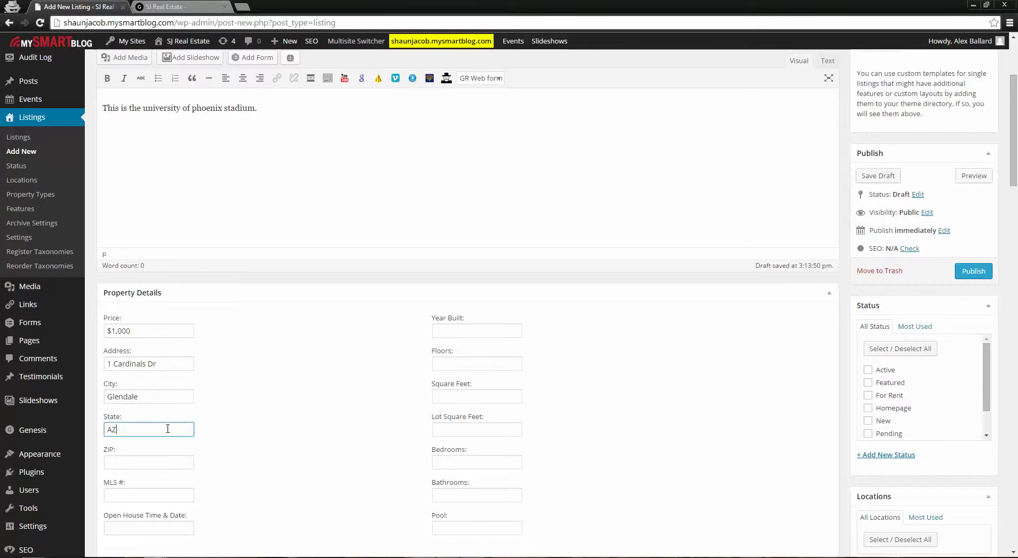
{"action": "key", "text": "Tab"}
{"action": "type", "text": "8530"}
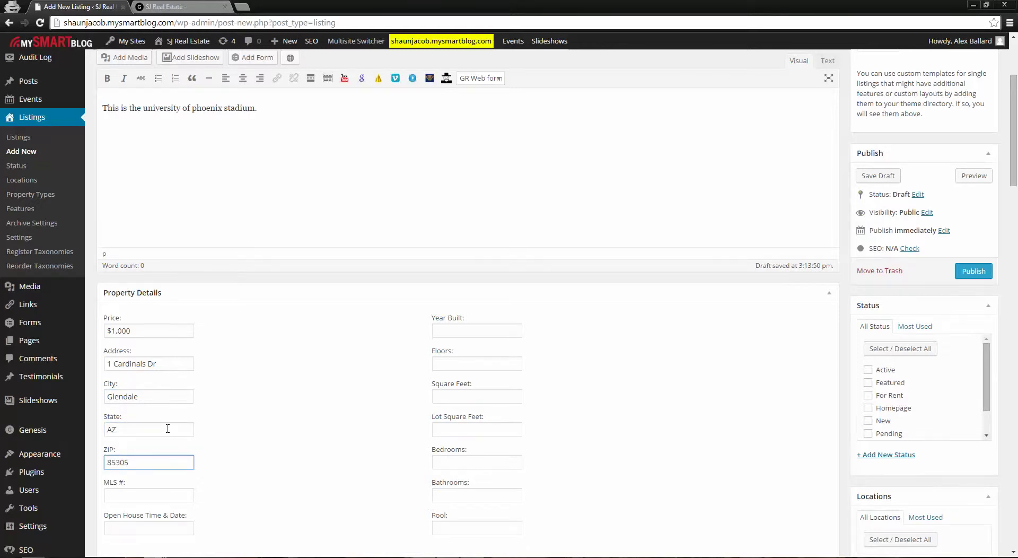
{"action": "scroll", "coordinate": [167, 428], "scroll_direction": "down", "scroll_amount": 1}
{"action": "left_click", "coordinate": [183, 442]}
{"action": "type", "text": "12345678"}
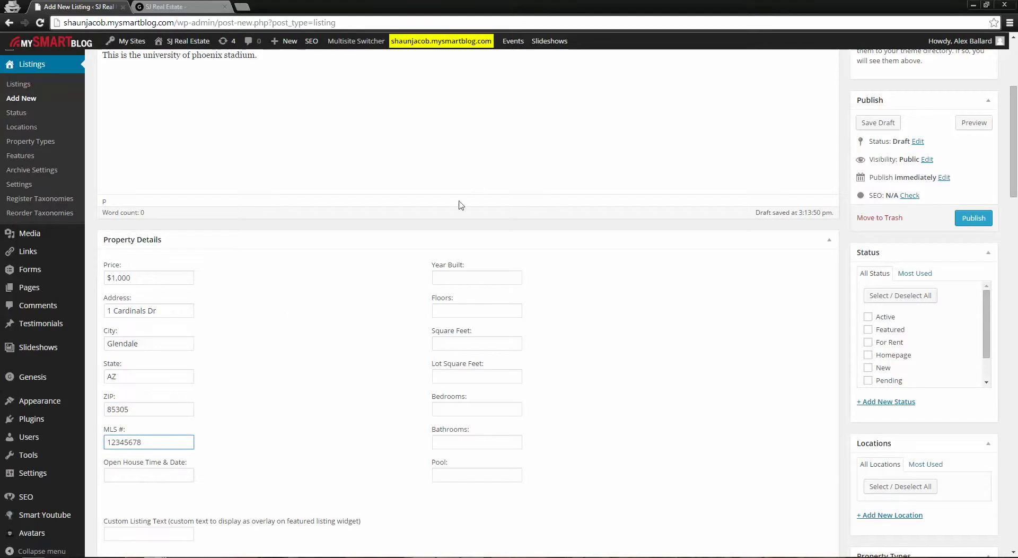
Step: Enter year built 1999, 4 floors, 100,000 sq ft, 5 bedrooms, 6 bathrooms and a pool
{"action": "scroll", "coordinate": [546, 367], "scroll_direction": "down", "scroll_amount": 2}
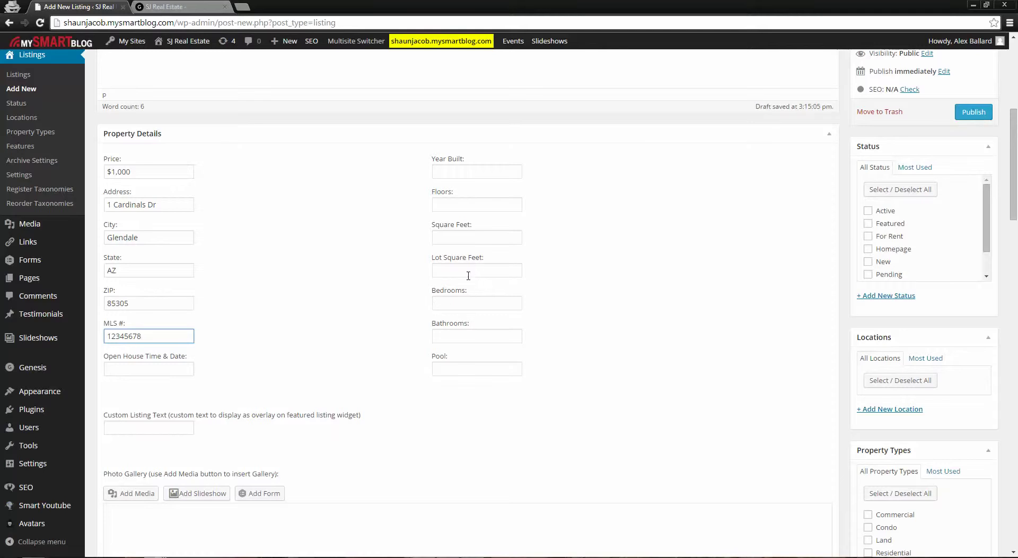
{"action": "left_click", "coordinate": [476, 173]}
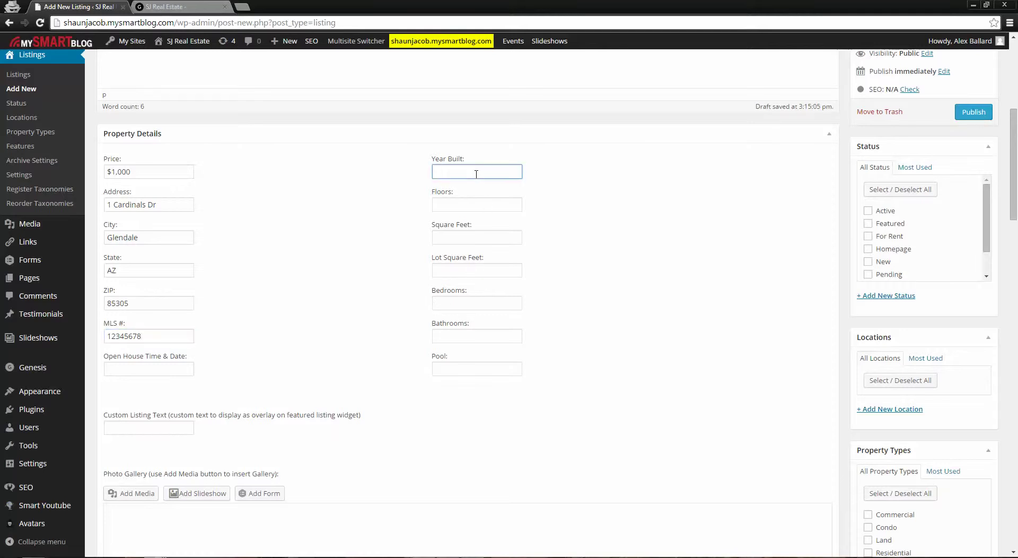
{"action": "type", "text": "1999"}
{"action": "left_click", "coordinate": [486, 208]}
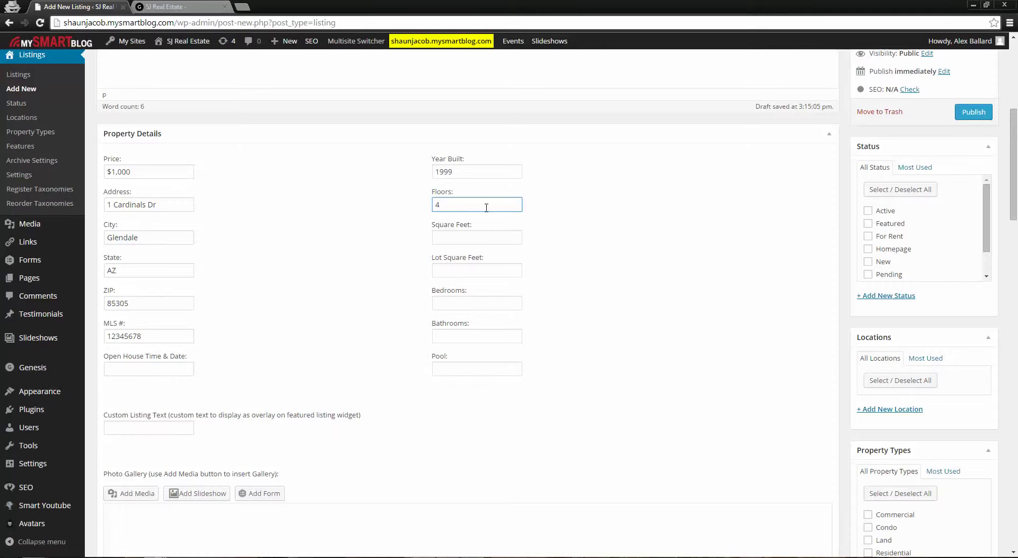
{"action": "left_click", "coordinate": [501, 244]}
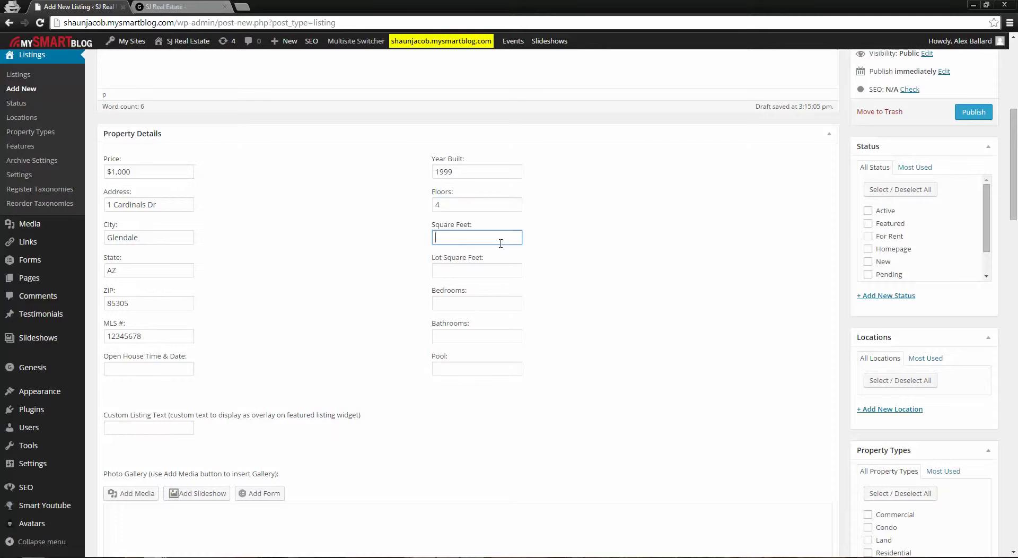
{"action": "type", "text": ",0000"}
{"action": "left_click", "coordinate": [460, 270]}
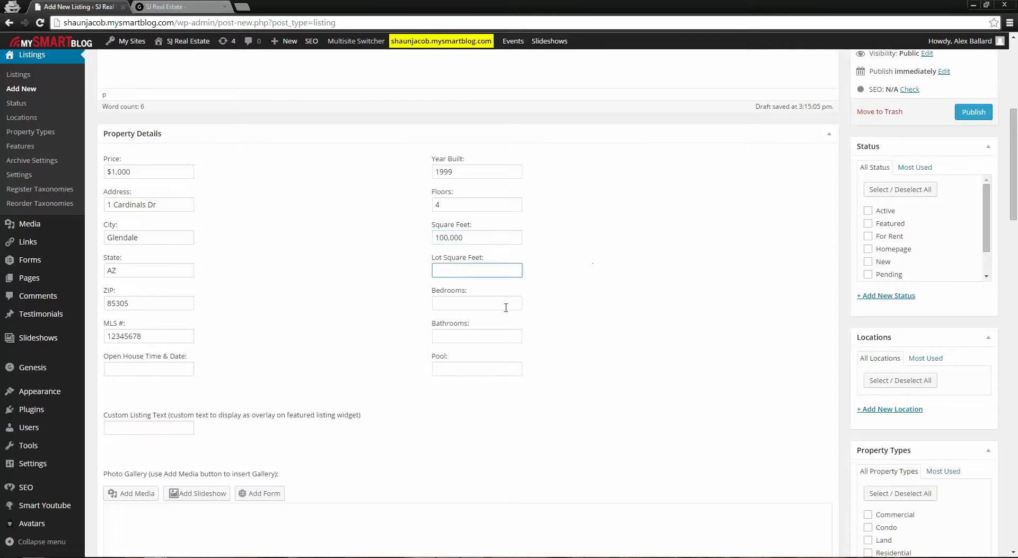
{"action": "left_click", "coordinate": [472, 304]}
{"action": "type", "text": "5"}
{"action": "left_click", "coordinate": [467, 335]}
{"action": "type", "text": "6"}
{"action": "left_click", "coordinate": [459, 370]}
{"action": "type", "text": "Yes"}
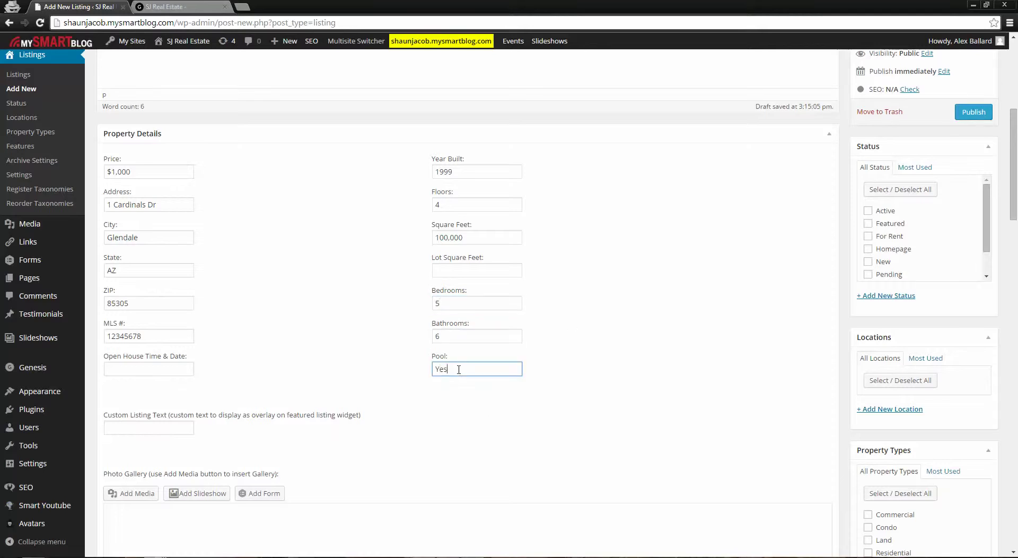
{"action": "left_click", "coordinate": [493, 414]}
Step: Open Add Media for the Photo Gallery and switch the media window to Create Gallery
{"action": "scroll", "coordinate": [508, 389], "scroll_direction": "down", "scroll_amount": 5}
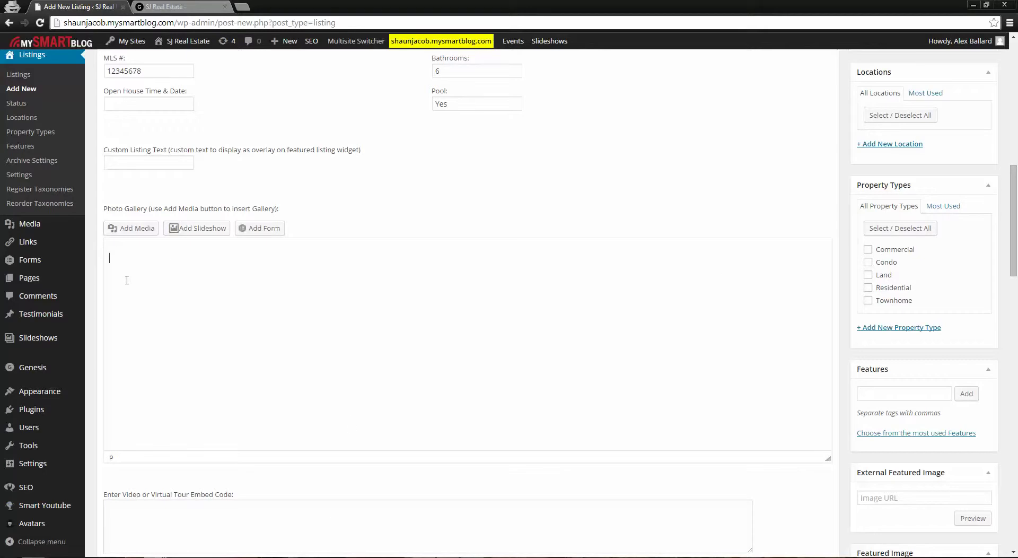
{"action": "left_click", "coordinate": [132, 235]}
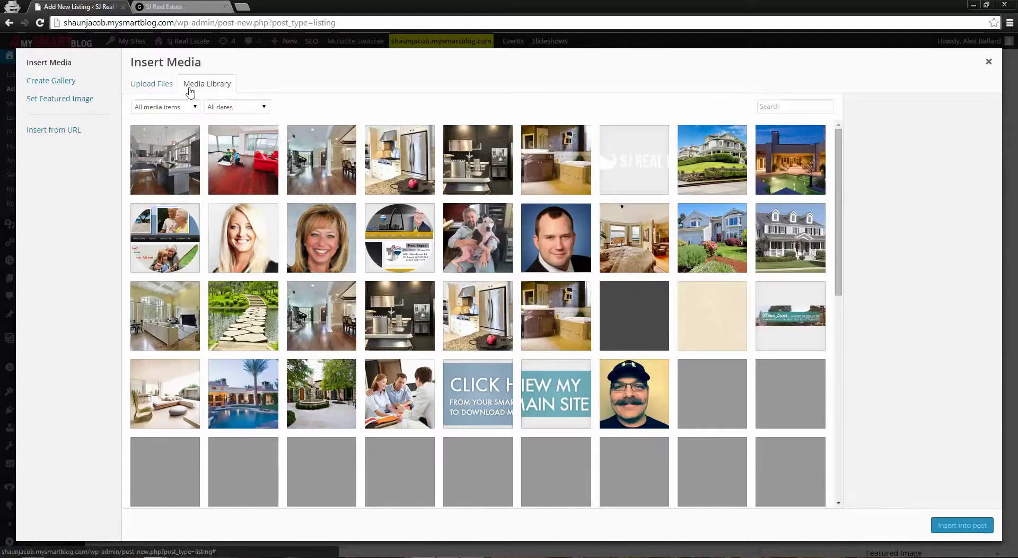
{"action": "left_click", "coordinate": [159, 88]}
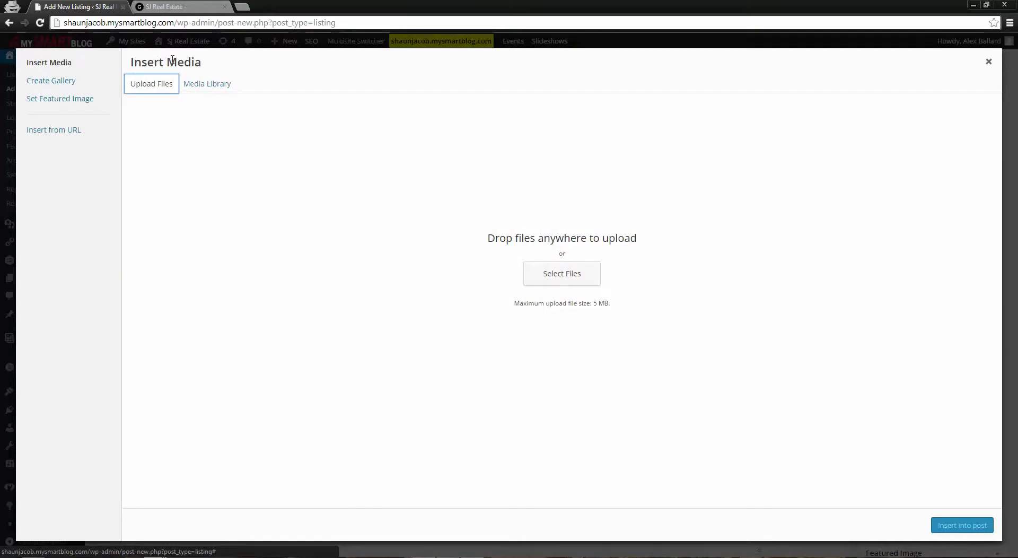
{"action": "left_click", "coordinate": [52, 85]}
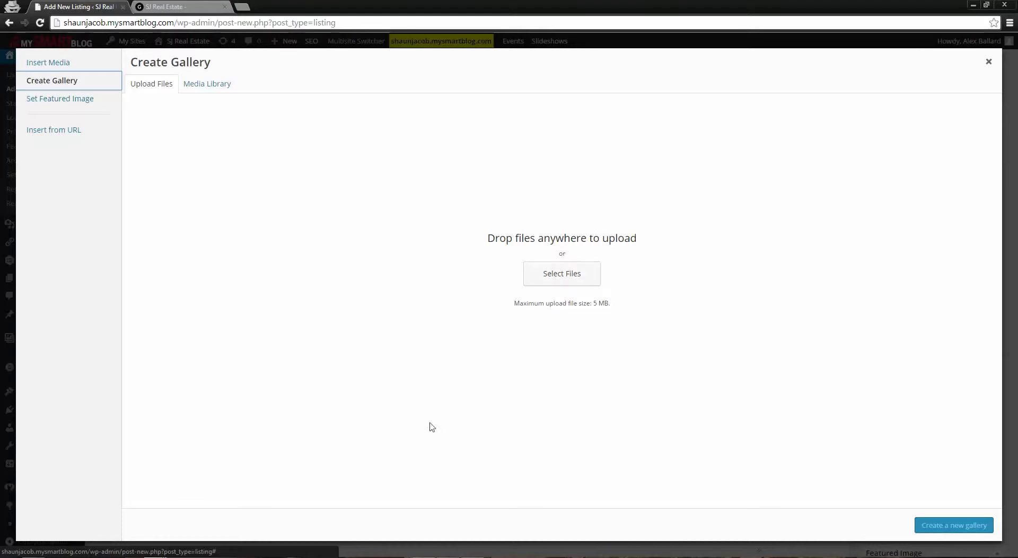
Step: Select six interior photos from the Media Library and insert them as the listing's gallery
{"action": "left_click", "coordinate": [214, 89]}
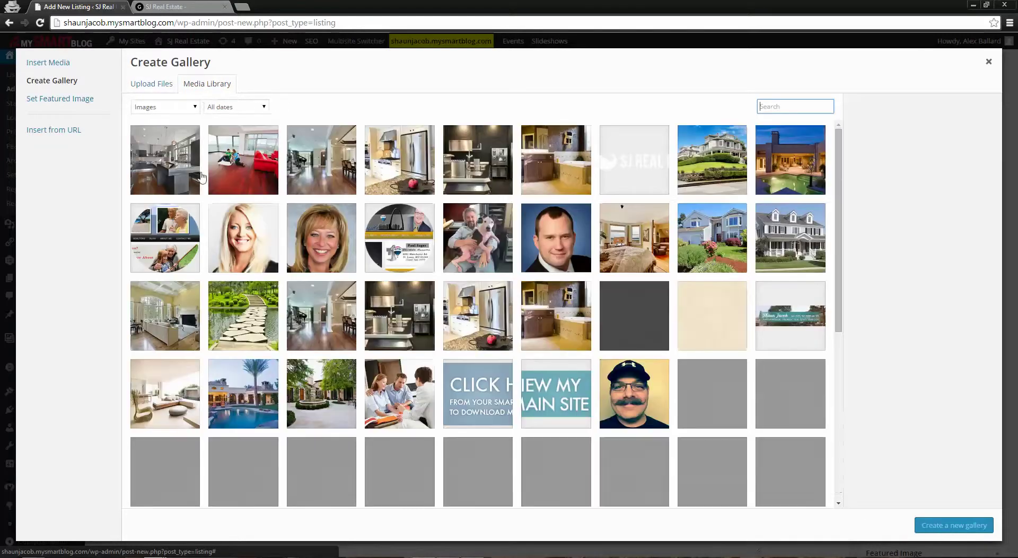
{"action": "left_click", "coordinate": [199, 175]}
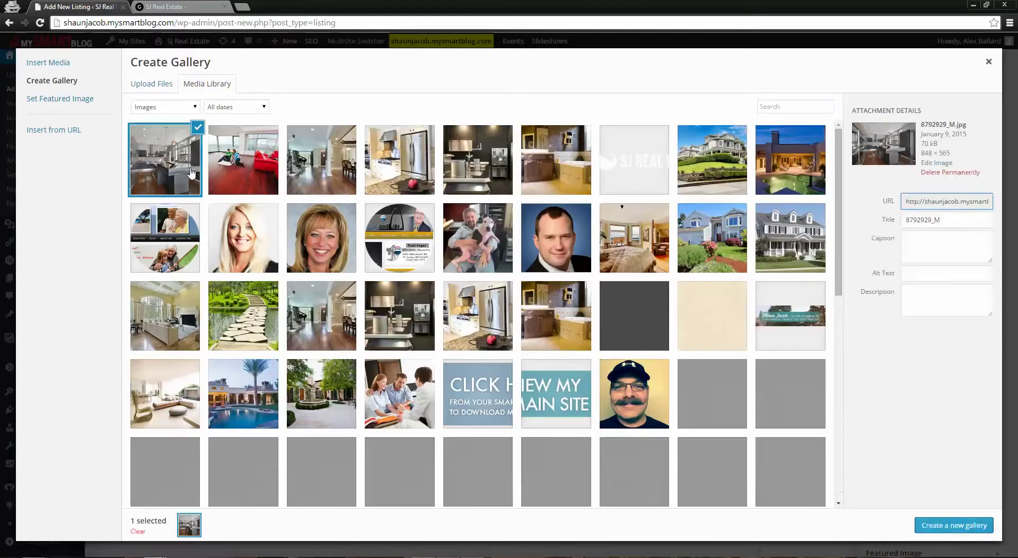
{"action": "left_click", "coordinate": [580, 168], "text": "shift"}
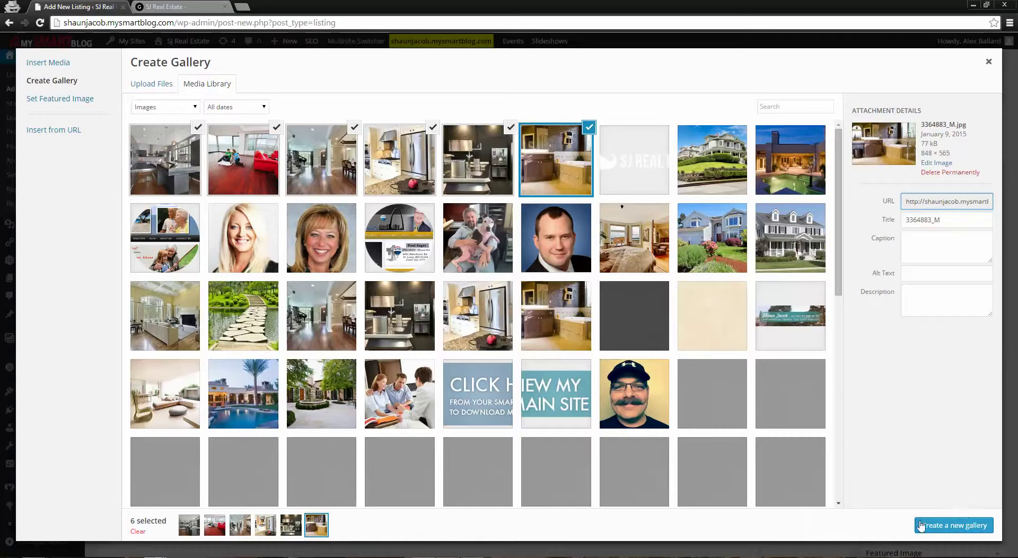
{"action": "left_click", "coordinate": [955, 532]}
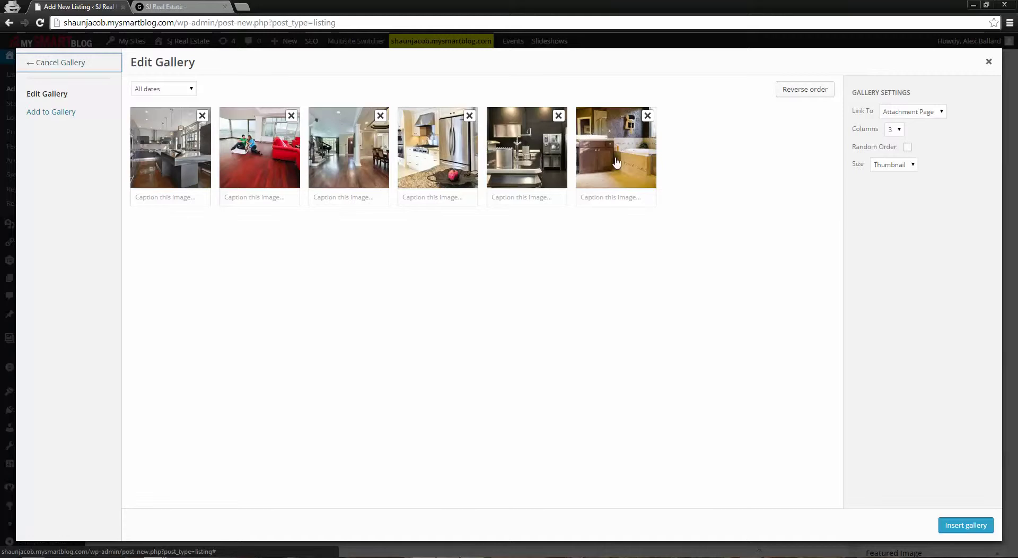
{"action": "left_click_drag", "start_coordinate": [489, 165], "coordinate": [510, 160]}
{"action": "left_click", "coordinate": [967, 525]}
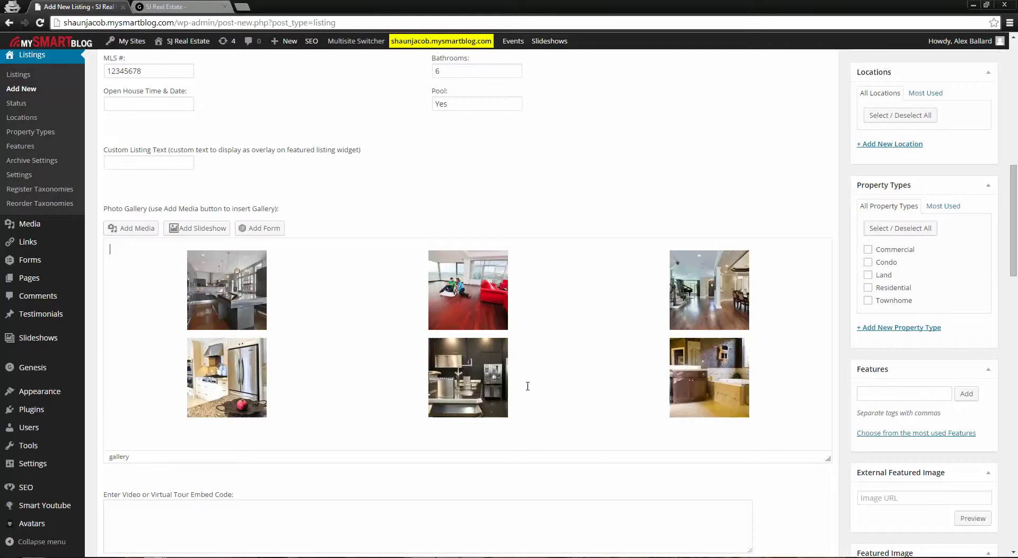
{"action": "left_click", "coordinate": [269, 314]}
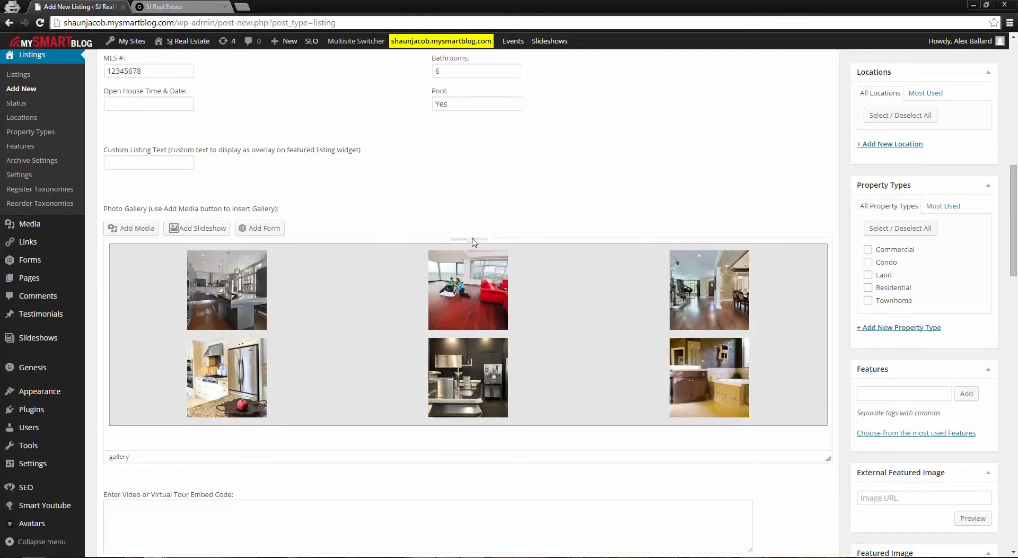
{"action": "scroll", "coordinate": [477, 241], "scroll_direction": "up", "scroll_amount": 2}
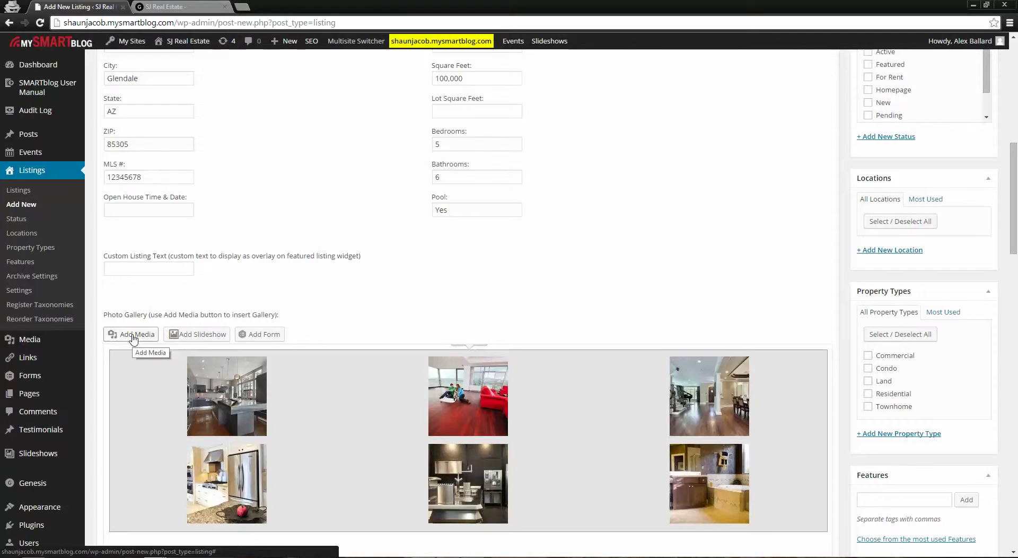
{"action": "scroll", "coordinate": [697, 467], "scroll_direction": "down", "scroll_amount": 2}
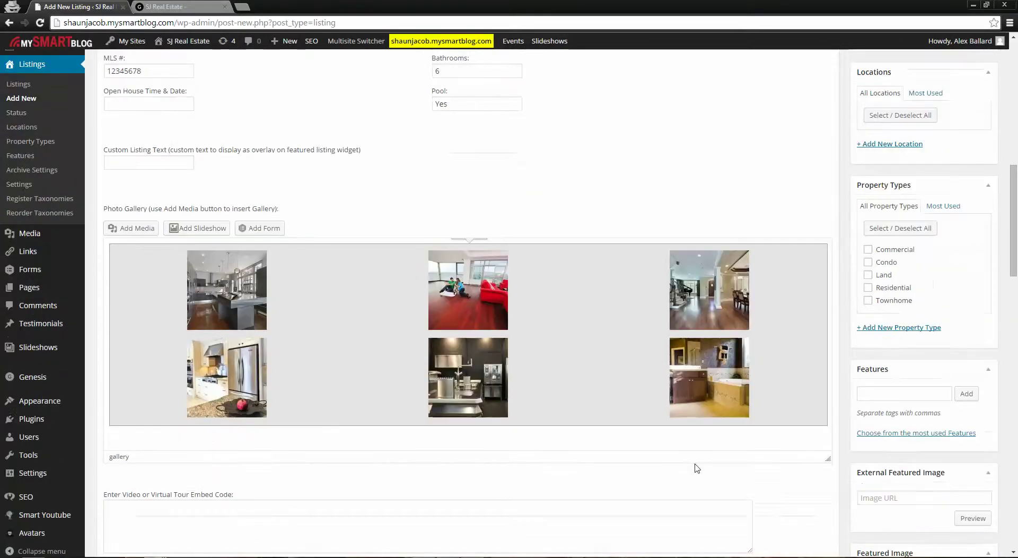
{"action": "scroll", "coordinate": [480, 461], "scroll_direction": "down", "scroll_amount": 1}
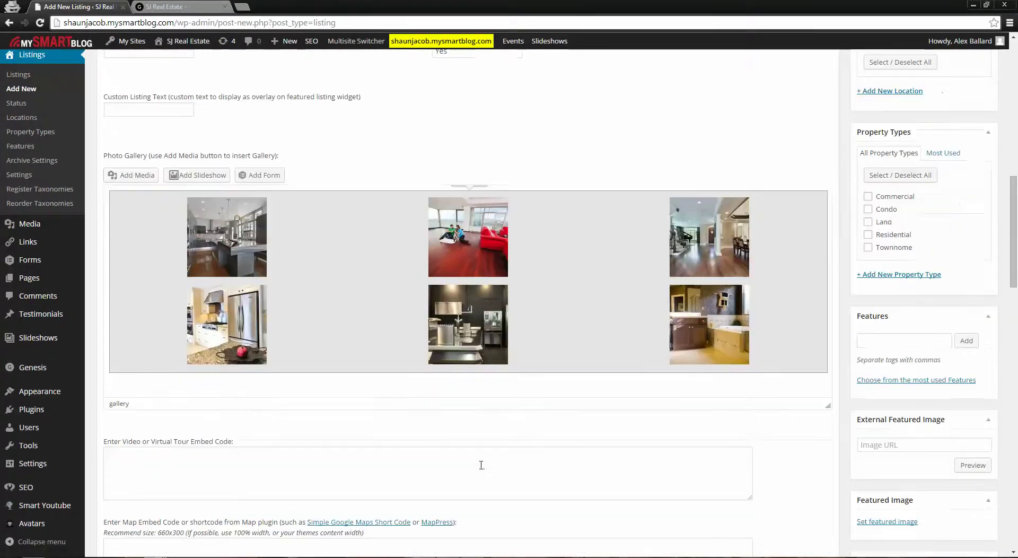
{"action": "scroll", "coordinate": [409, 459], "scroll_direction": "down", "scroll_amount": 3}
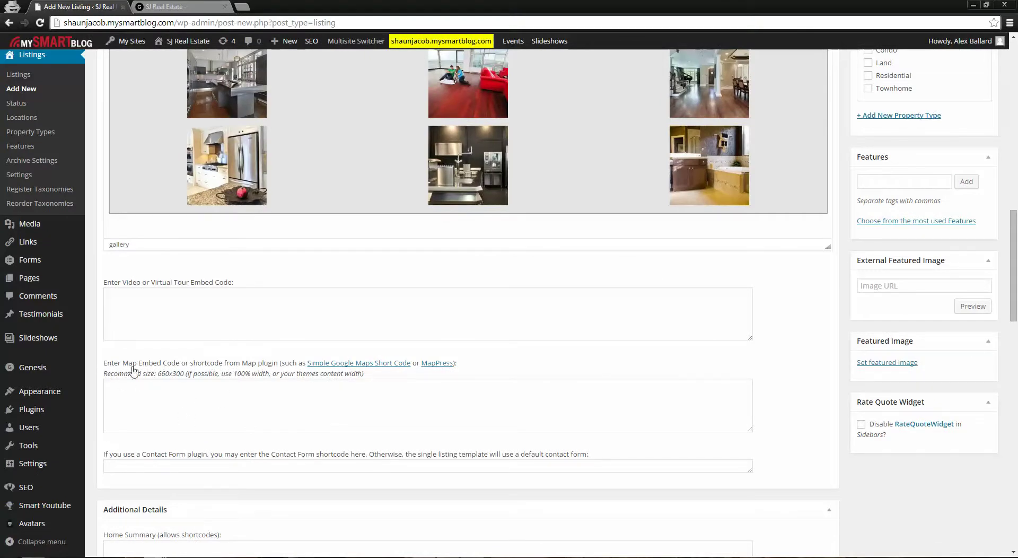
{"action": "scroll", "coordinate": [320, 401], "scroll_direction": "up", "scroll_amount": 10}
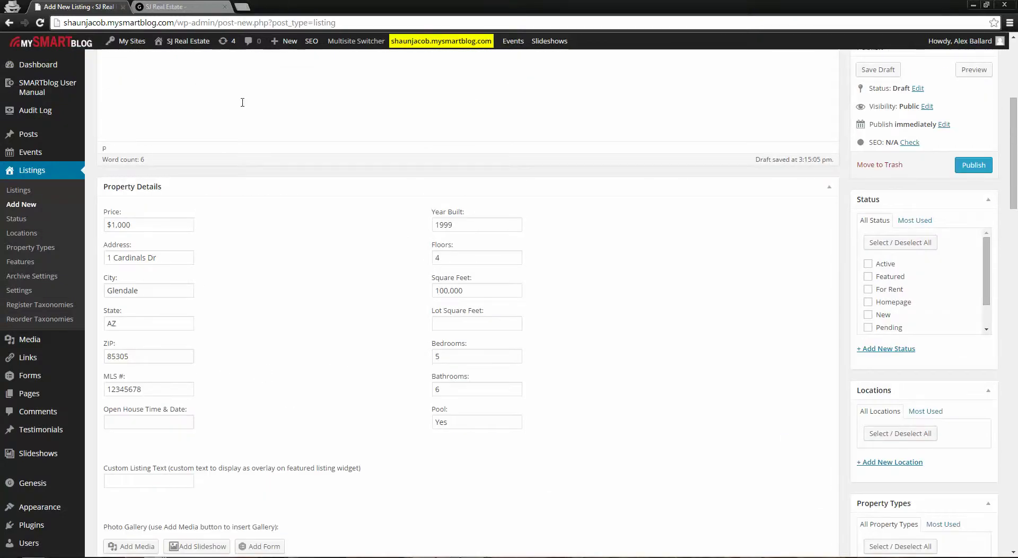
{"action": "left_click_drag", "start_coordinate": [181, 257], "coordinate": [105, 258]}
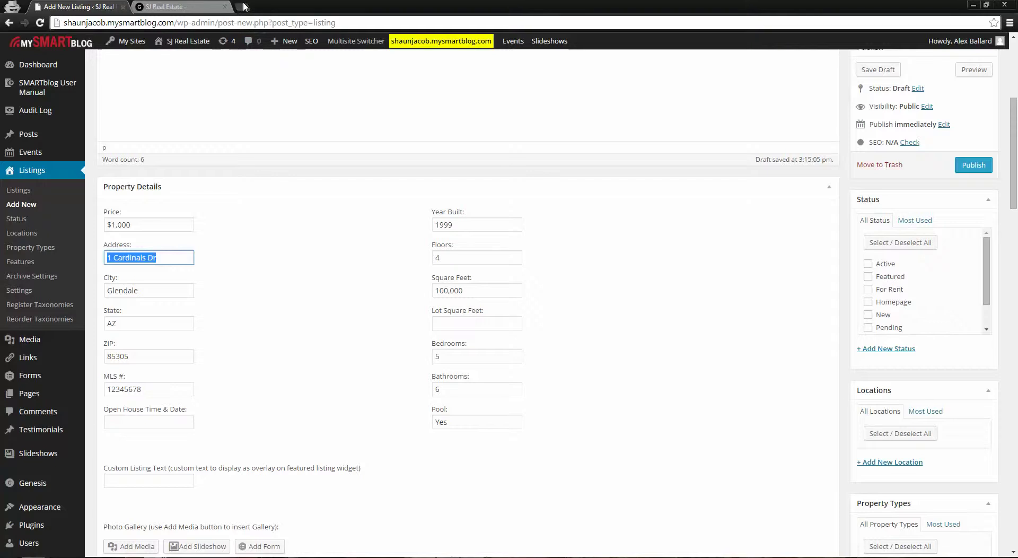
Step: In a new incognito tab, find 1 Cardinals Dr, Glendale, AZ on Google Maps
{"action": "key", "text": "ctrl+t"}
{"action": "type", "text": "google "}
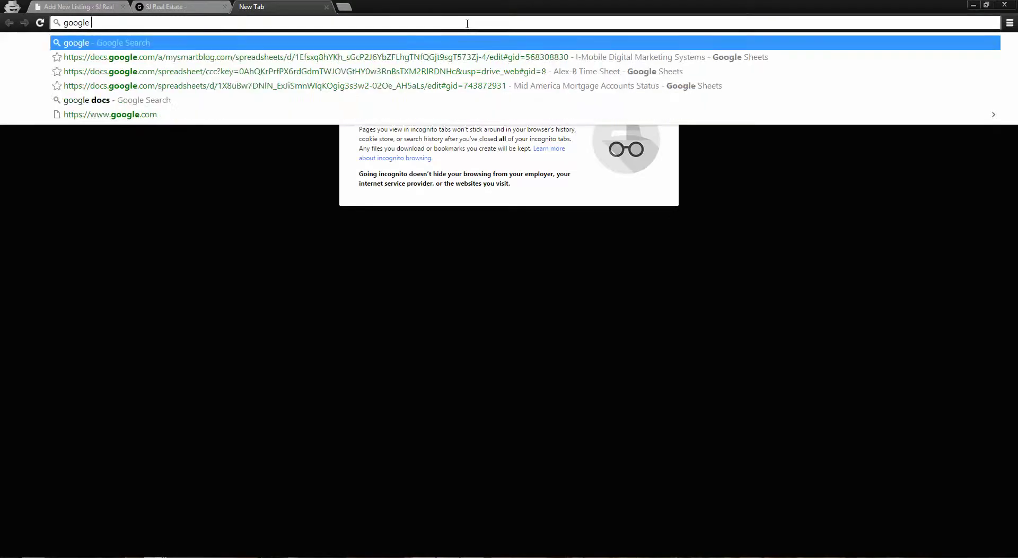
{"action": "type", "text": "paps"}
{"action": "key", "text": "Return"}
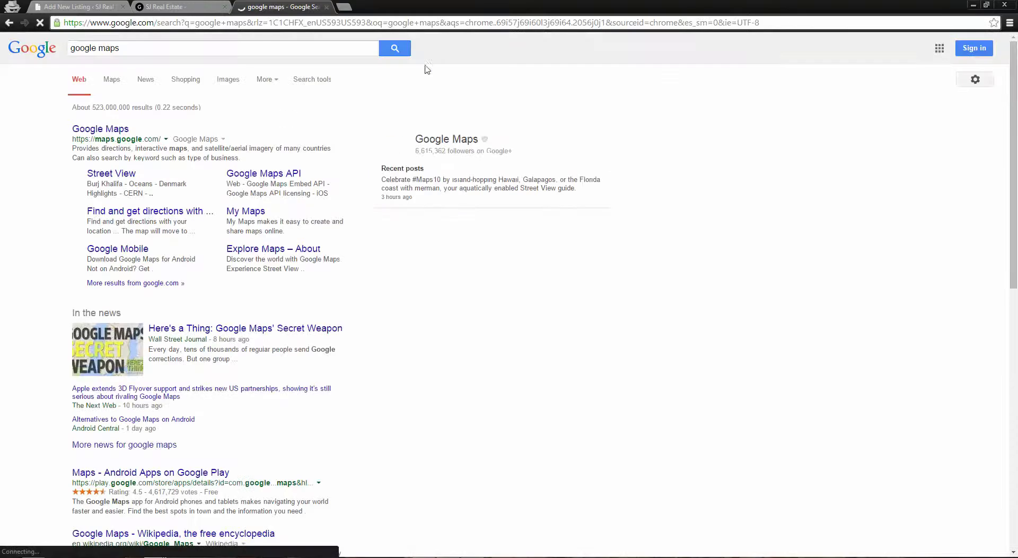
{"action": "left_click", "coordinate": [101, 130]}
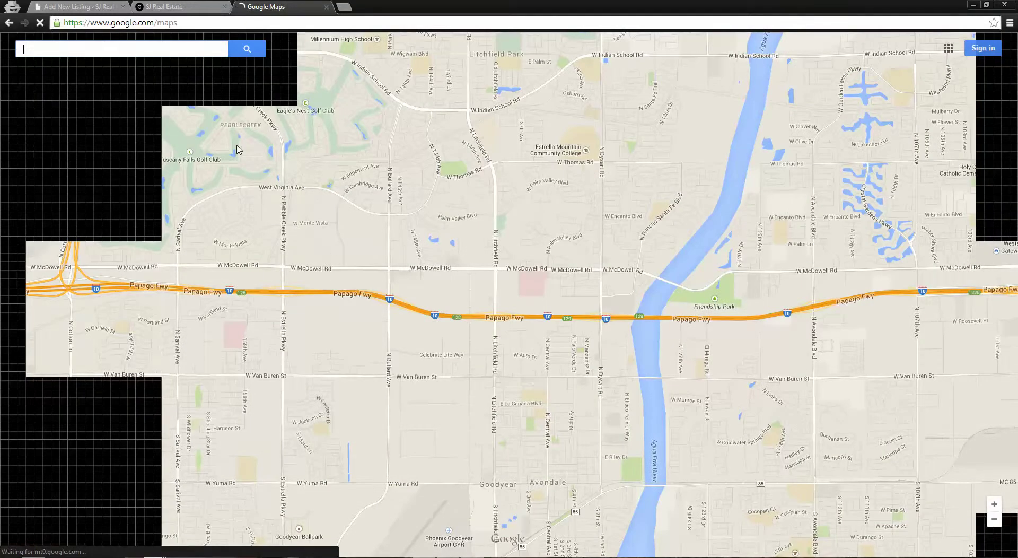
{"action": "type", "text": "1 Cardinals Dr"}
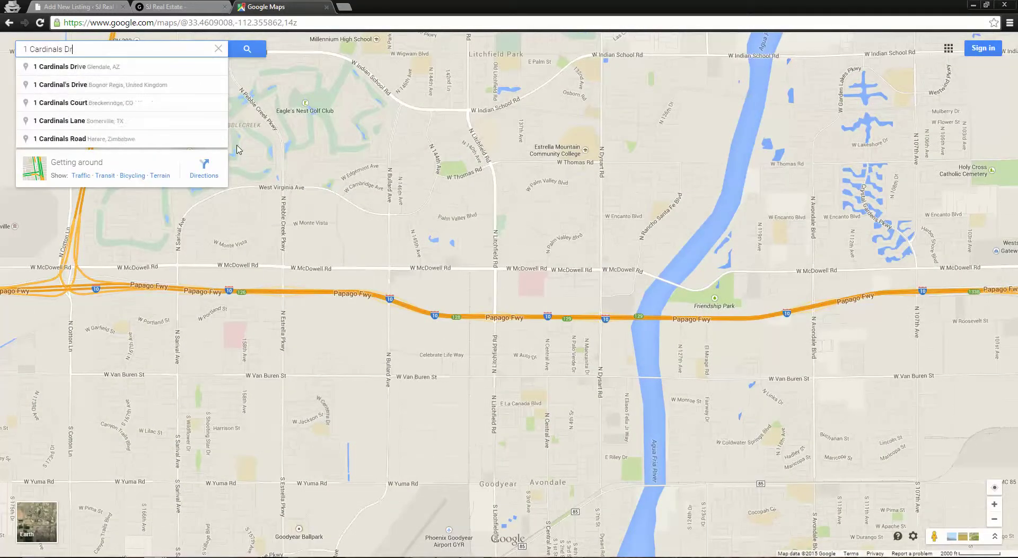
{"action": "left_click", "coordinate": [70, 68]}
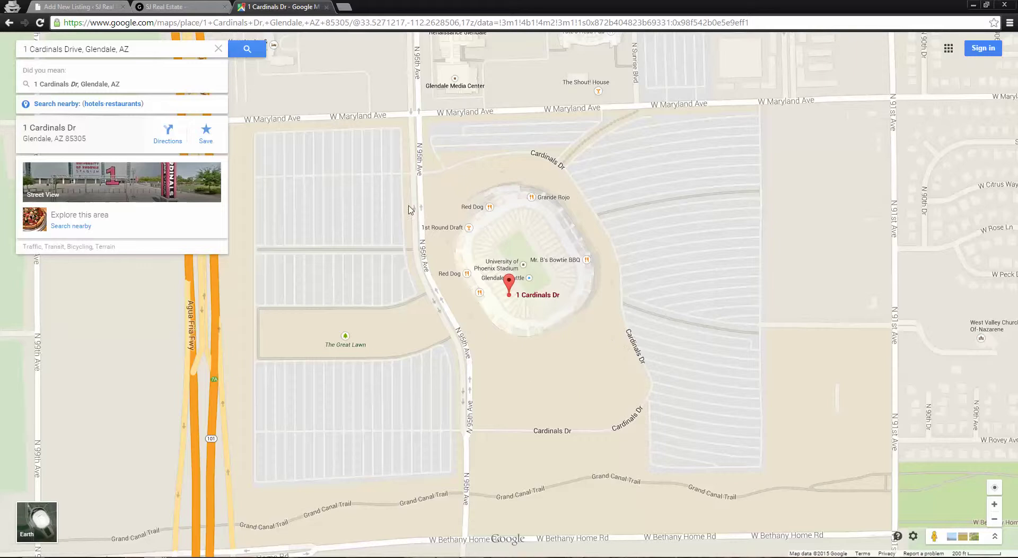
{"action": "left_click", "coordinate": [913, 537]}
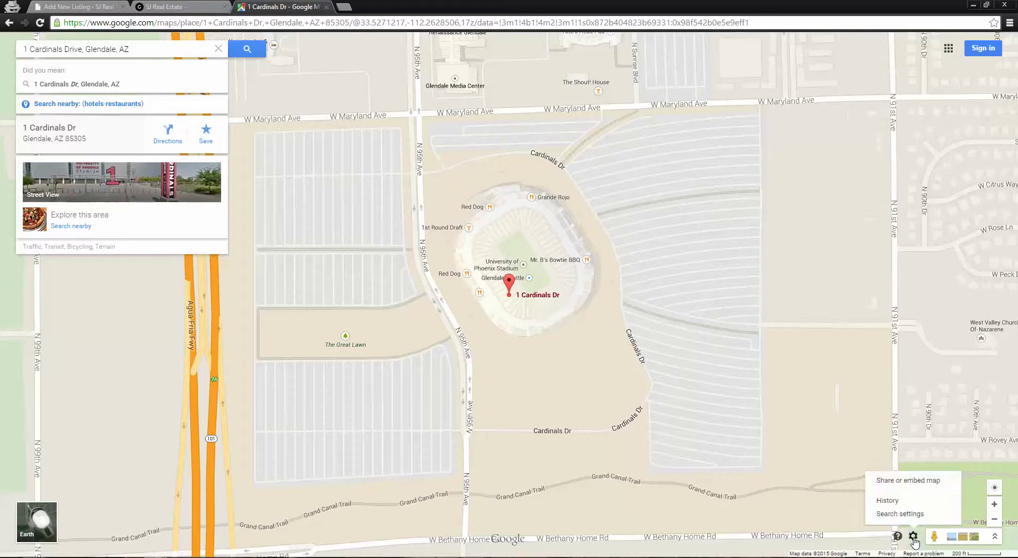
Step: Copy the 1 Cardinals Dr map's iframe embed code and return to the Add New Listing tab
{"action": "left_click", "coordinate": [907, 484]}
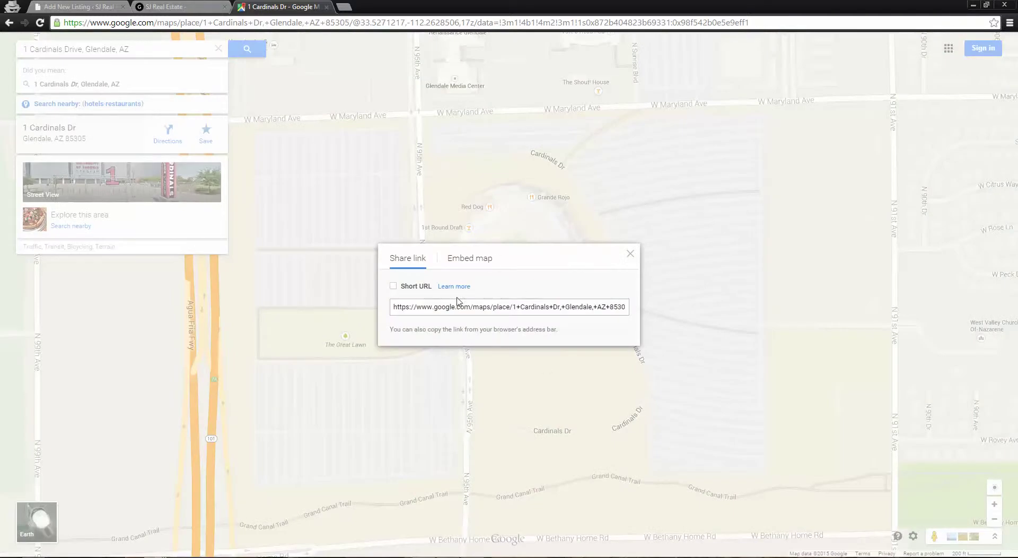
{"action": "left_click", "coordinate": [466, 263]}
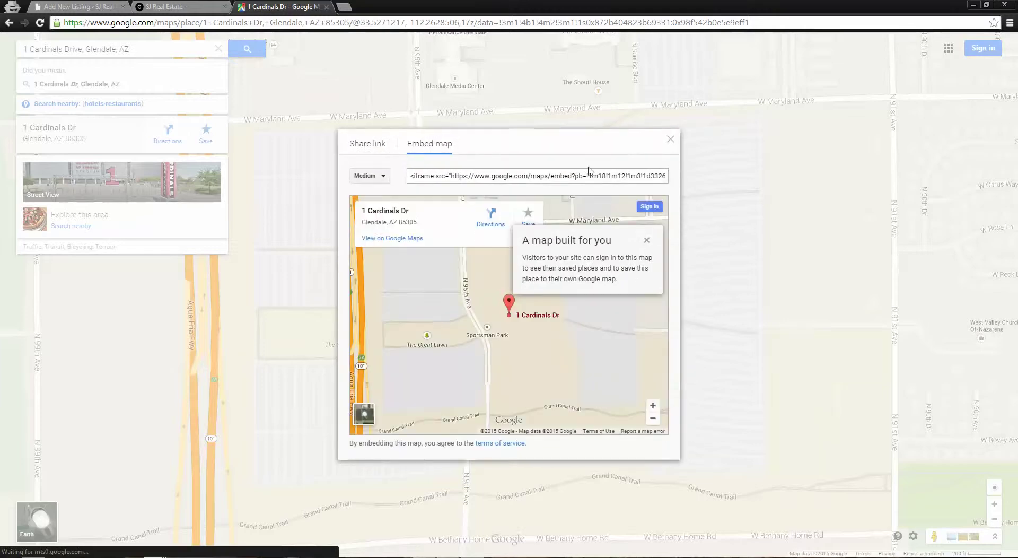
{"action": "left_click", "coordinate": [424, 175]}
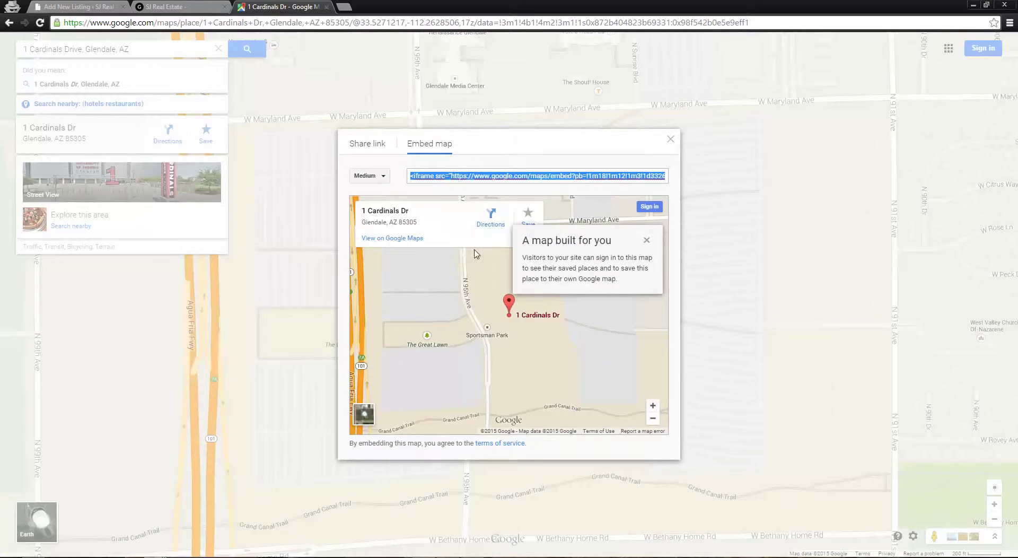
{"action": "left_click", "coordinate": [92, 4]}
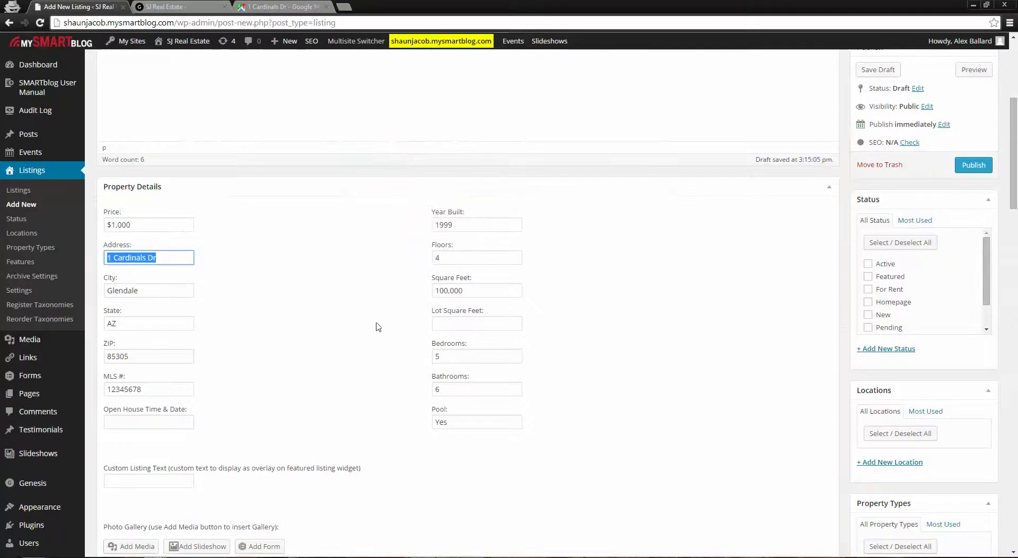
Step: Paste the copied Google Maps iframe into the listing's Map Embed Code field
{"action": "scroll", "coordinate": [382, 345], "scroll_direction": "down", "scroll_amount": 8}
{"action": "scroll", "coordinate": [389, 366], "scroll_direction": "down", "scroll_amount": 3}
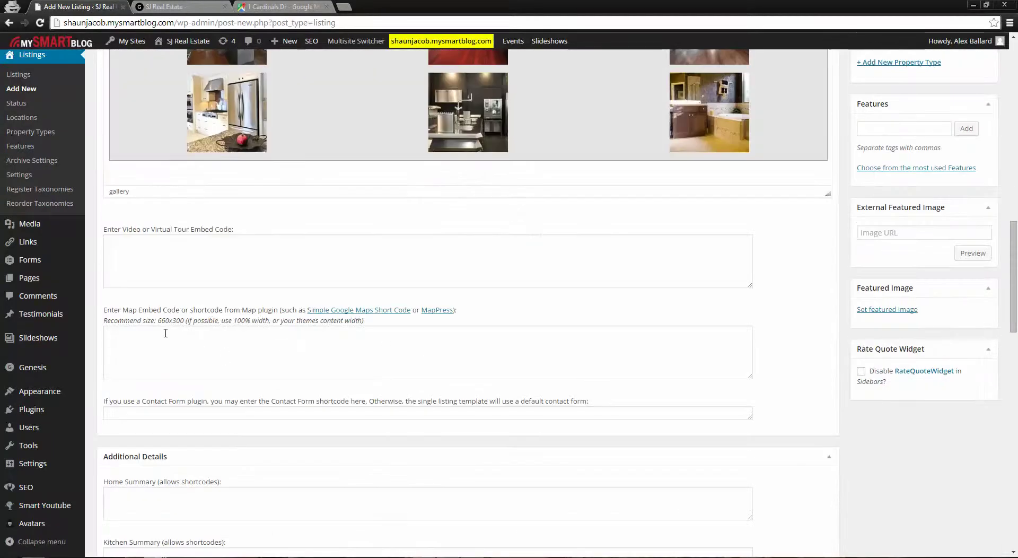
{"action": "left_click", "coordinate": [204, 360]}
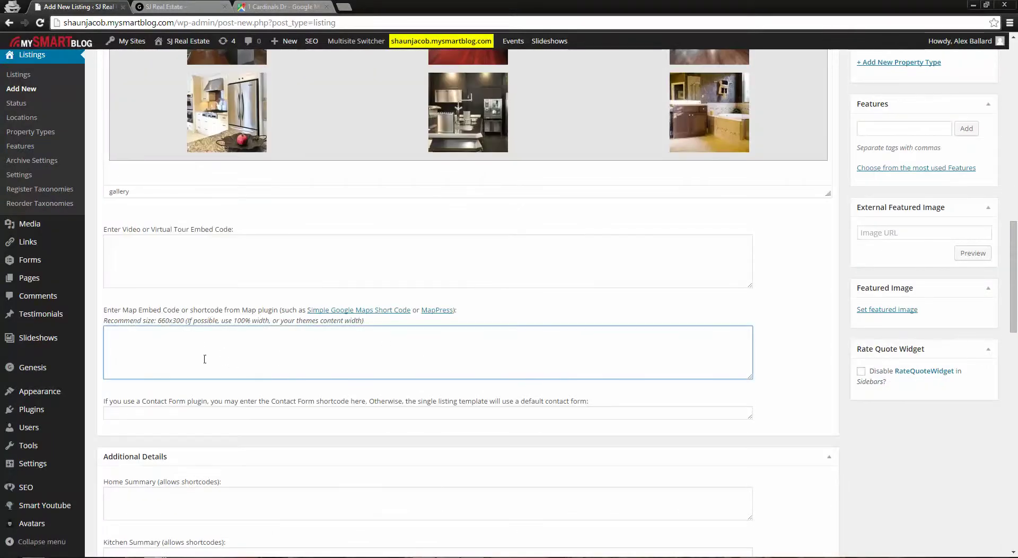
{"action": "key", "text": "ctrl+v"}
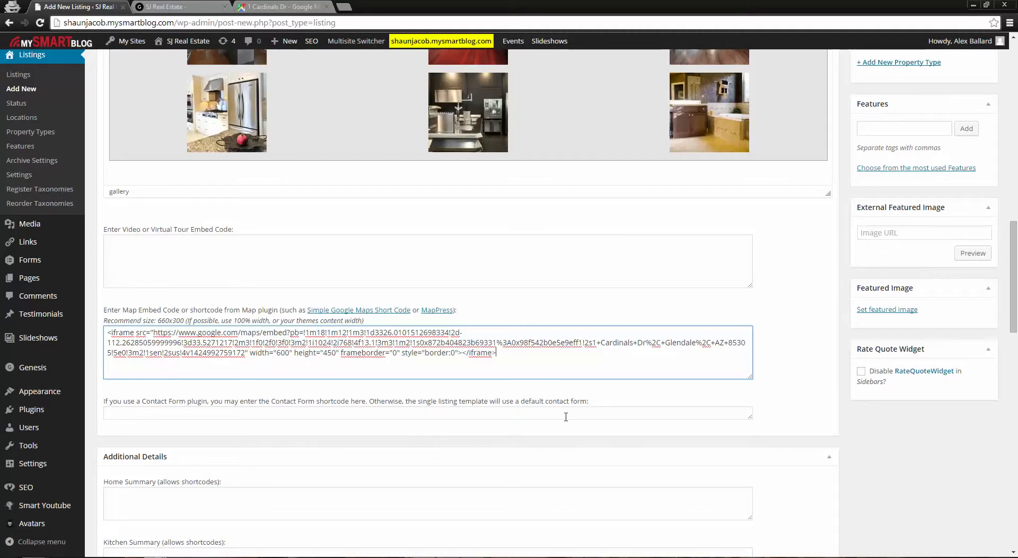
{"action": "scroll", "coordinate": [626, 424], "scroll_direction": "down", "scroll_amount": 5}
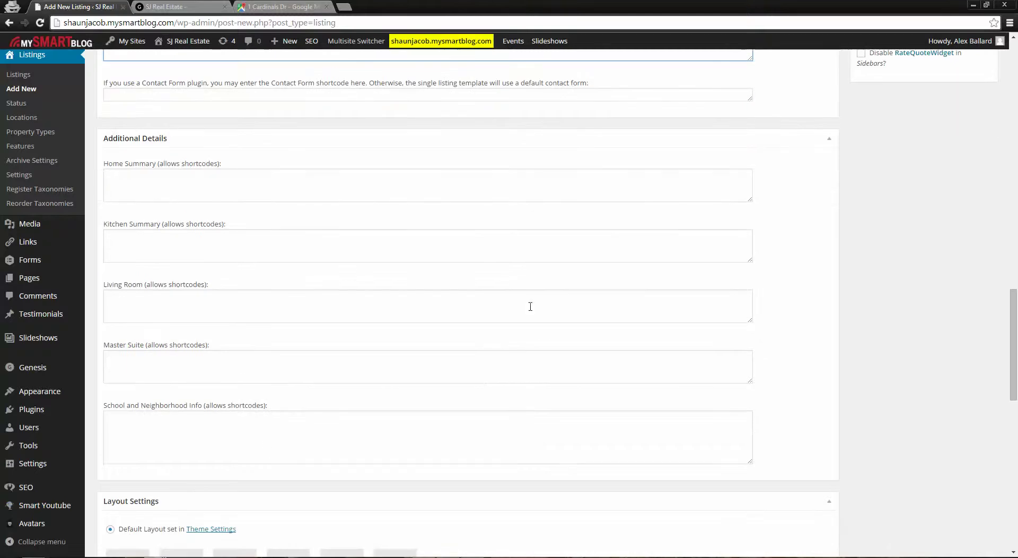
{"action": "scroll", "coordinate": [893, 425], "scroll_direction": "up", "scroll_amount": 8}
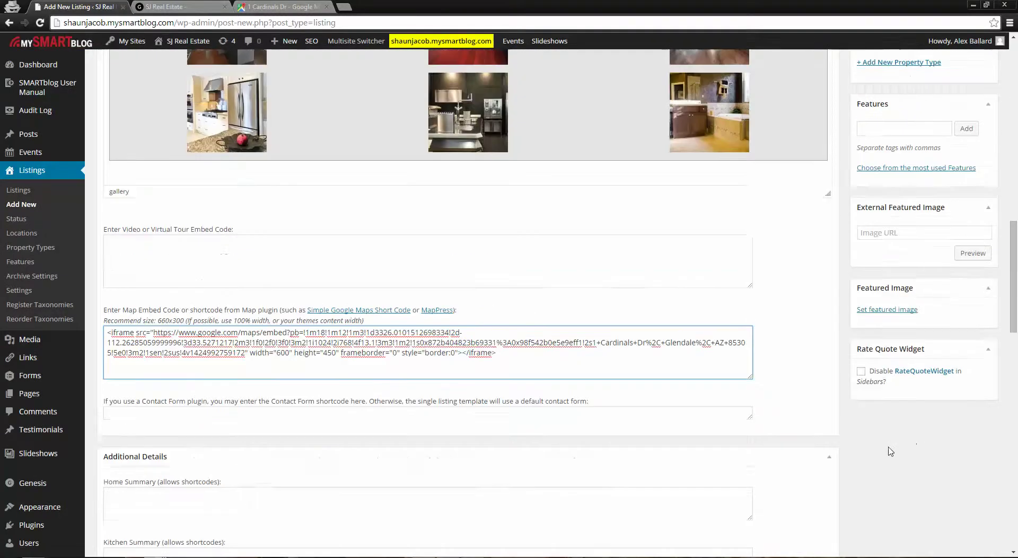
{"action": "scroll", "coordinate": [880, 456], "scroll_direction": "down", "scroll_amount": 3}
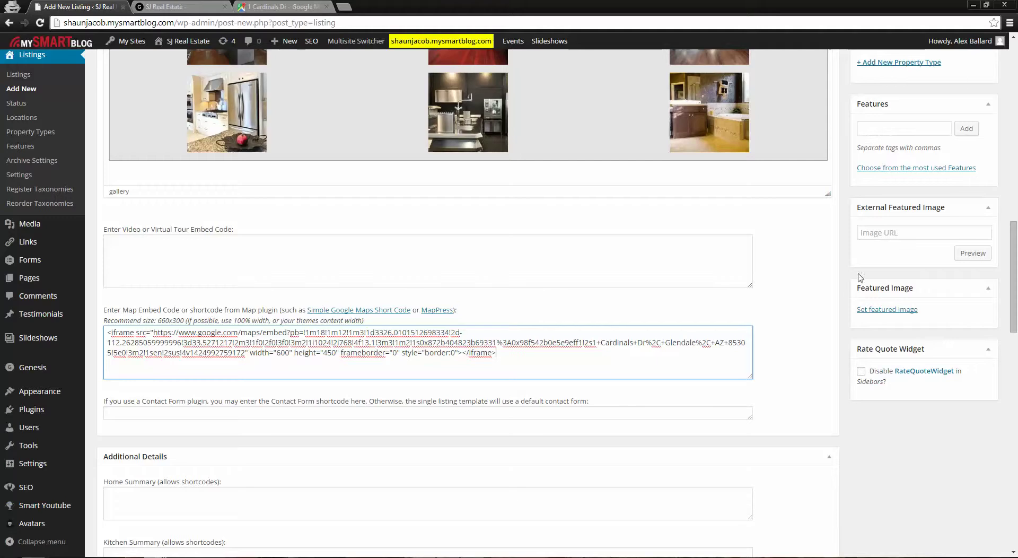
{"action": "scroll", "coordinate": [918, 291], "scroll_direction": "up", "scroll_amount": 4}
{"action": "scroll", "coordinate": [923, 341], "scroll_direction": "down", "scroll_amount": 3}
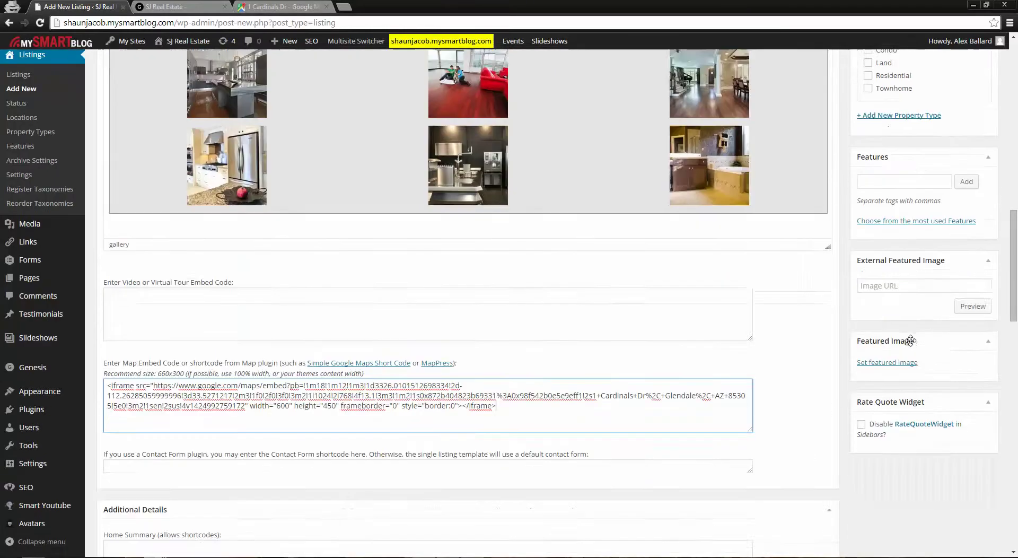
Step: Set the pool-house photo from the Media Library as the 1 Cardinals Dr featured image
{"action": "left_click", "coordinate": [880, 365]}
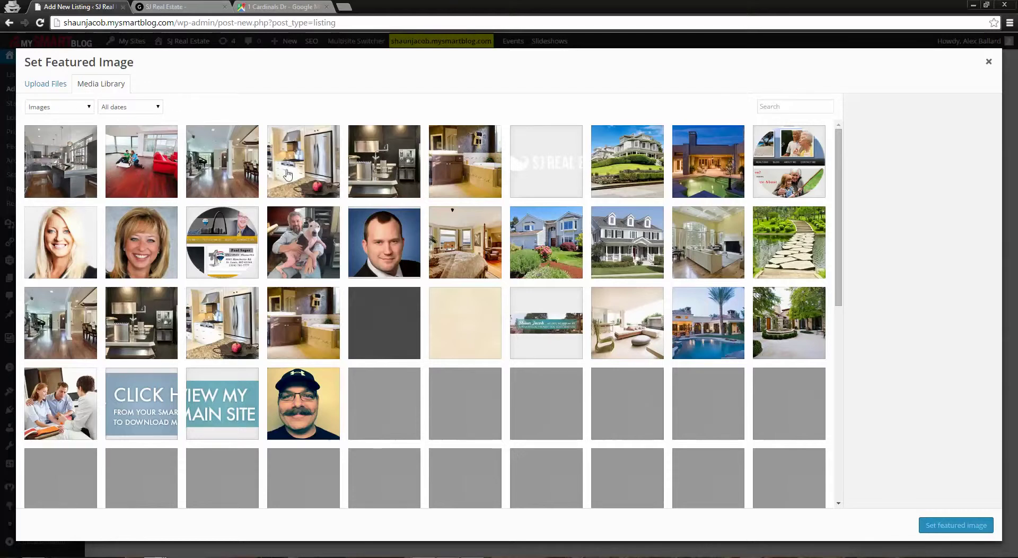
{"action": "left_click", "coordinate": [46, 85]}
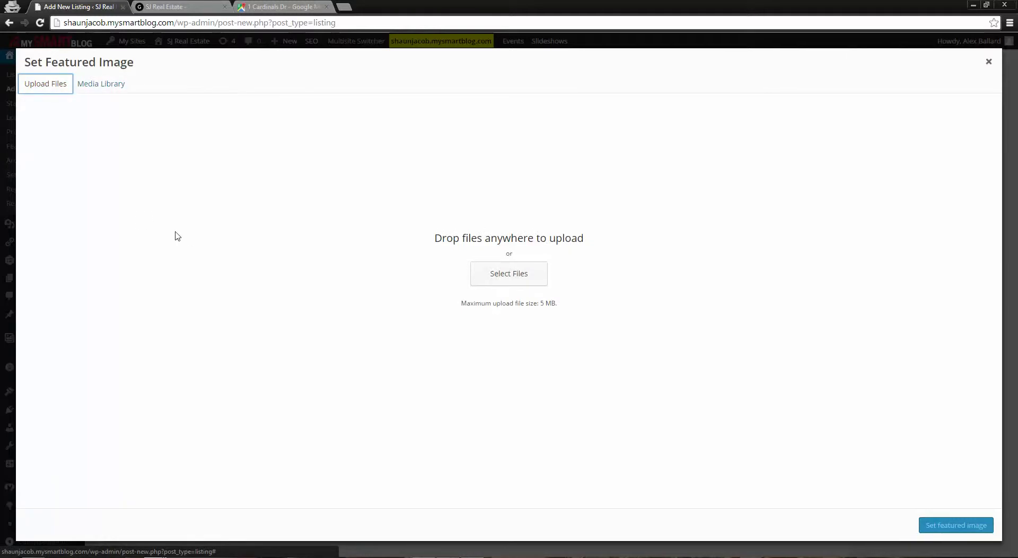
{"action": "left_click", "coordinate": [108, 85]}
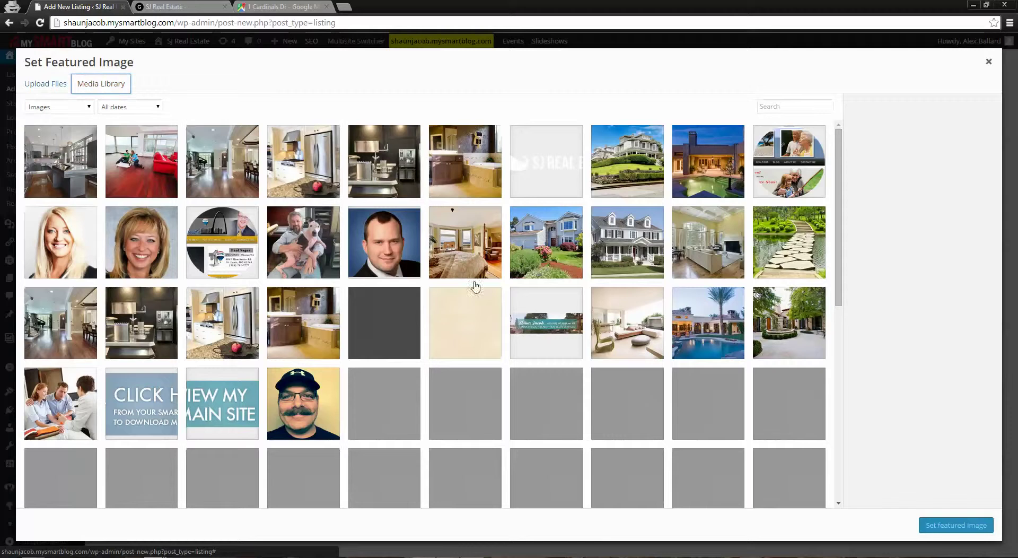
{"action": "left_click", "coordinate": [708, 324]}
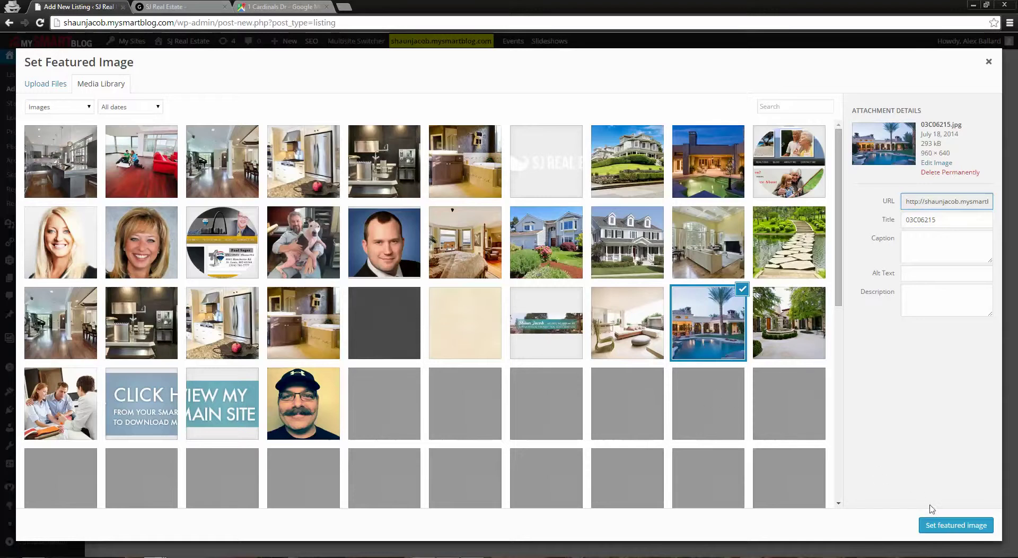
{"action": "left_click", "coordinate": [948, 530]}
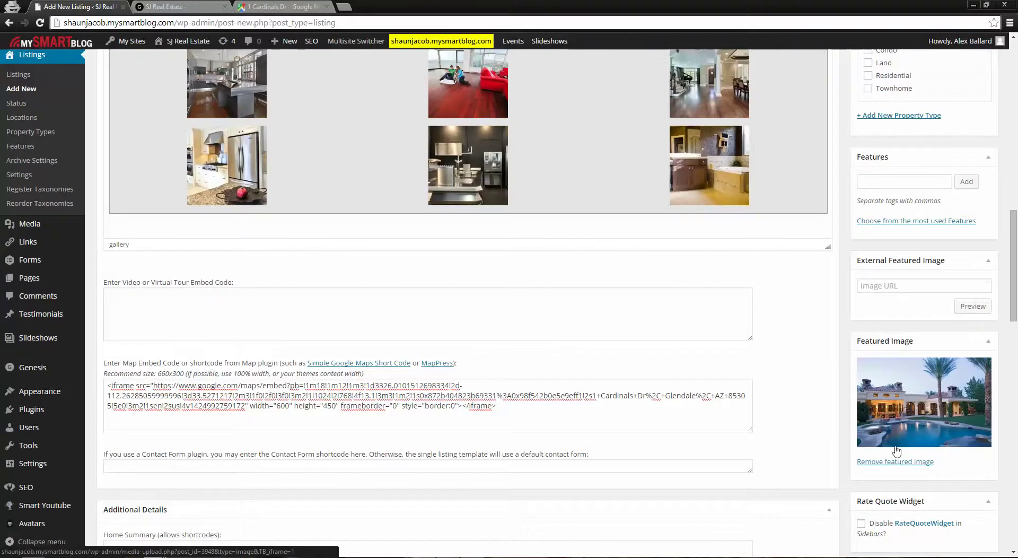
{"action": "scroll", "coordinate": [890, 448], "scroll_direction": "up", "scroll_amount": 3}
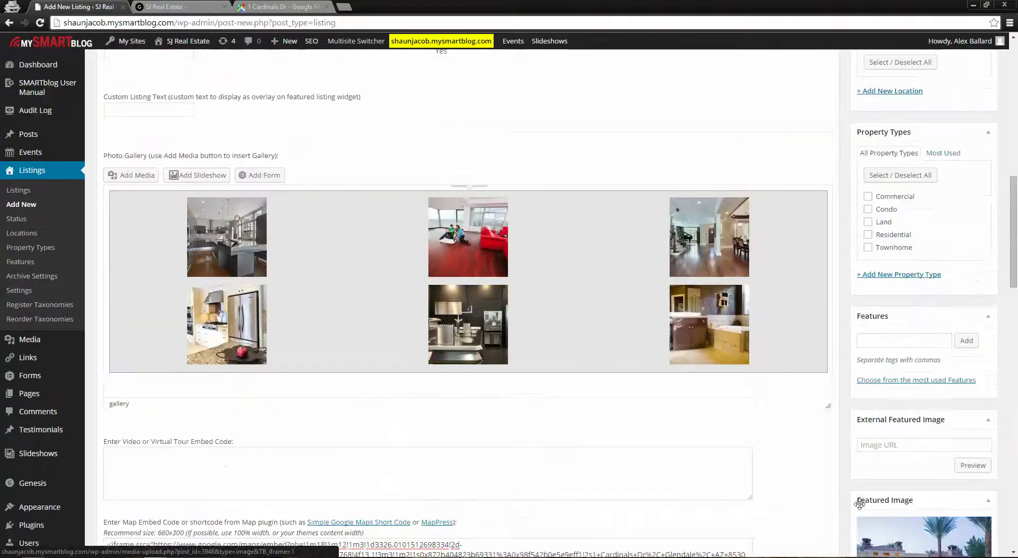
Step: Add Pool and Garage as feature tags on the listing
{"action": "scroll", "coordinate": [860, 504], "scroll_direction": "up", "scroll_amount": 1}
{"action": "left_click", "coordinate": [905, 394]}
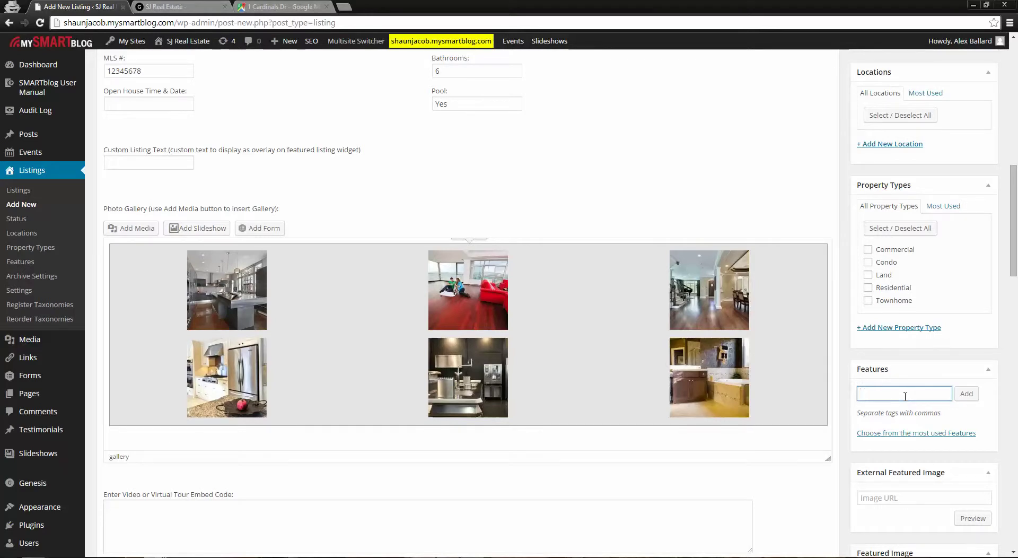
{"action": "type", "text": "Pool"}
{"action": "left_click", "coordinate": [964, 394]}
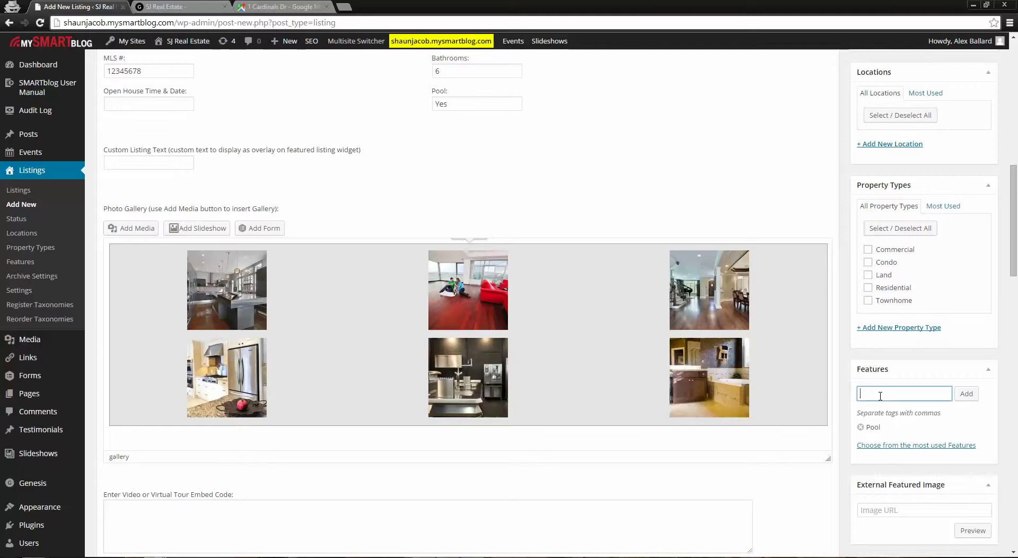
{"action": "type", "text": "arage"}
{"action": "left_click", "coordinate": [964, 394]}
Step: Tick Commercial as the listing's property type
{"action": "scroll", "coordinate": [925, 445], "scroll_direction": "up", "scroll_amount": 2}
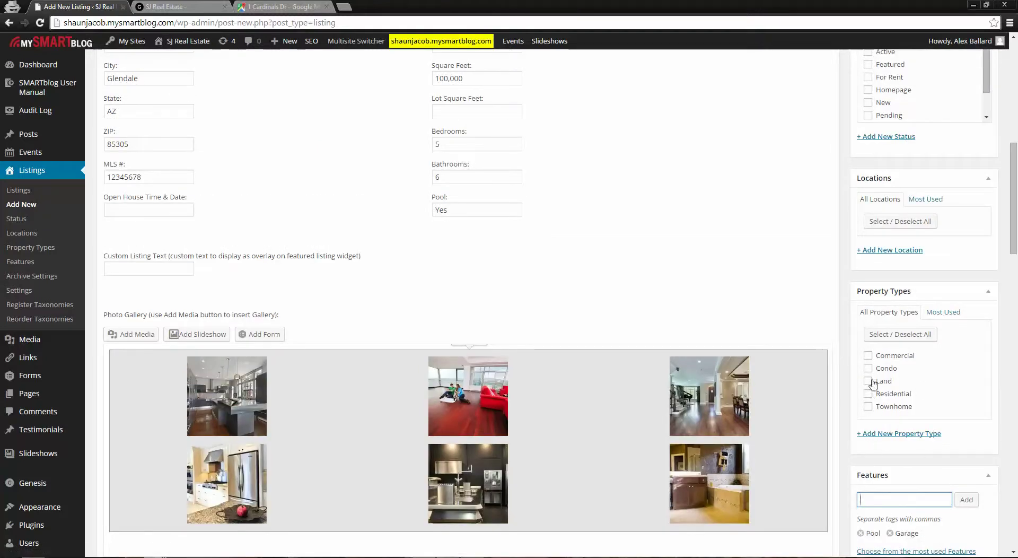
{"action": "left_click", "coordinate": [868, 355]}
{"action": "scroll", "coordinate": [923, 403], "scroll_direction": "up", "scroll_amount": 1}
{"action": "scroll", "coordinate": [926, 419], "scroll_direction": "up", "scroll_amount": 6}
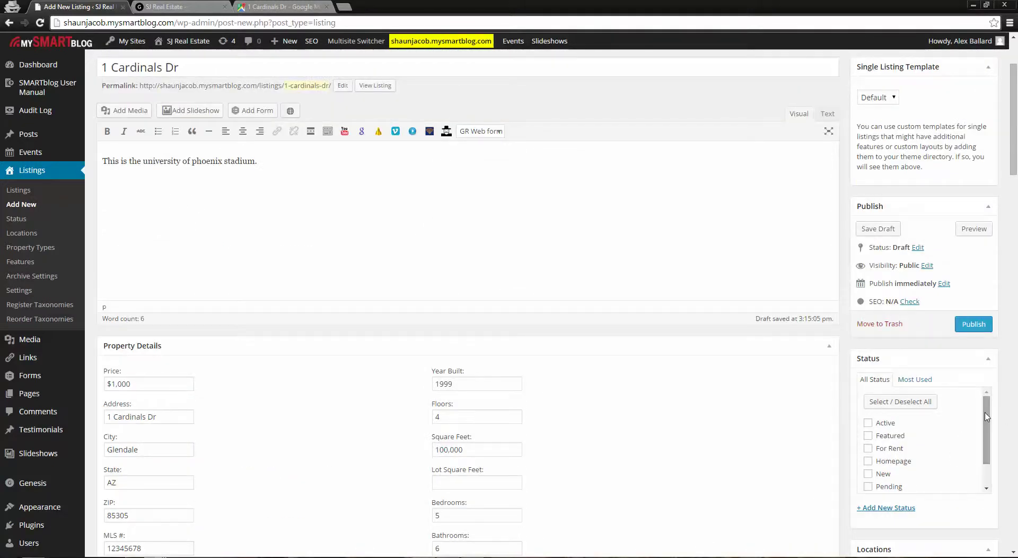
Step: Set the 1 Cardinals Dr listing's status to Pending
{"action": "left_click_drag", "start_coordinate": [987, 416], "coordinate": [988, 436]}
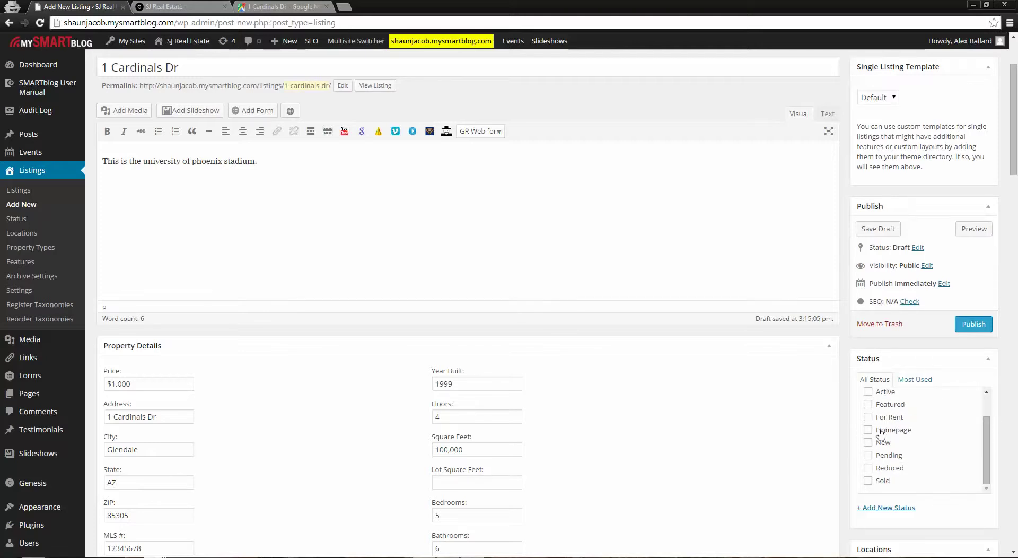
{"action": "mouse_move", "coordinate": [988, 441]}
{"action": "left_mouse_down"}
{"action": "mouse_move", "coordinate": [989, 421]}
{"action": "mouse_move", "coordinate": [989, 446]}
{"action": "left_mouse_up"}
{"action": "left_click", "coordinate": [869, 455]}
Step: Publish the 1 Cardinals Dr listing and bring up the live SJ Real Estate site
{"action": "scroll", "coordinate": [702, 518], "scroll_direction": "up", "scroll_amount": 1}
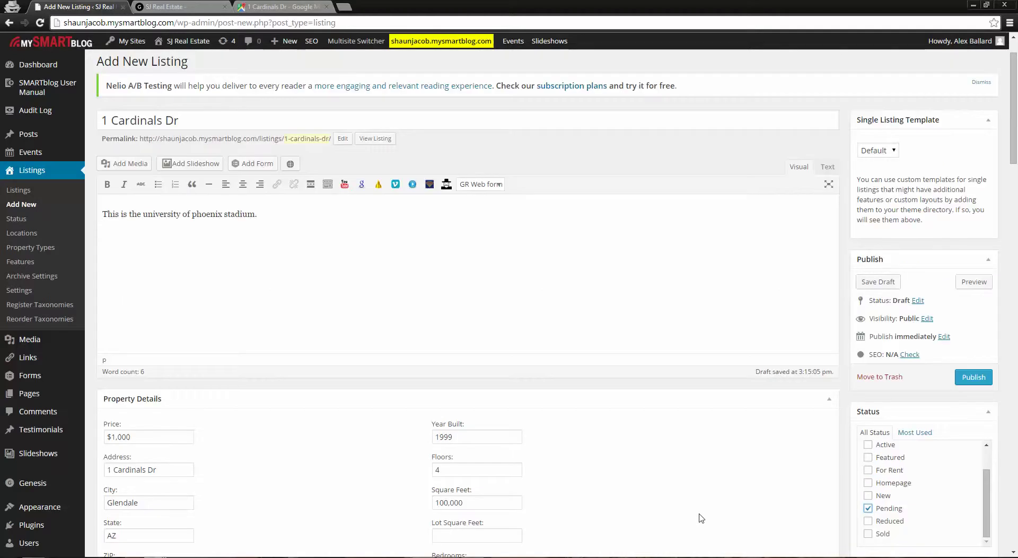
{"action": "scroll", "coordinate": [714, 501], "scroll_direction": "down", "scroll_amount": 2}
{"action": "scroll", "coordinate": [713, 503], "scroll_direction": "up", "scroll_amount": 2}
{"action": "left_click", "coordinate": [974, 378]}
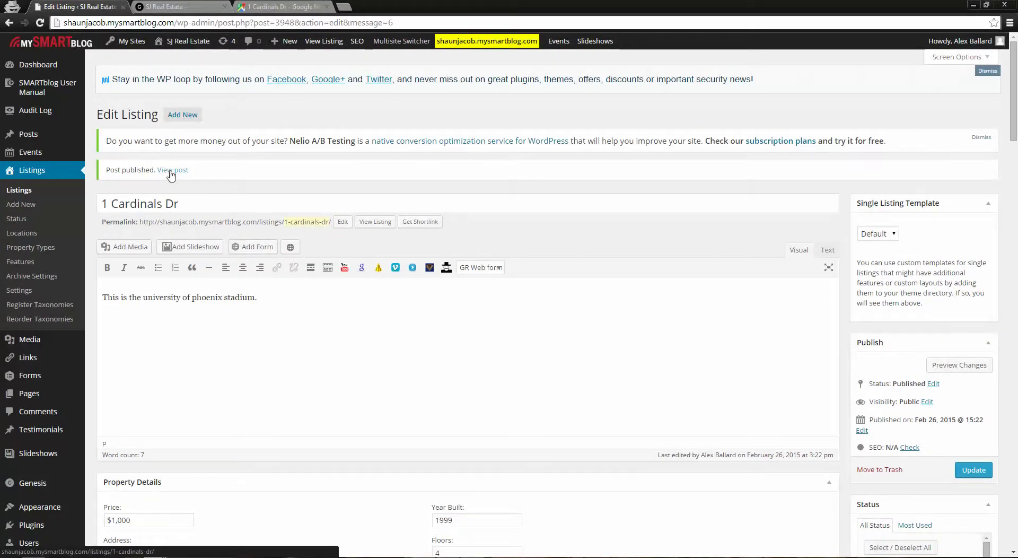
{"action": "left_click", "coordinate": [172, 5]}
Step: Reload the SJ Real Estate homepage and open 1 Cardinals Dr, showing its Pending photo and $1,000 Commercial details
{"action": "scroll", "coordinate": [360, 264], "scroll_direction": "up", "scroll_amount": 4}
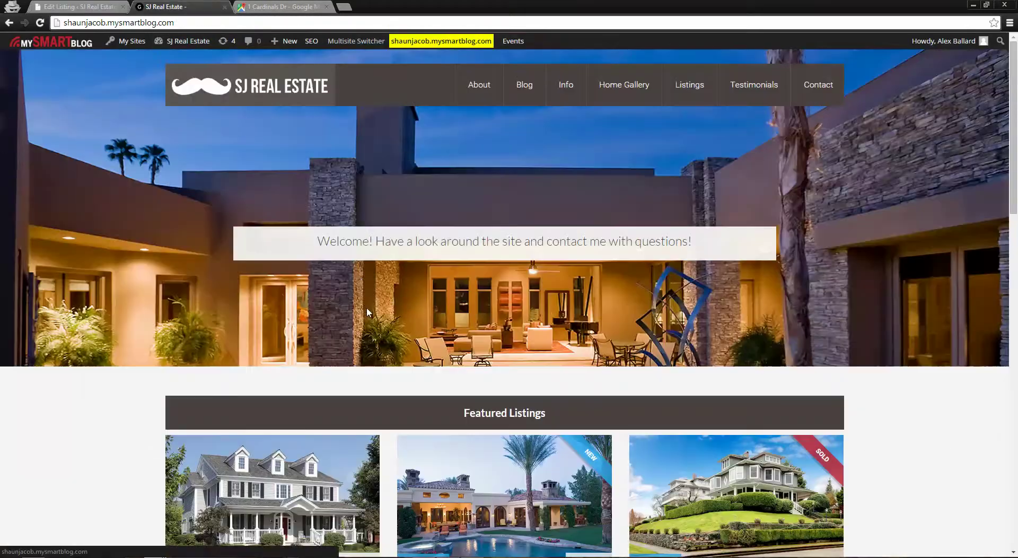
{"action": "left_click", "coordinate": [292, 102]}
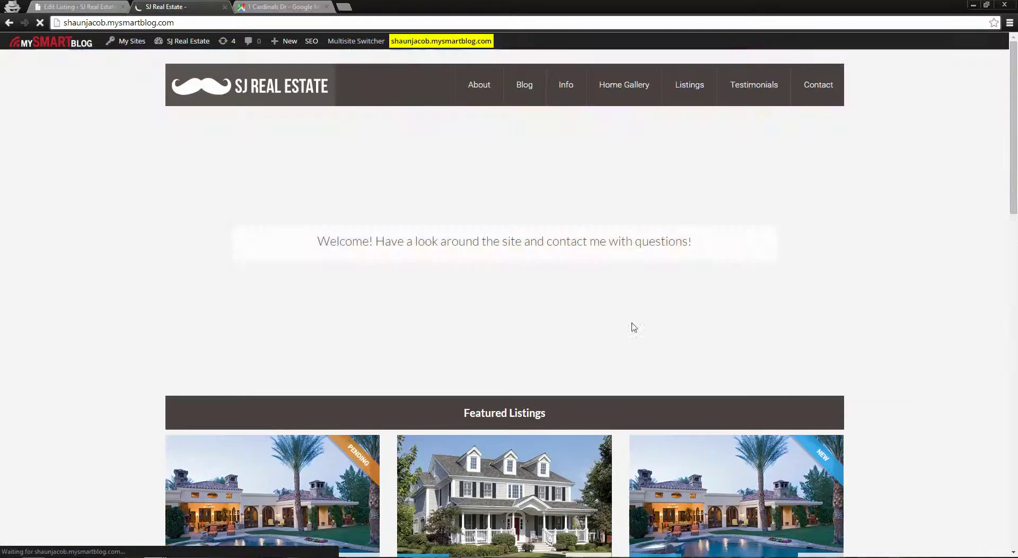
{"action": "scroll", "coordinate": [479, 507], "scroll_direction": "down", "scroll_amount": 2}
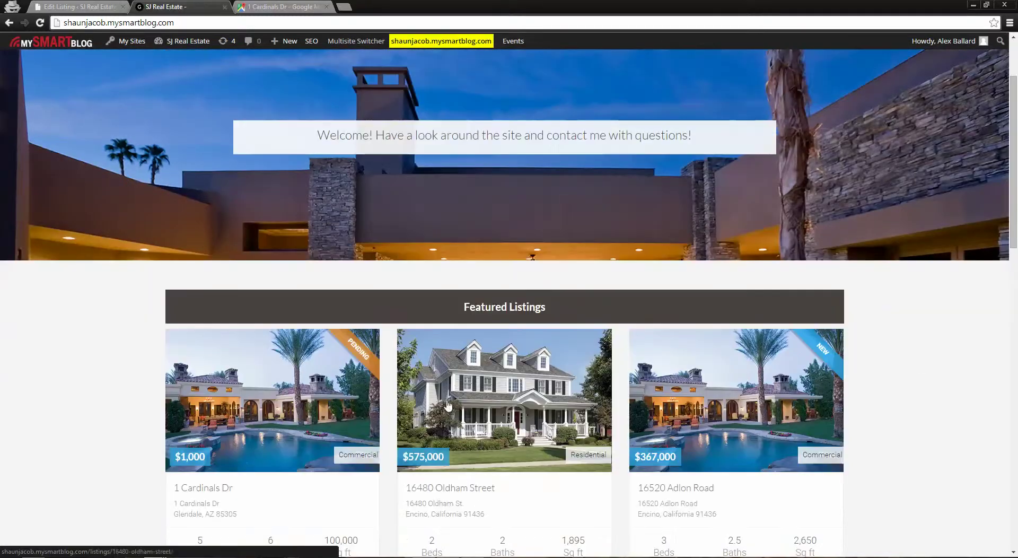
{"action": "scroll", "coordinate": [468, 418], "scroll_direction": "down", "scroll_amount": 2}
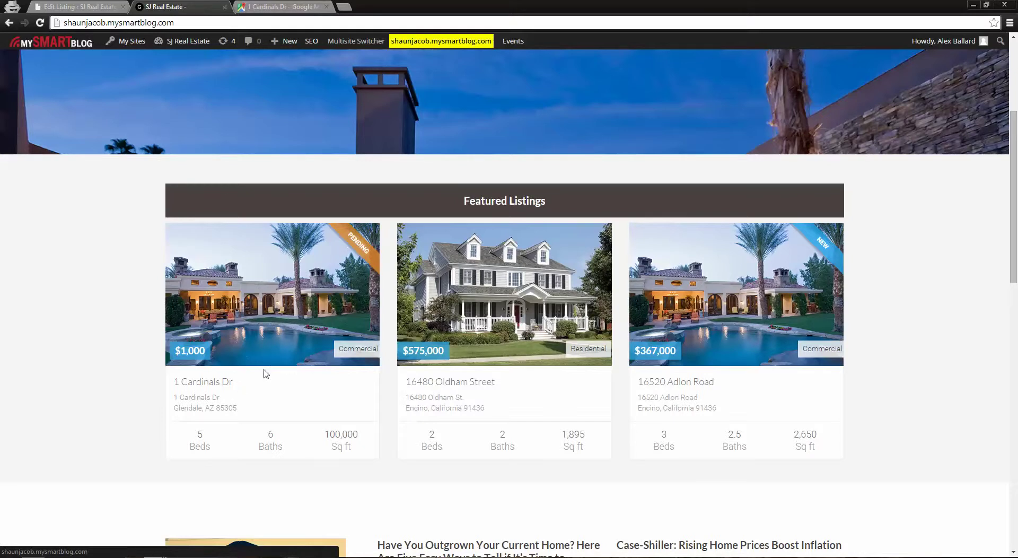
{"action": "left_click", "coordinate": [262, 305]}
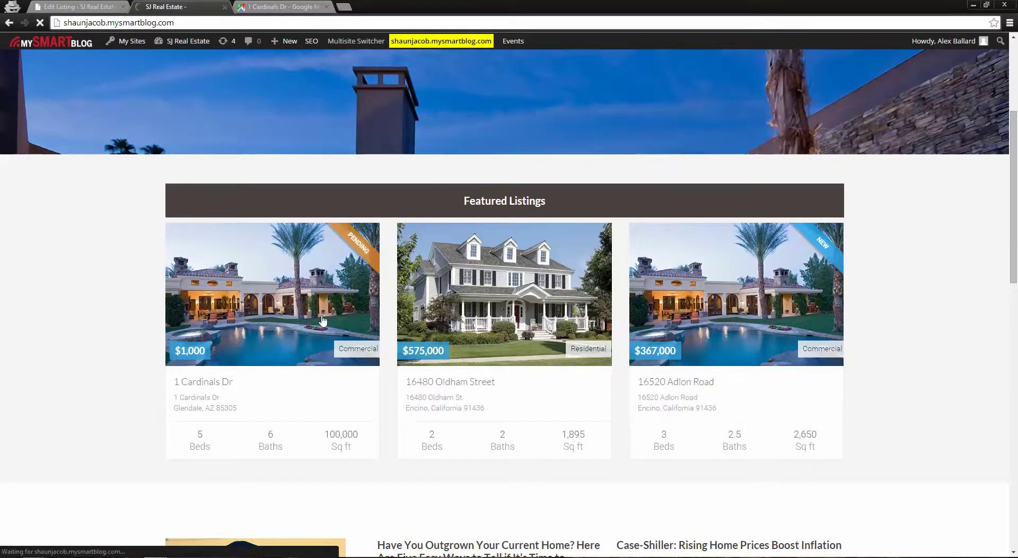
{"action": "scroll", "coordinate": [467, 407], "scroll_direction": "down", "scroll_amount": 2}
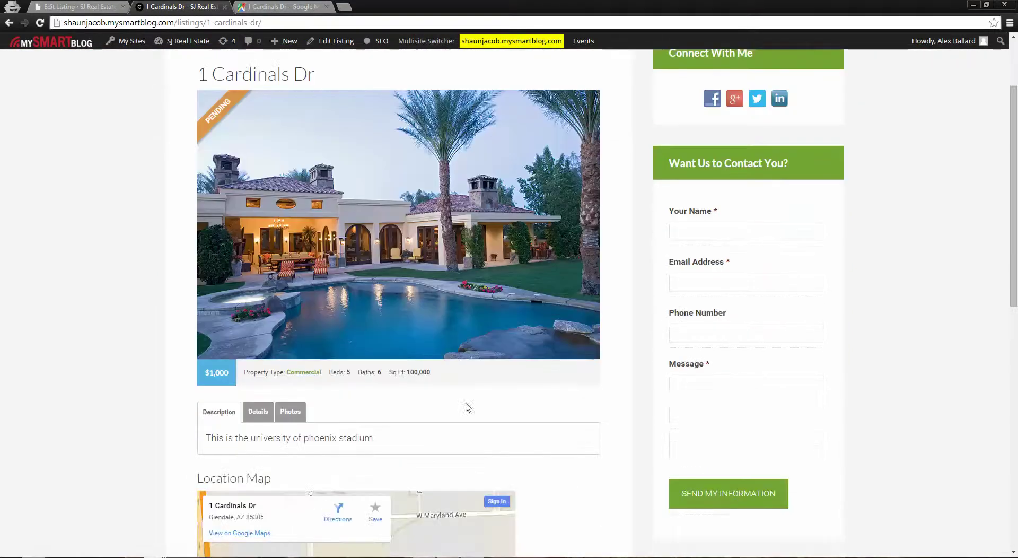
Step: Show the 1 Cardinals Dr property details and scroll through them
{"action": "scroll", "coordinate": [466, 408], "scroll_direction": "down", "scroll_amount": 2}
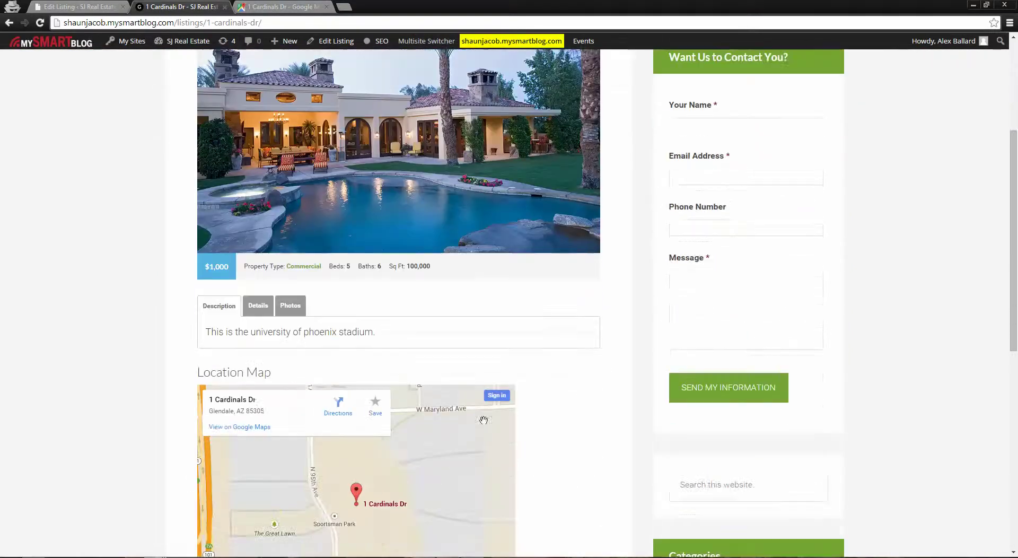
{"action": "left_click", "coordinate": [266, 306]}
{"action": "scroll", "coordinate": [436, 322], "scroll_direction": "down", "scroll_amount": 1}
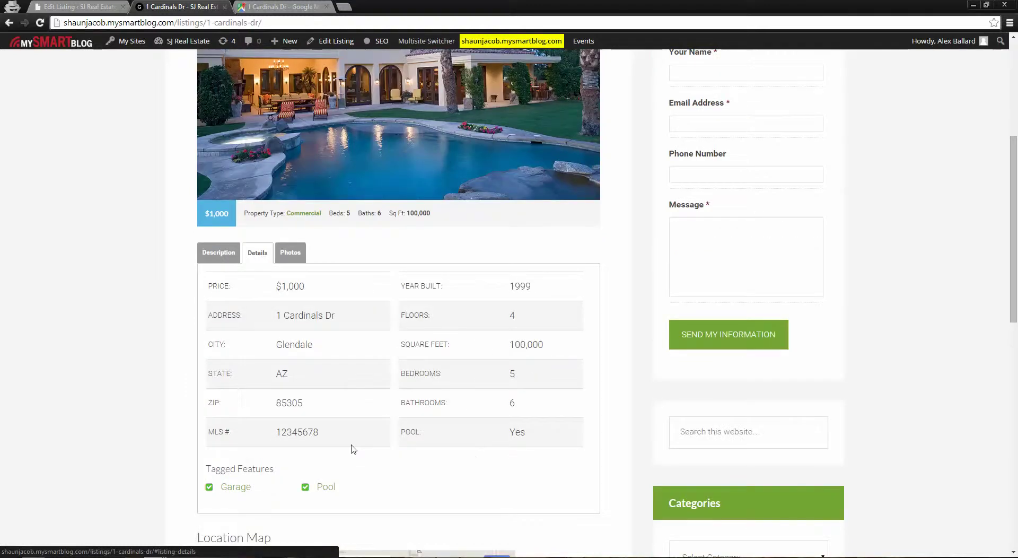
{"action": "scroll", "coordinate": [293, 388], "scroll_direction": "down", "scroll_amount": 2}
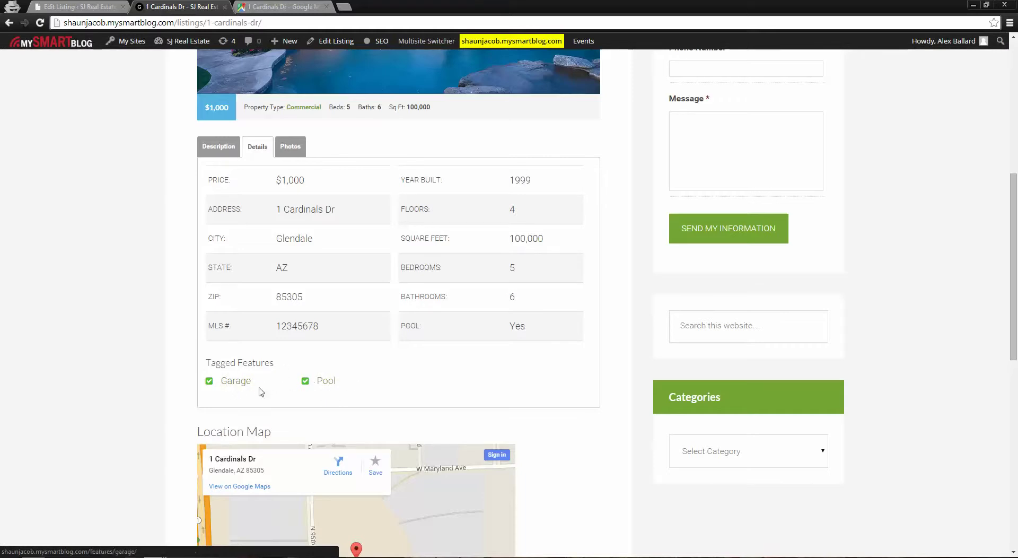
{"action": "scroll", "coordinate": [302, 234], "scroll_direction": "up", "scroll_amount": 1}
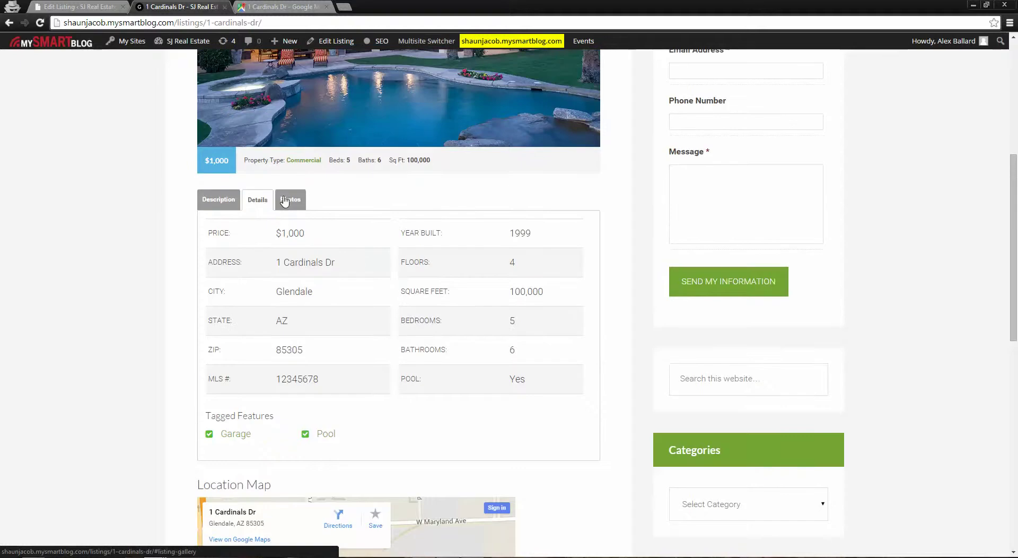
Step: Browse the listing's photo gallery, map and inquiry form, then return to the homepage
{"action": "left_click", "coordinate": [290, 200]}
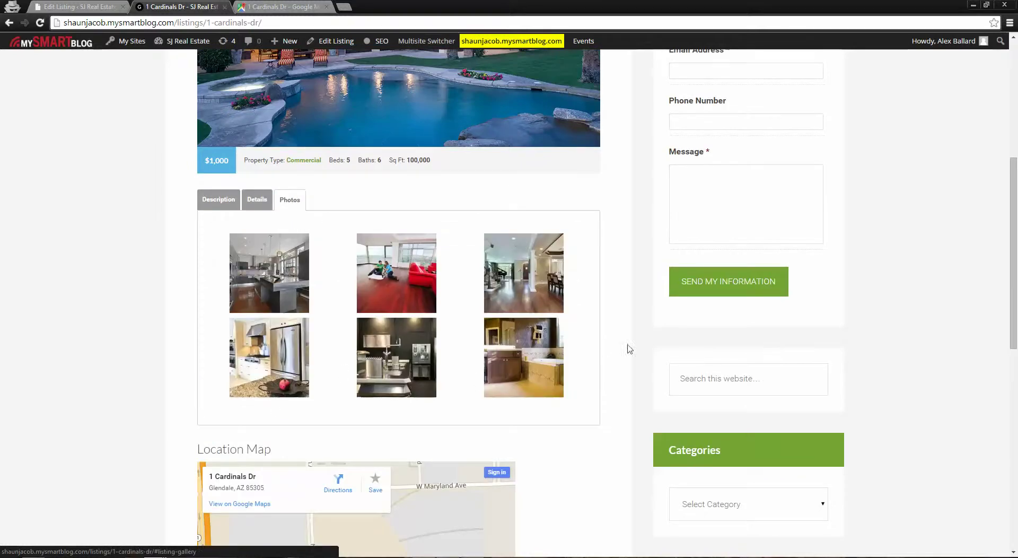
{"action": "scroll", "coordinate": [618, 366], "scroll_direction": "down", "scroll_amount": 5}
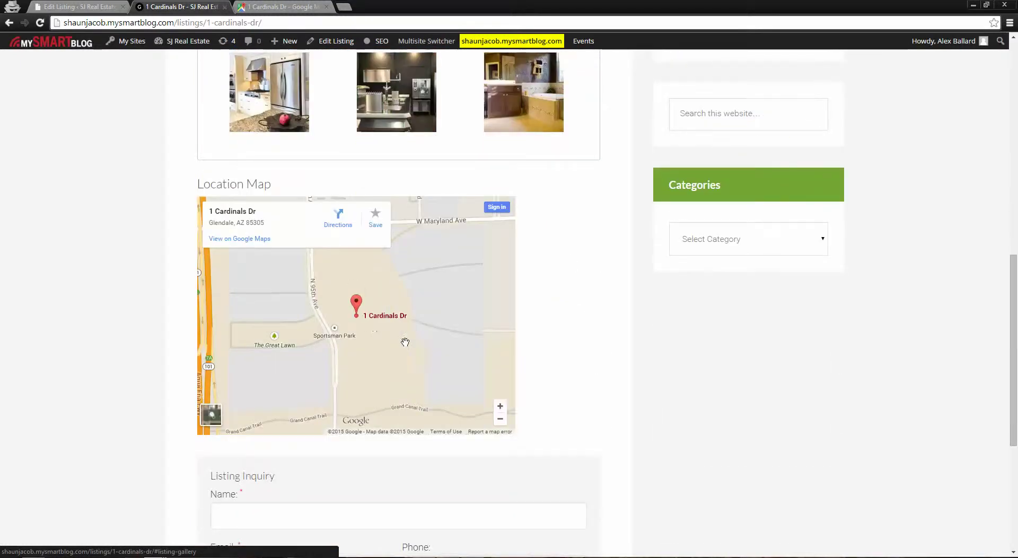
{"action": "scroll", "coordinate": [586, 434], "scroll_direction": "down", "scroll_amount": 5}
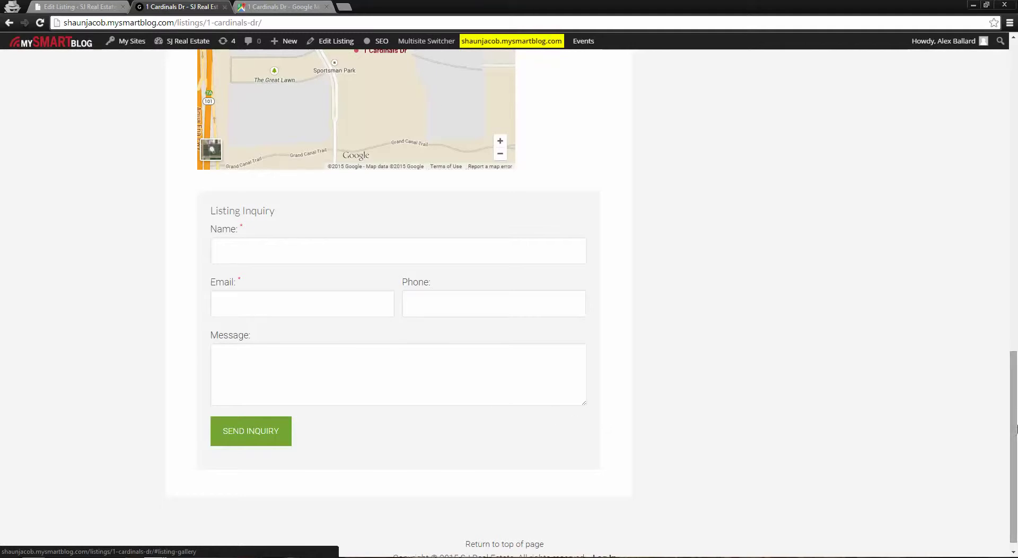
{"action": "left_click_drag", "start_coordinate": [1014, 397], "coordinate": [1004, 106]}
{"action": "left_click", "coordinate": [312, 101]}
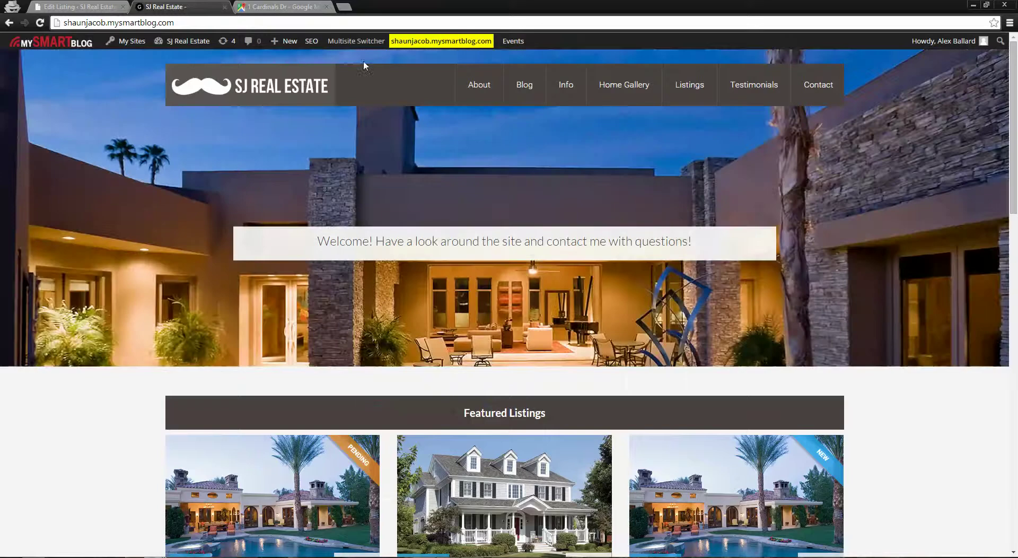
Step: Move the 1 Cardinals Dr listing to the Trash from the admin Listings page
{"action": "left_click", "coordinate": [80, 7]}
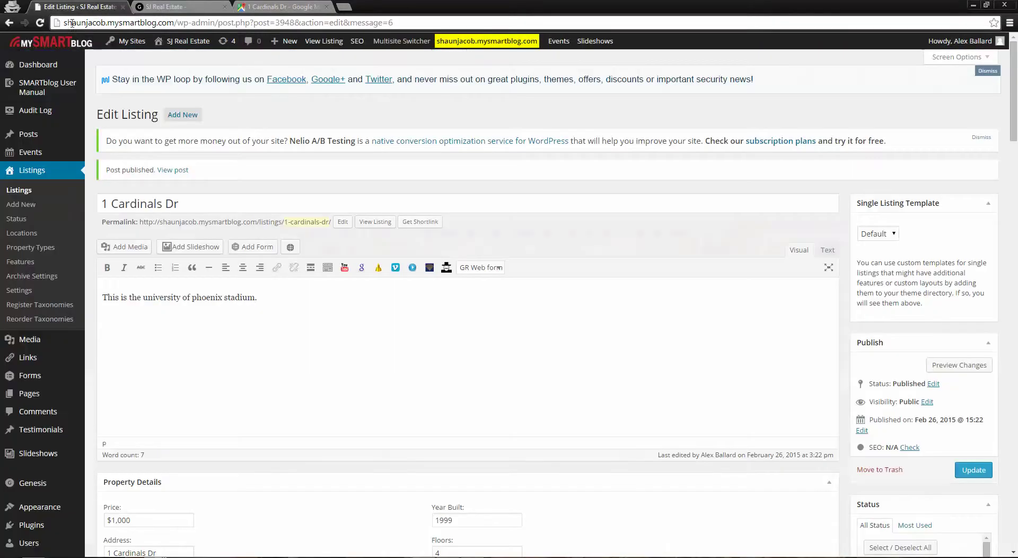
{"action": "left_click", "coordinate": [24, 192]}
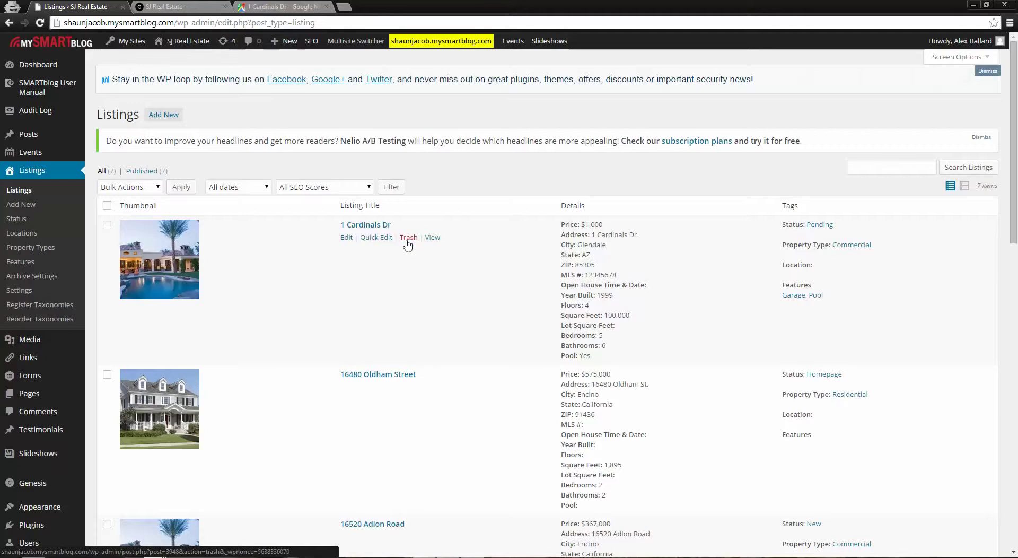
{"action": "left_click", "coordinate": [408, 240]}
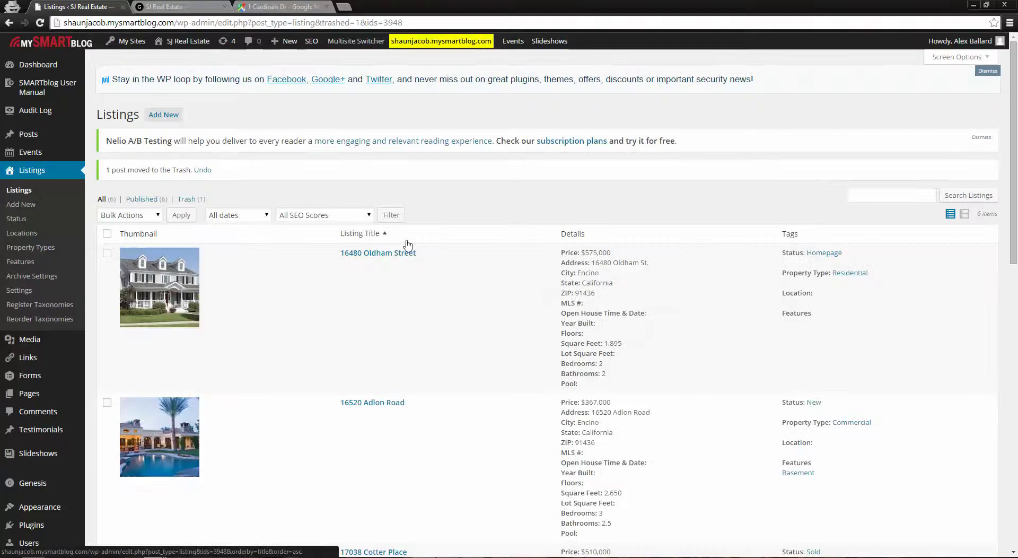
{"action": "scroll", "coordinate": [339, 357], "scroll_direction": "down", "scroll_amount": 6}
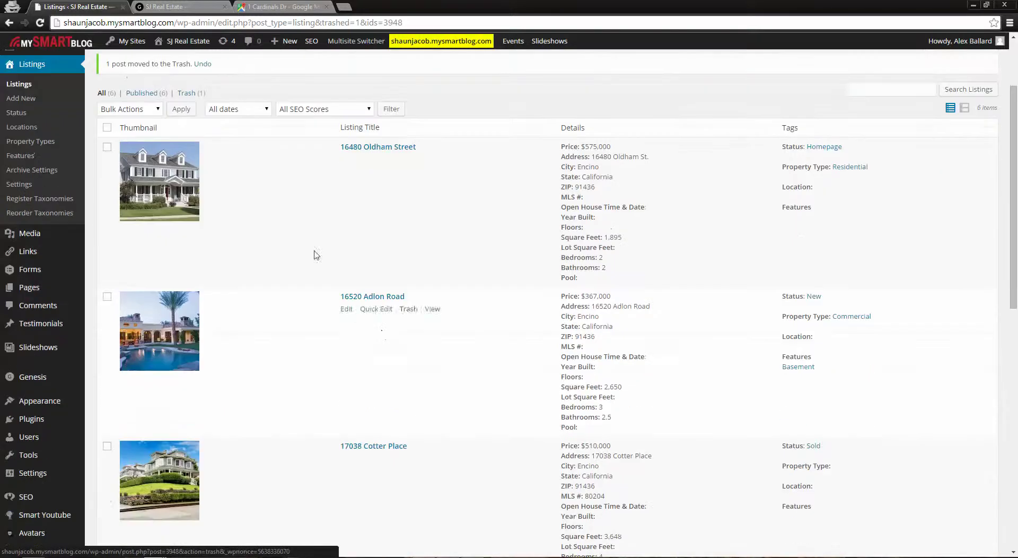
{"action": "scroll", "coordinate": [458, 384], "scroll_direction": "up", "scroll_amount": 6}
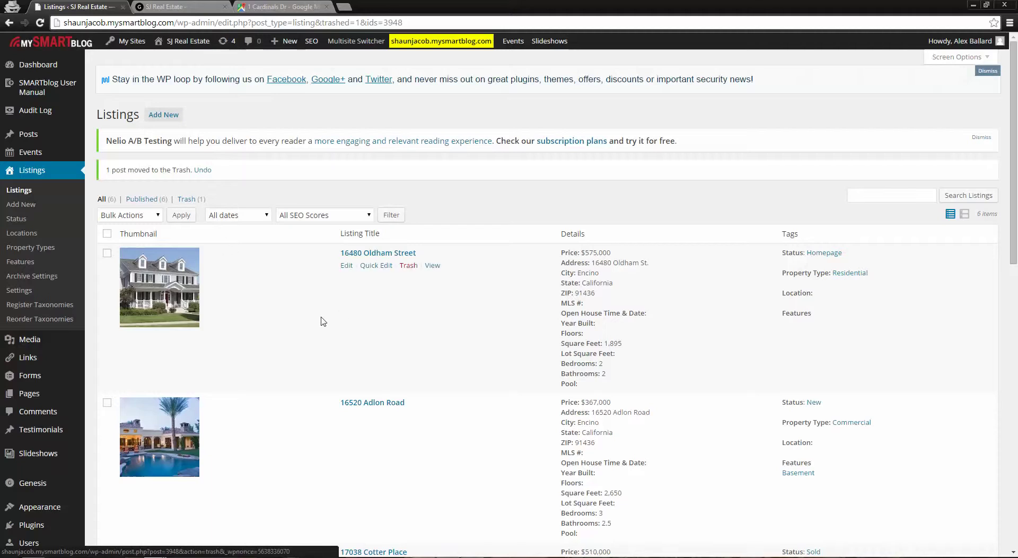
Step: Check the live homepage, then return to the admin Listings page showing 6 published listings
{"action": "left_click", "coordinate": [173, 5]}
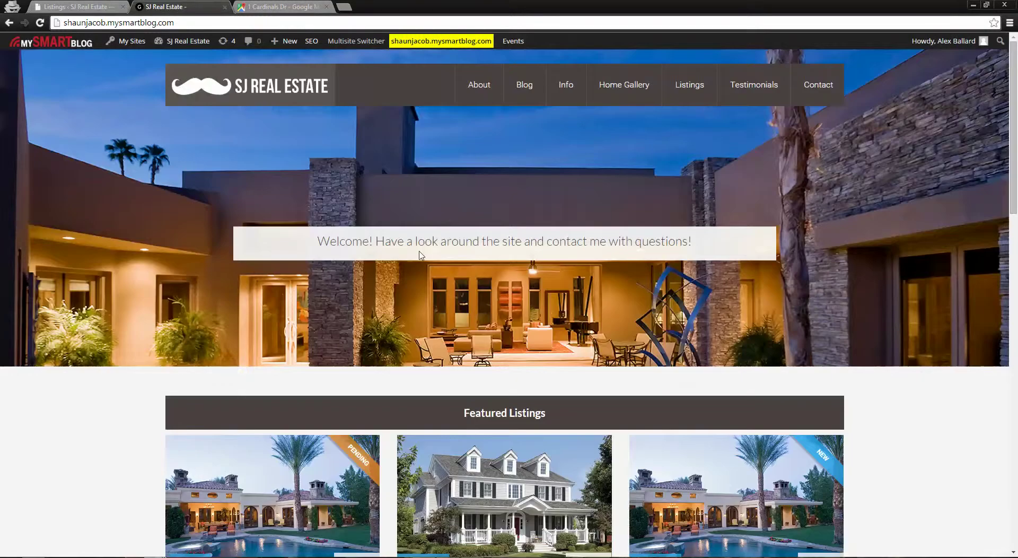
{"action": "scroll", "coordinate": [461, 354], "scroll_direction": "down", "scroll_amount": 3}
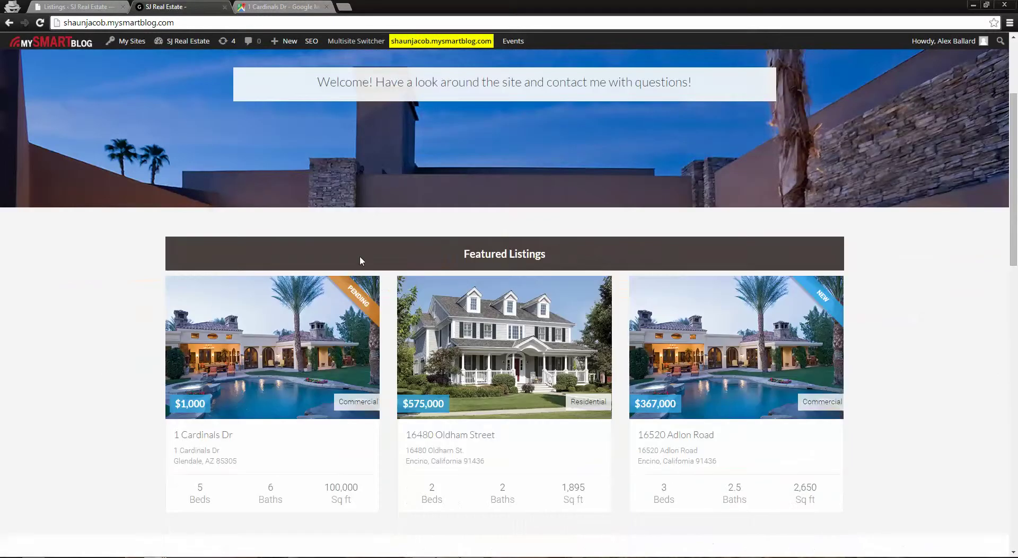
{"action": "scroll", "coordinate": [393, 295], "scroll_direction": "up", "scroll_amount": 3}
{"action": "left_click", "coordinate": [99, 5]}
{"action": "scroll", "coordinate": [162, 389], "scroll_direction": "down", "scroll_amount": 2}
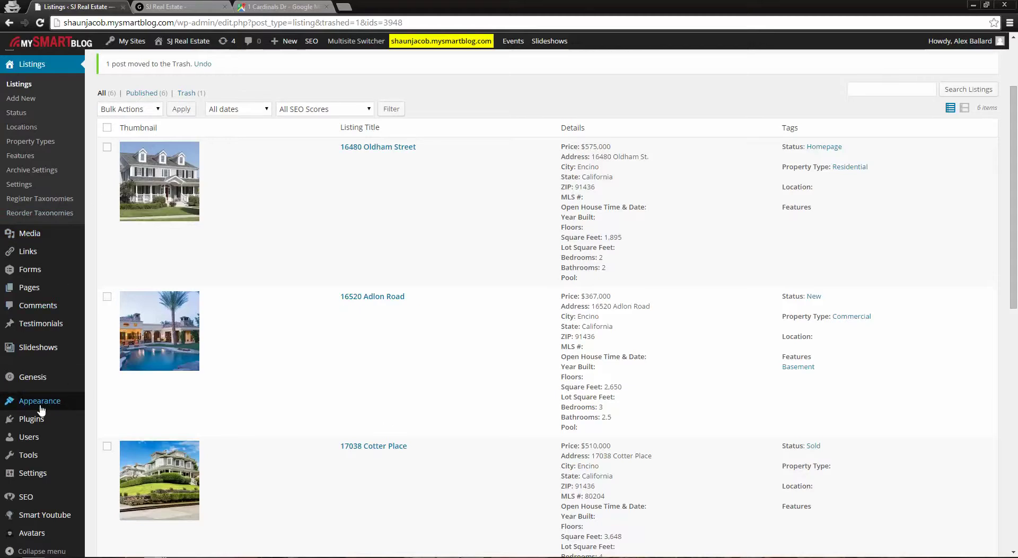
{"action": "mouse_move", "coordinate": [37, 409]}
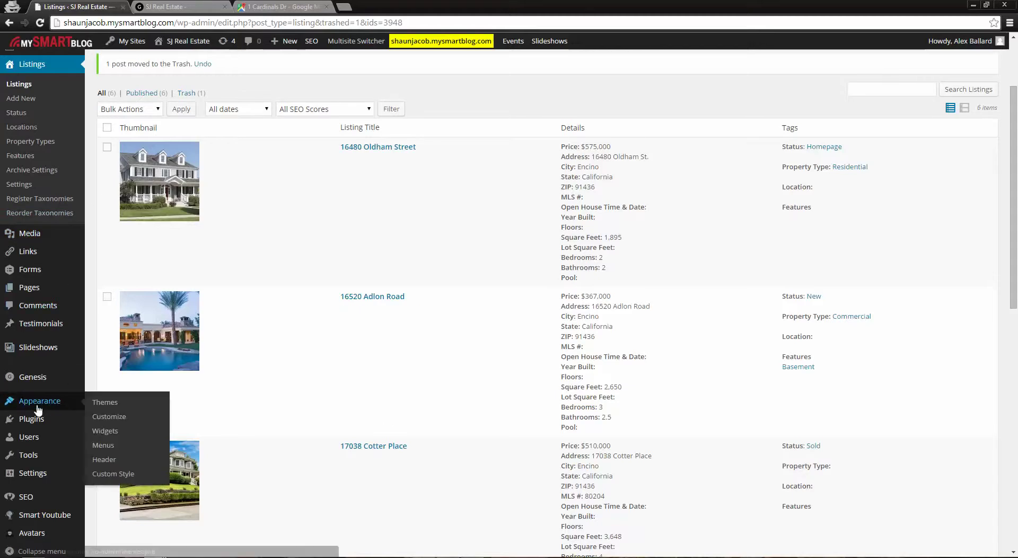
Step: Open the main nav menu editor, compare with the live site's navigation, and try reordering About
{"action": "left_click", "coordinate": [106, 448]}
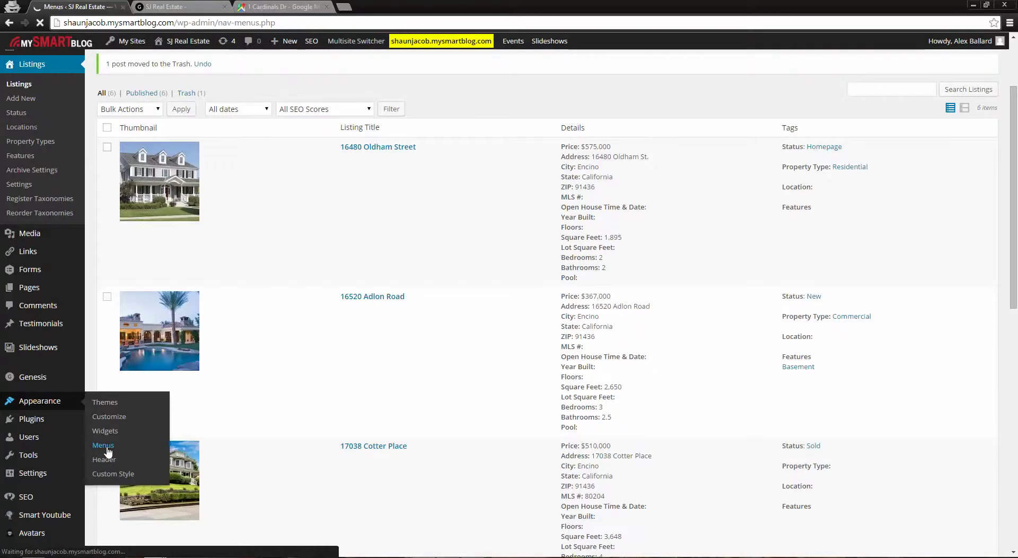
{"action": "scroll", "coordinate": [689, 403], "scroll_direction": "down", "scroll_amount": 2}
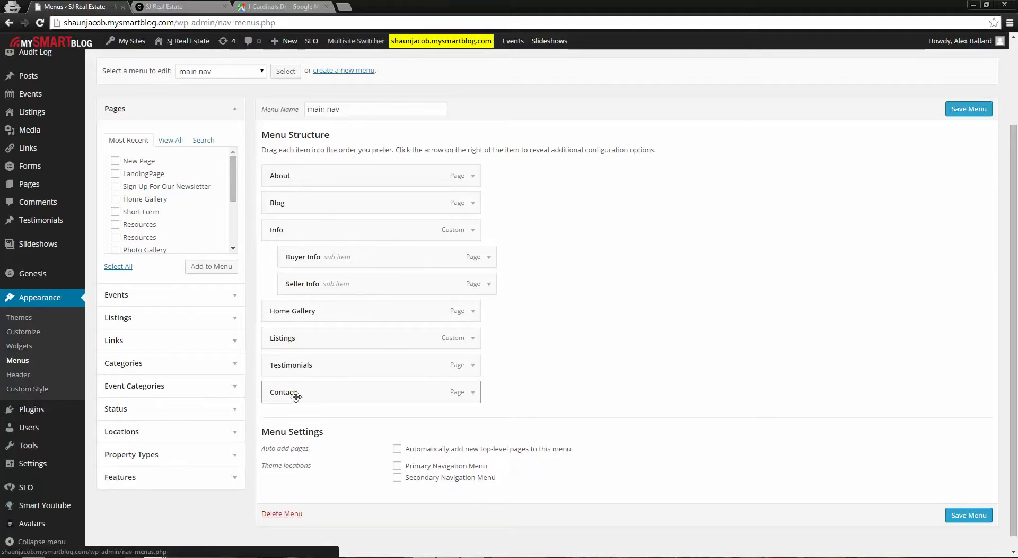
{"action": "left_click", "coordinate": [172, 6]}
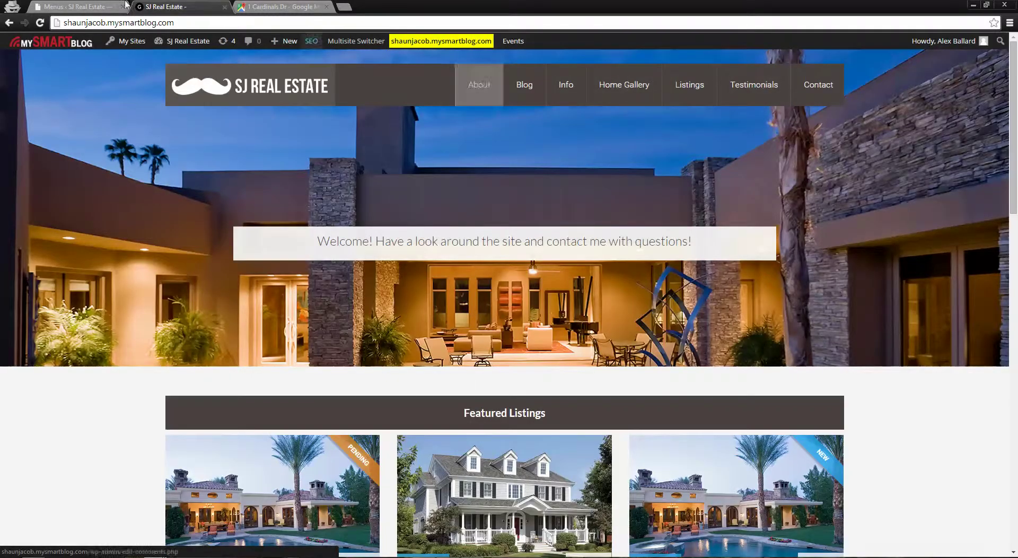
{"action": "left_click", "coordinate": [126, 4]}
{"action": "mouse_move", "coordinate": [332, 174]}
{"action": "left_mouse_down"}
{"action": "mouse_move", "coordinate": [336, 300]}
{"action": "mouse_move", "coordinate": [326, 184]}
{"action": "mouse_move", "coordinate": [334, 186]}
{"action": "left_mouse_up"}
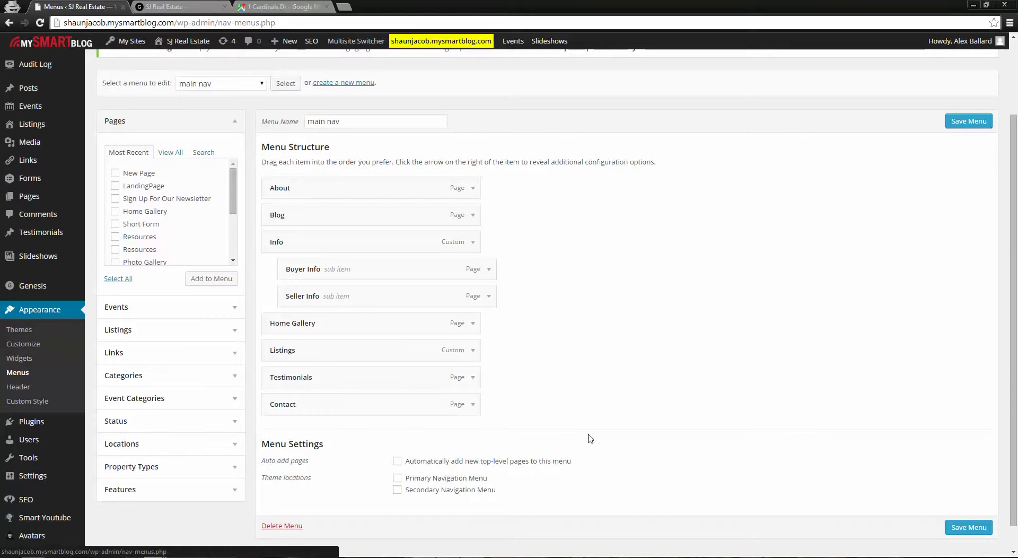
Step: Collapse the Pages panel and show all Status terms available to add
{"action": "left_click", "coordinate": [236, 126]}
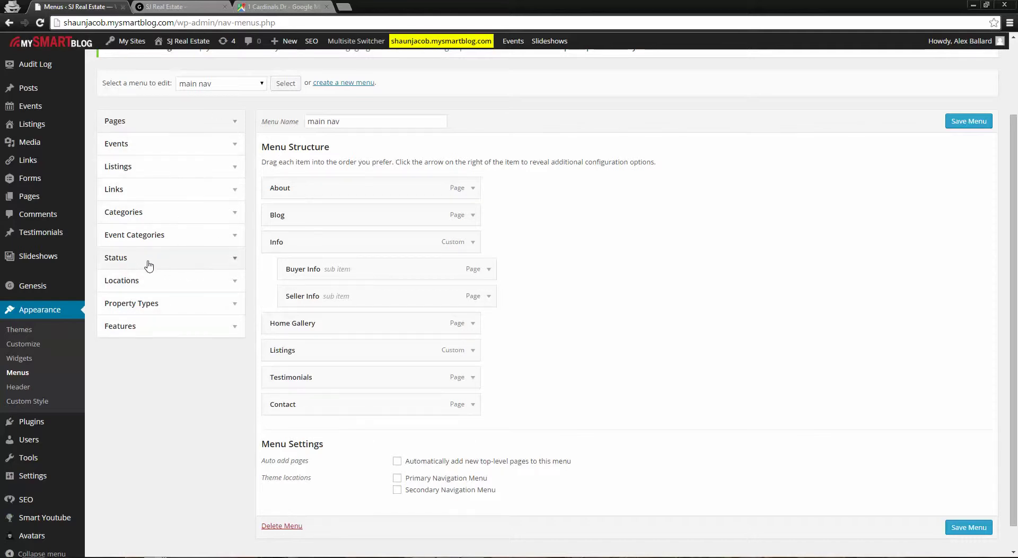
{"action": "left_click", "coordinate": [236, 259]}
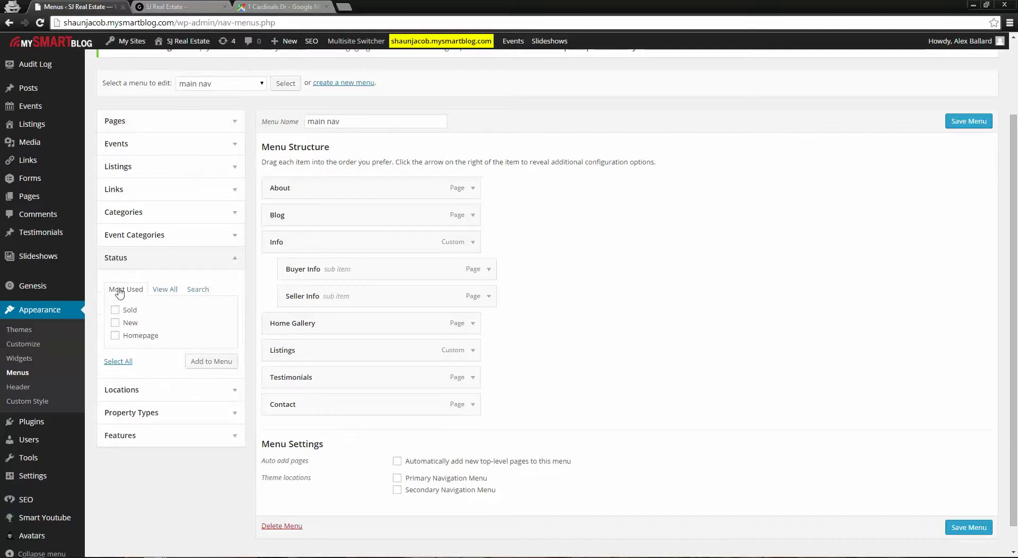
{"action": "left_click", "coordinate": [170, 292]}
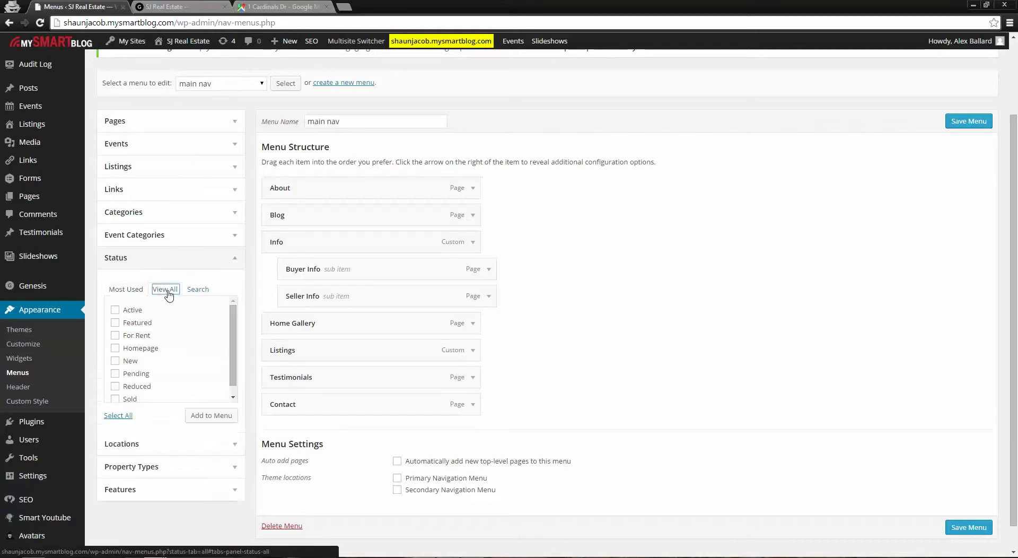
Step: Add the For Rent status to main nav and nest it under Listings as a sub item
{"action": "mouse_move", "coordinate": [234, 383]}
{"action": "left_mouse_down"}
{"action": "mouse_move", "coordinate": [234, 325]}
{"action": "mouse_move", "coordinate": [233, 384]}
{"action": "left_mouse_up"}
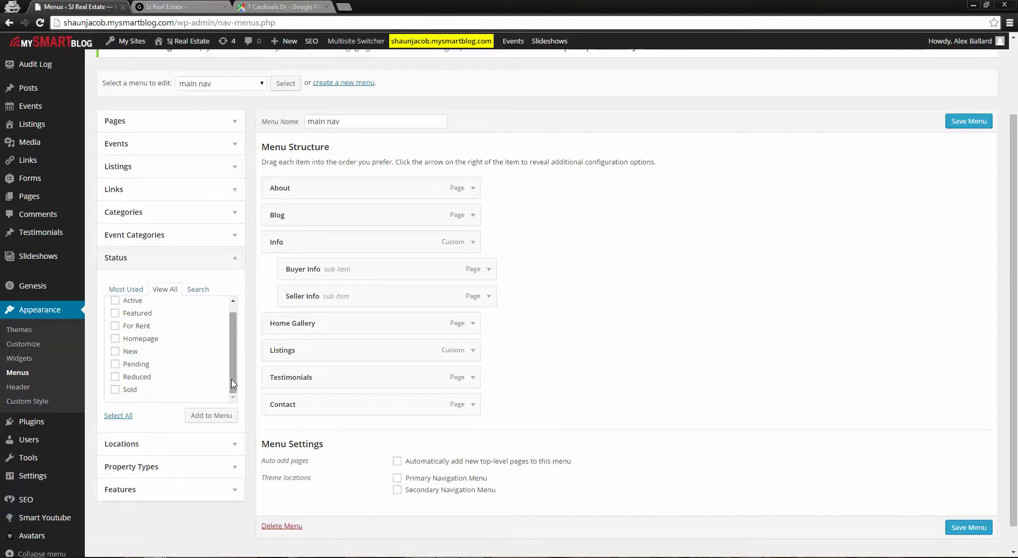
{"action": "mouse_move", "coordinate": [234, 384]}
{"action": "left_mouse_down"}
{"action": "mouse_move", "coordinate": [236, 355]}
{"action": "mouse_move", "coordinate": [222, 371]}
{"action": "left_mouse_up"}
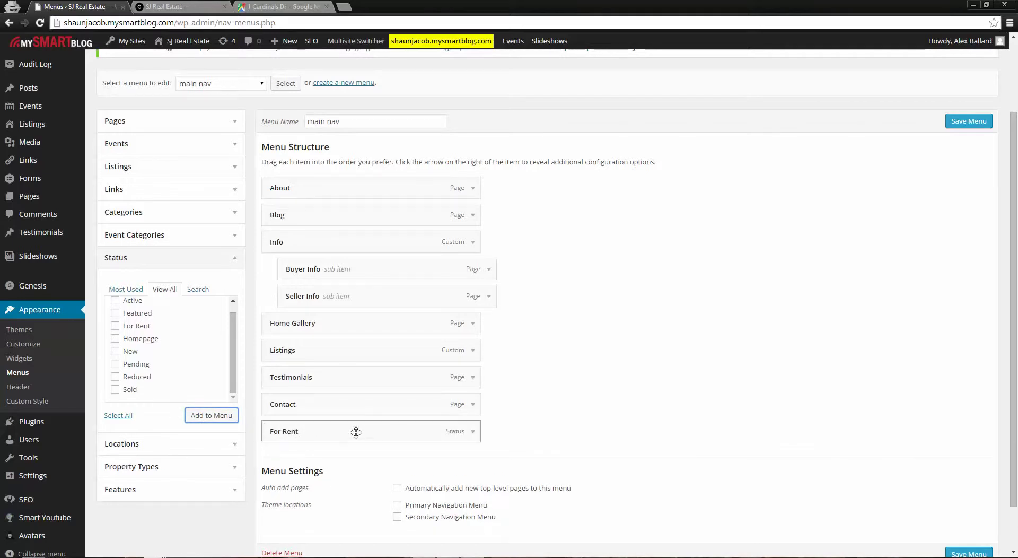
{"action": "left_click_drag", "start_coordinate": [322, 431], "coordinate": [318, 179]}
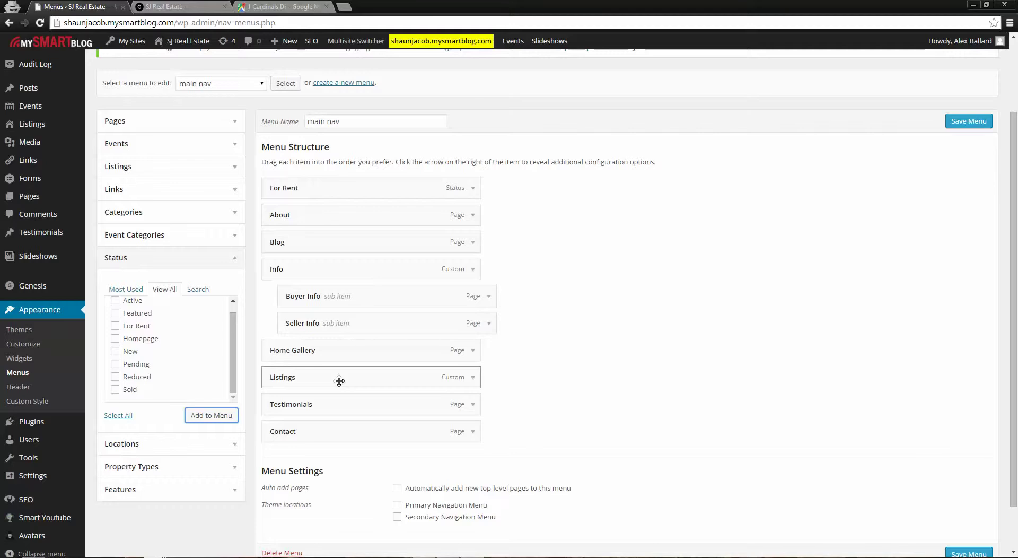
{"action": "left_click_drag", "start_coordinate": [289, 189], "coordinate": [286, 378]}
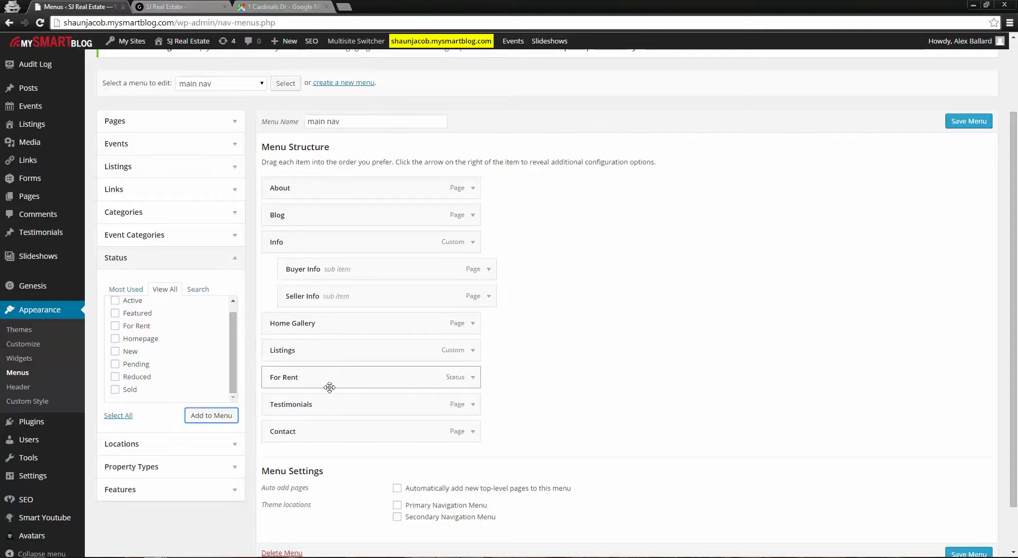
{"action": "left_click_drag", "start_coordinate": [293, 378], "coordinate": [299, 378]}
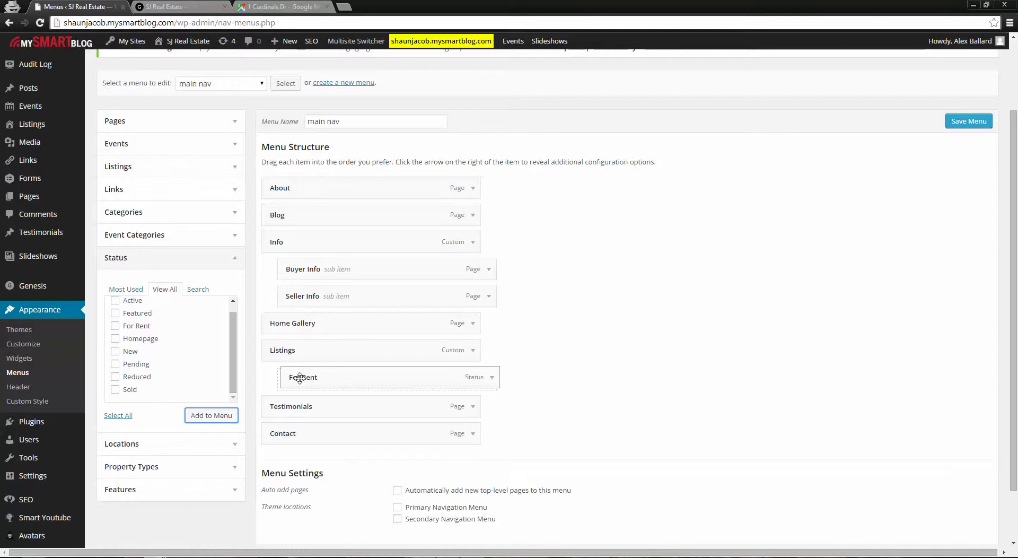
{"action": "left_click_drag", "start_coordinate": [300, 377], "coordinate": [305, 377]}
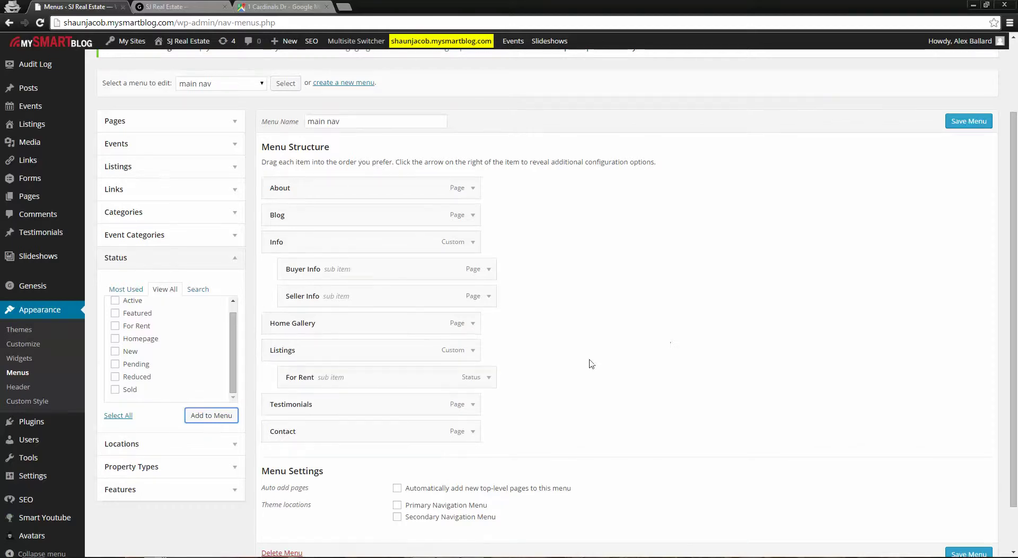
Step: Save the main nav menu and view the live SJ Real Estate homepage
{"action": "scroll", "coordinate": [592, 364], "scroll_direction": "down", "scroll_amount": 1}
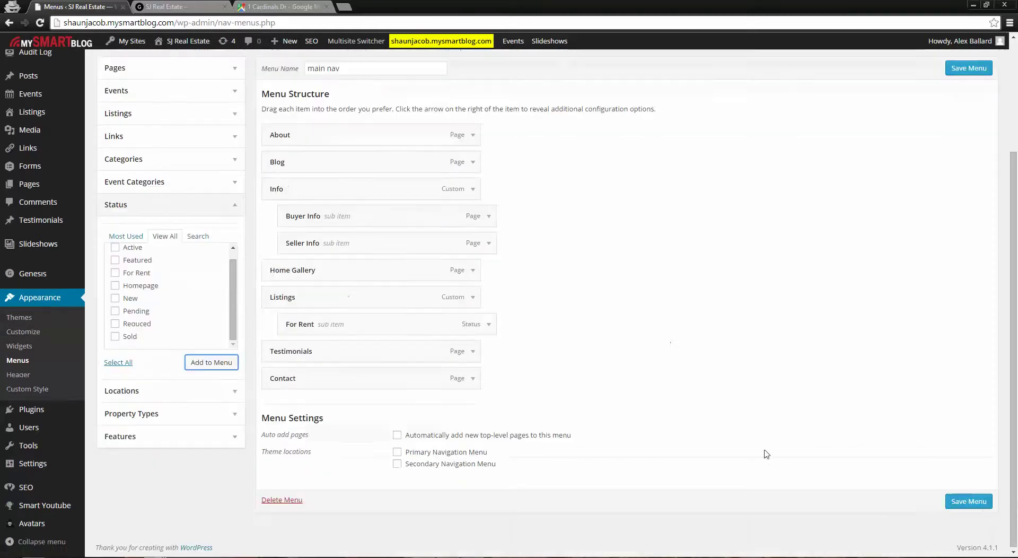
{"action": "left_click", "coordinate": [966, 503]}
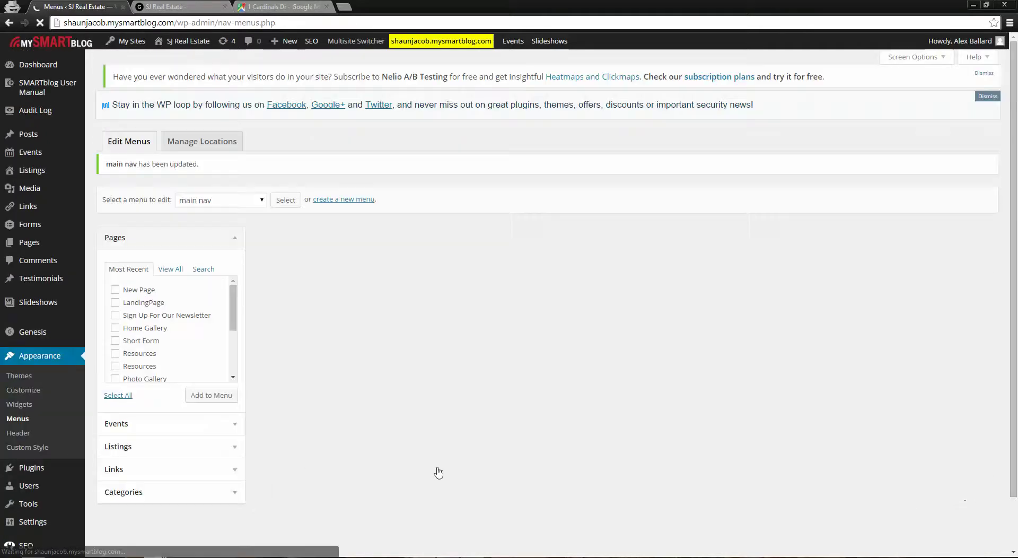
{"action": "left_click", "coordinate": [191, 6]}
{"action": "left_click", "coordinate": [216, 94]}
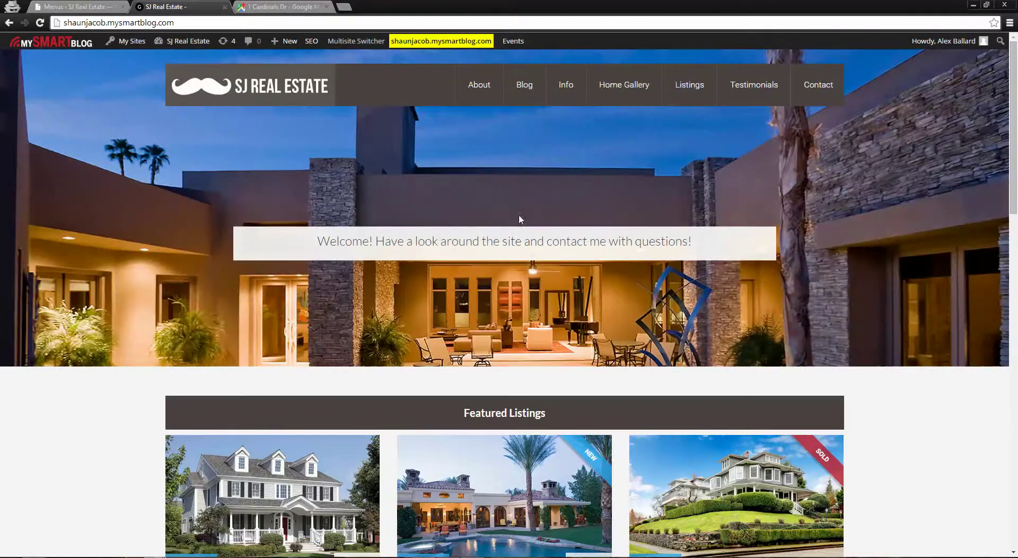
{"action": "mouse_move", "coordinate": [684, 86]}
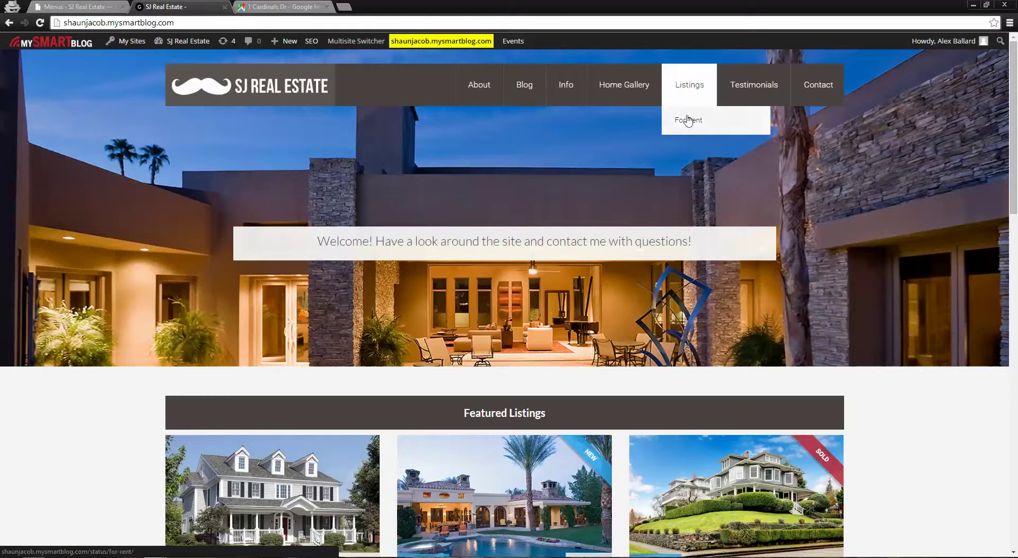
{"action": "left_click", "coordinate": [688, 89]}
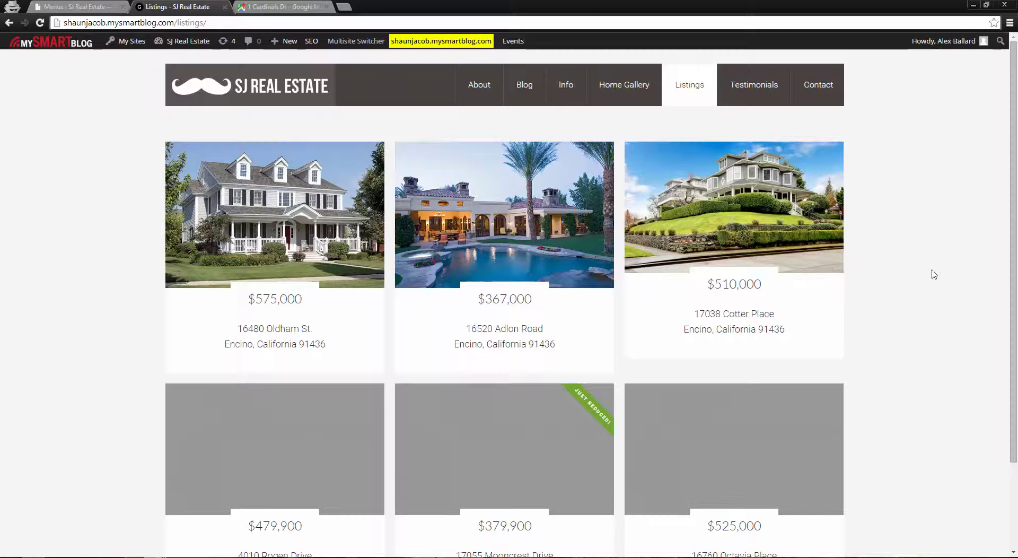
{"action": "scroll", "coordinate": [933, 286], "scroll_direction": "down", "scroll_amount": 3}
{"action": "scroll", "coordinate": [946, 366], "scroll_direction": "up", "scroll_amount": 5}
{"action": "scroll", "coordinate": [645, 409], "scroll_direction": "down", "scroll_amount": 5}
{"action": "scroll", "coordinate": [680, 345], "scroll_direction": "up", "scroll_amount": 2}
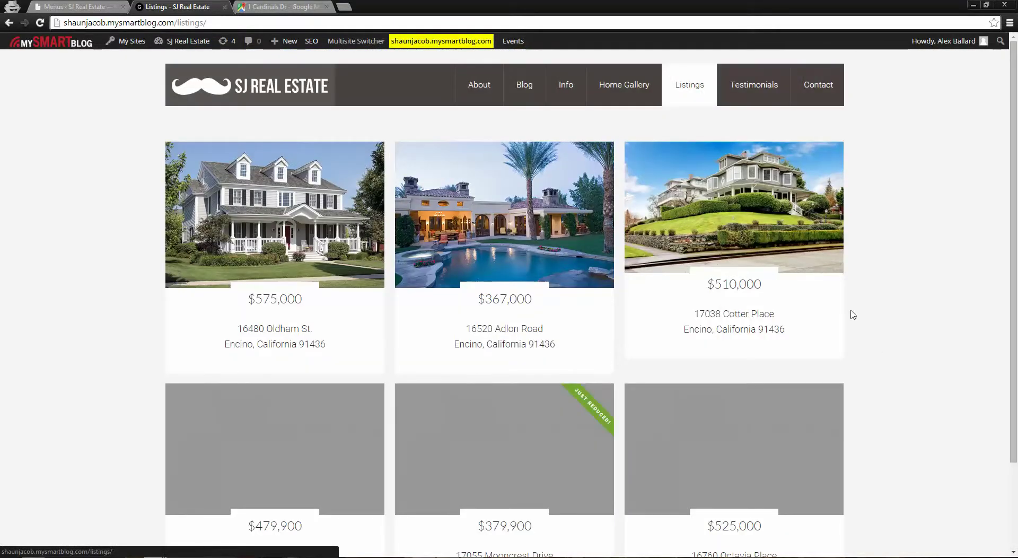
{"action": "mouse_move", "coordinate": [691, 86]}
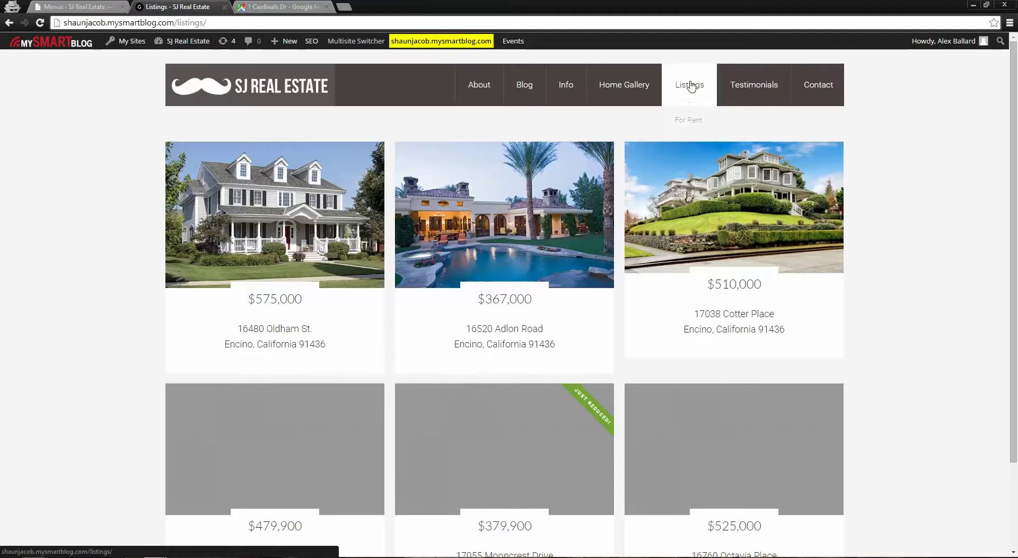
{"action": "left_click", "coordinate": [690, 124]}
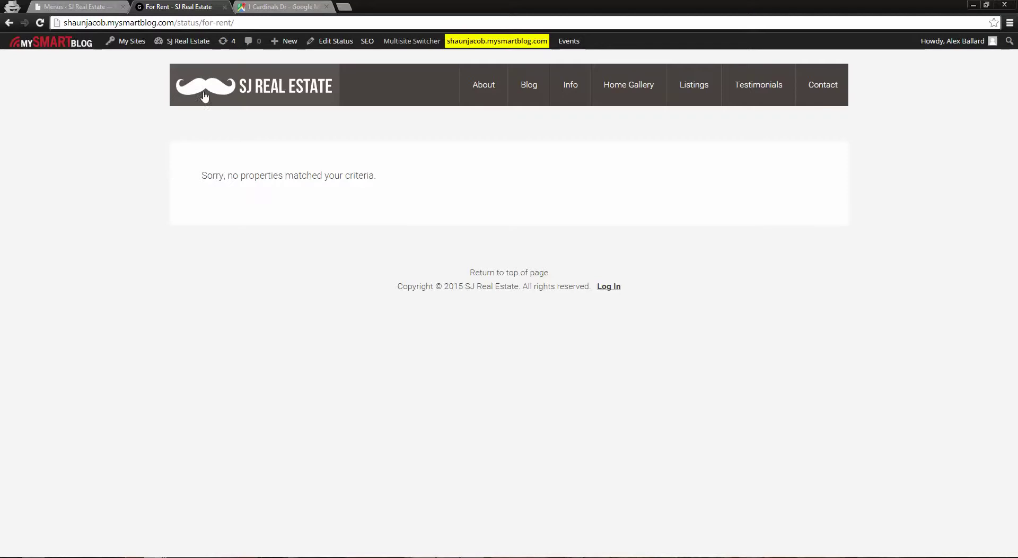
{"action": "key", "text": "ctrl+shift+Tab"}
{"action": "scroll", "coordinate": [612, 372], "scroll_direction": "down", "scroll_amount": 3}
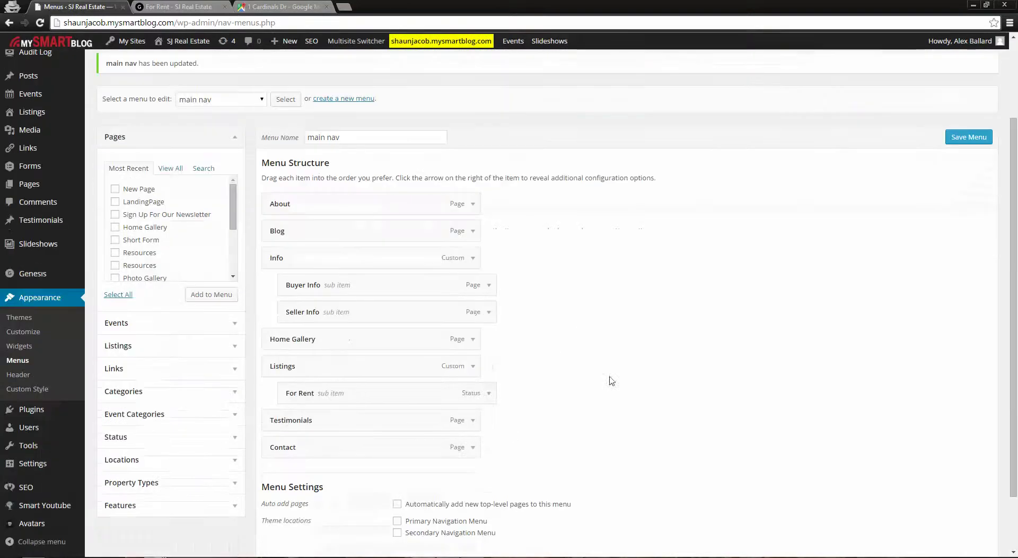
Step: Add the Sold status from the Status box to the main nav menu
{"action": "left_click", "coordinate": [488, 394]}
{"action": "left_click", "coordinate": [488, 395]}
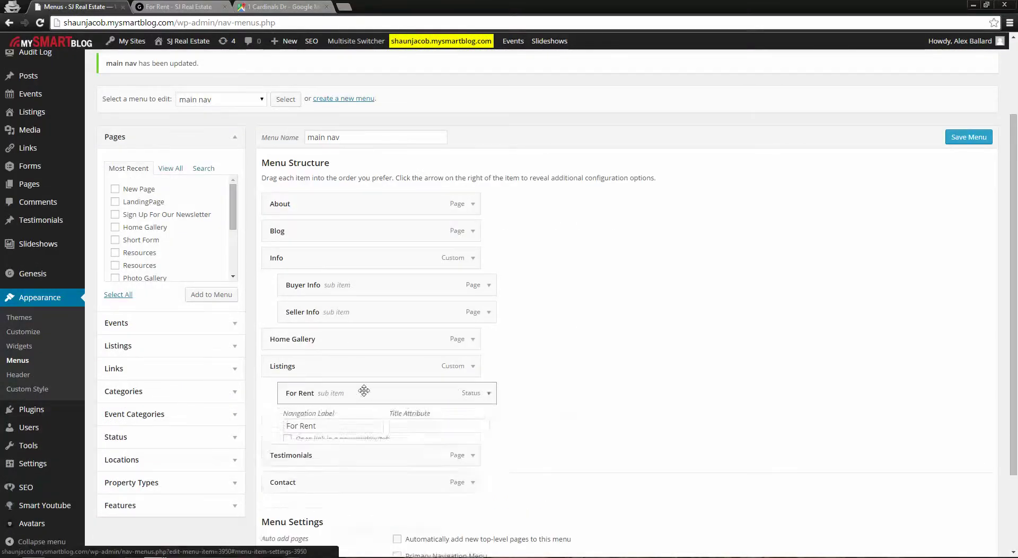
{"action": "left_click", "coordinate": [234, 441]}
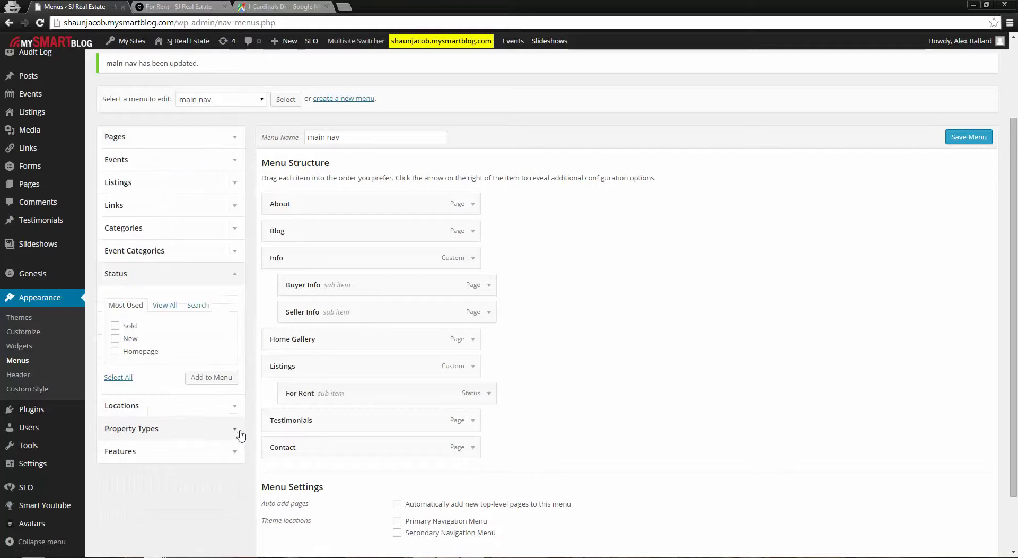
{"action": "left_click", "coordinate": [115, 326]}
{"action": "left_click", "coordinate": [199, 379]}
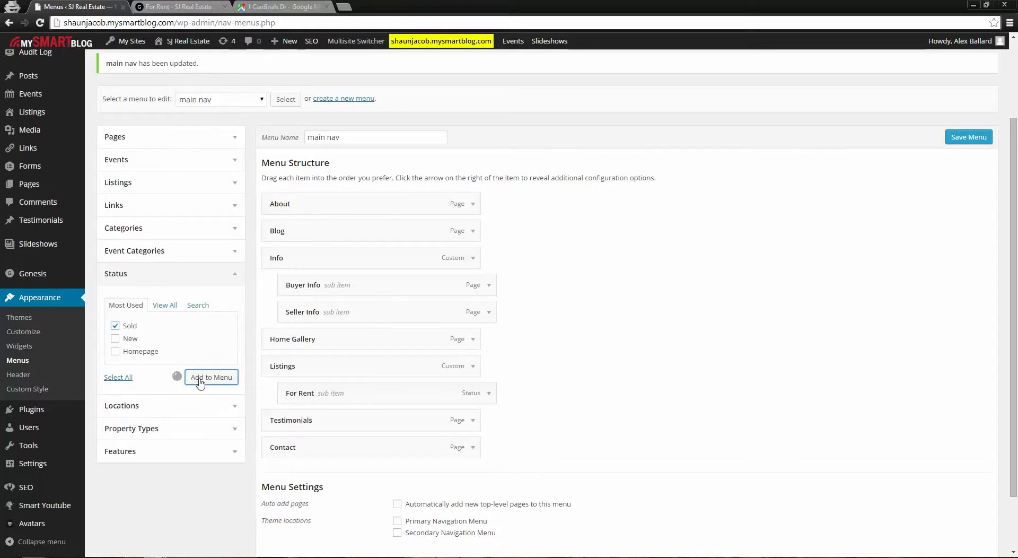
Step: Nest Sold under Listings below For Rent, save the menu, and view the live For Rent page
{"action": "left_click_drag", "start_coordinate": [315, 474], "coordinate": [290, 428]}
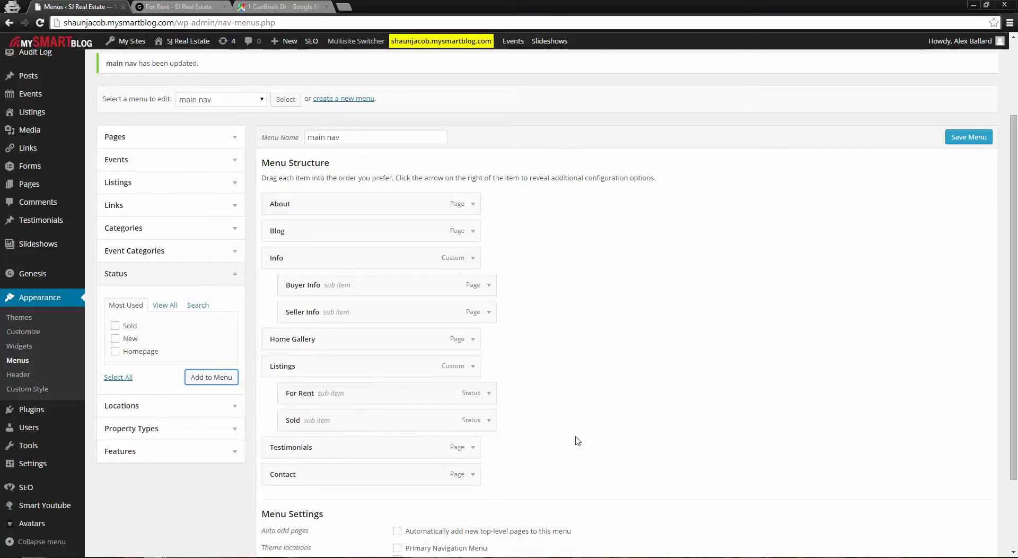
{"action": "scroll", "coordinate": [883, 533], "scroll_direction": "down", "scroll_amount": 2}
{"action": "left_click", "coordinate": [969, 500]}
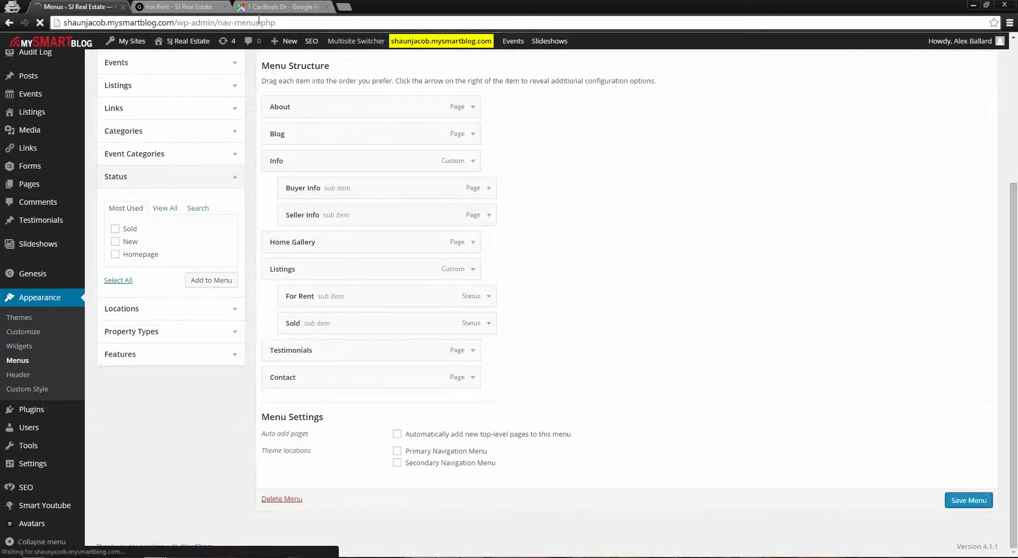
{"action": "left_click", "coordinate": [186, 5]}
{"action": "key", "text": "F5"}
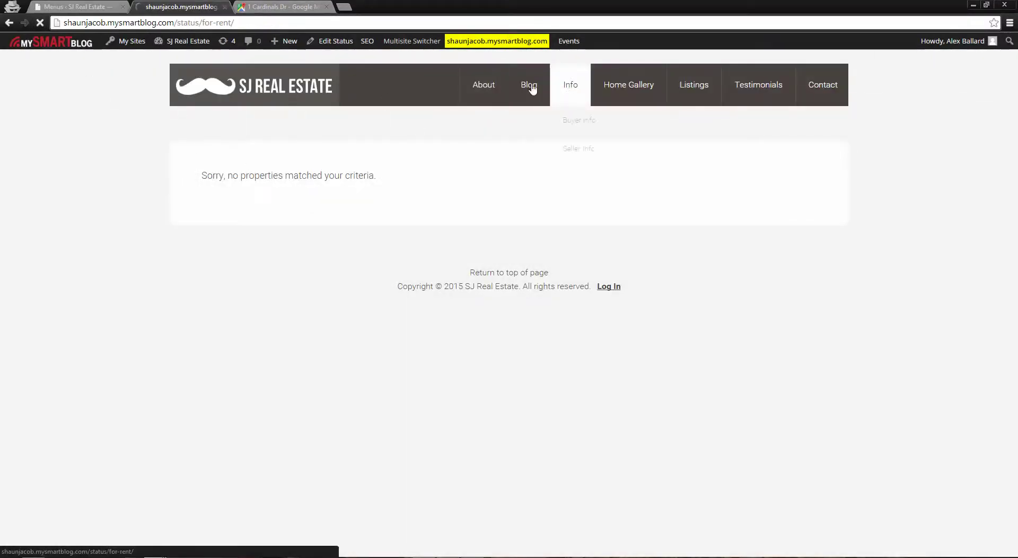
{"action": "mouse_move", "coordinate": [692, 88]}
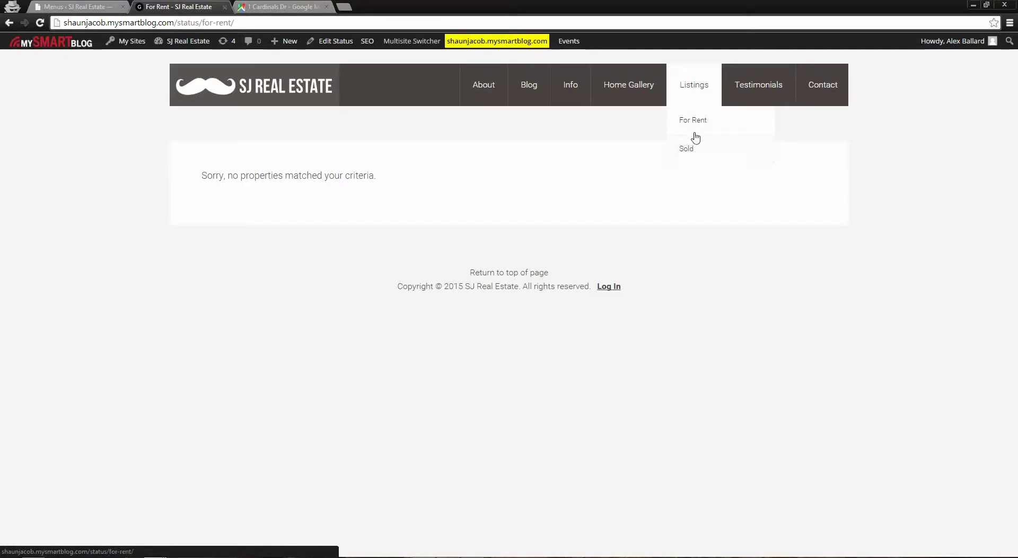
{"action": "left_click", "coordinate": [692, 151]}
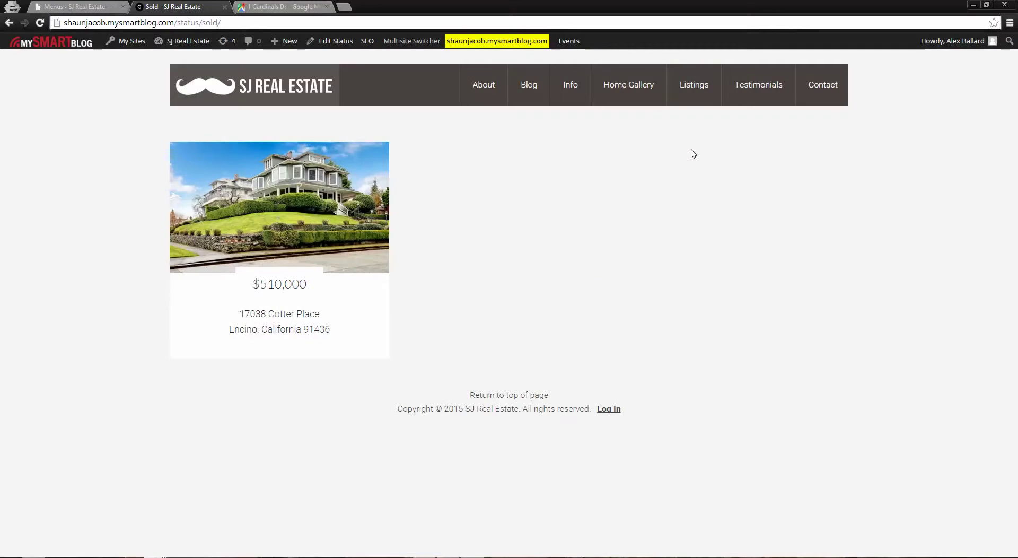
{"action": "mouse_move", "coordinate": [703, 103]}
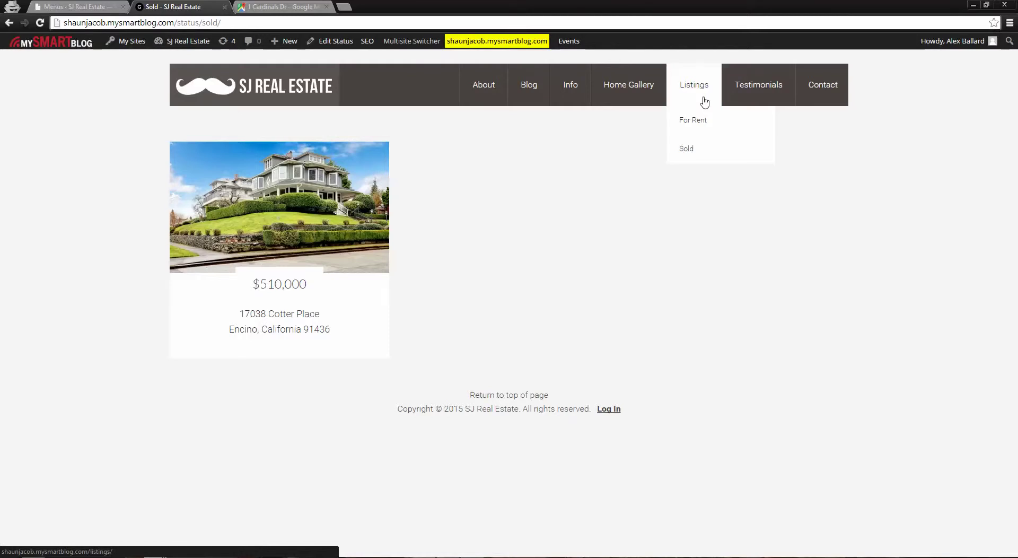
{"action": "left_click", "coordinate": [80, 7]}
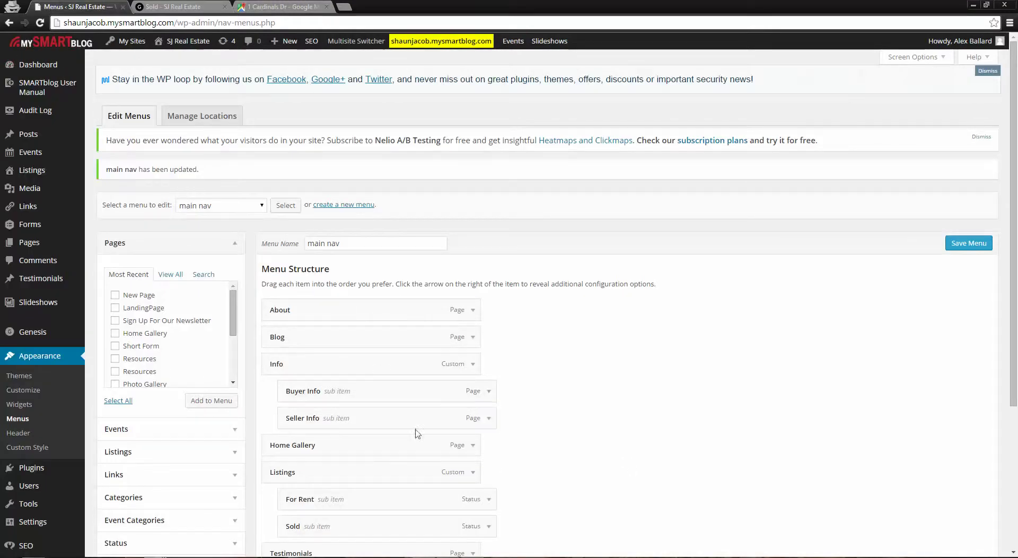
{"action": "left_click_drag", "start_coordinate": [356, 421], "coordinate": [305, 417]}
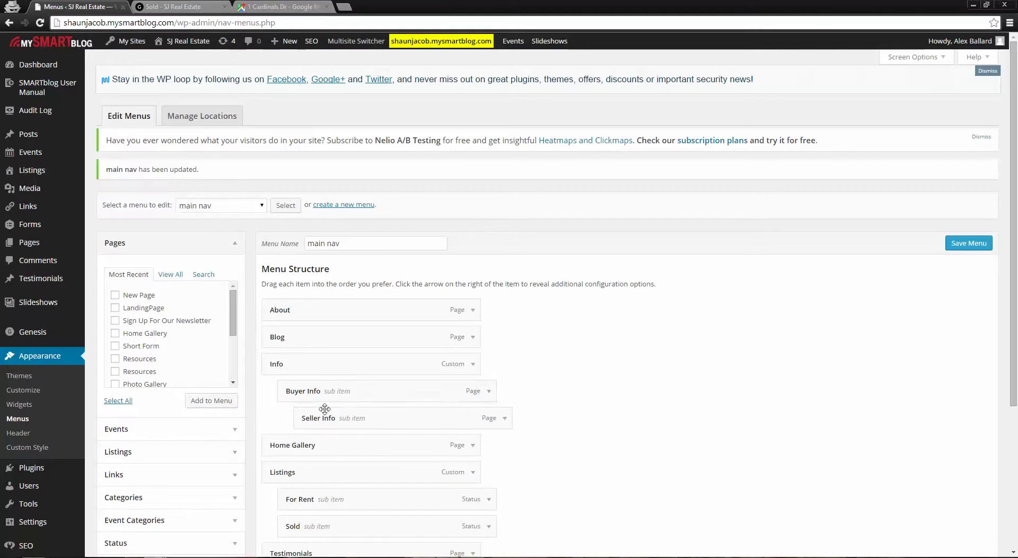
{"action": "left_click_drag", "start_coordinate": [352, 418], "coordinate": [366, 417]}
{"action": "scroll", "coordinate": [557, 447], "scroll_direction": "down", "scroll_amount": 1}
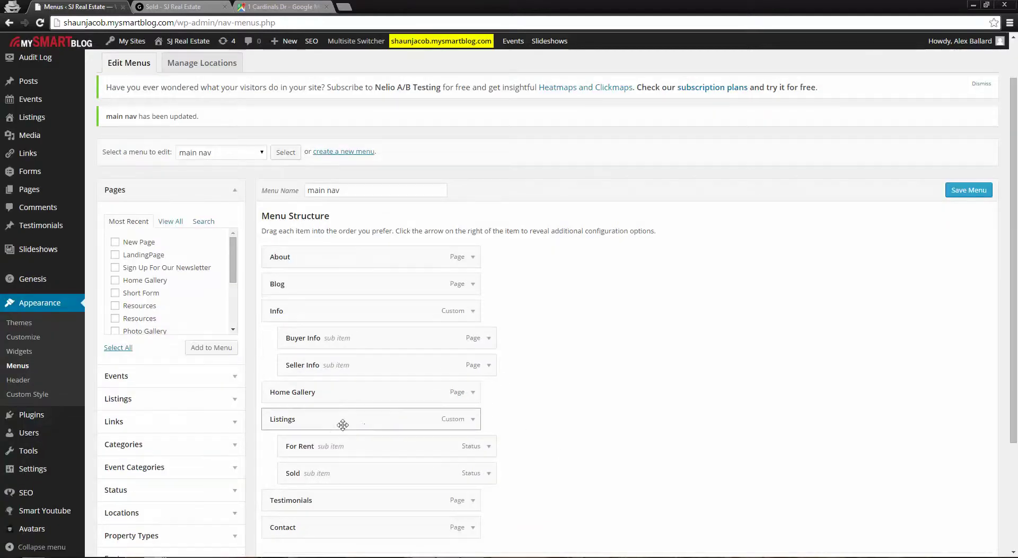
{"action": "left_click_drag", "start_coordinate": [348, 472], "coordinate": [308, 471]}
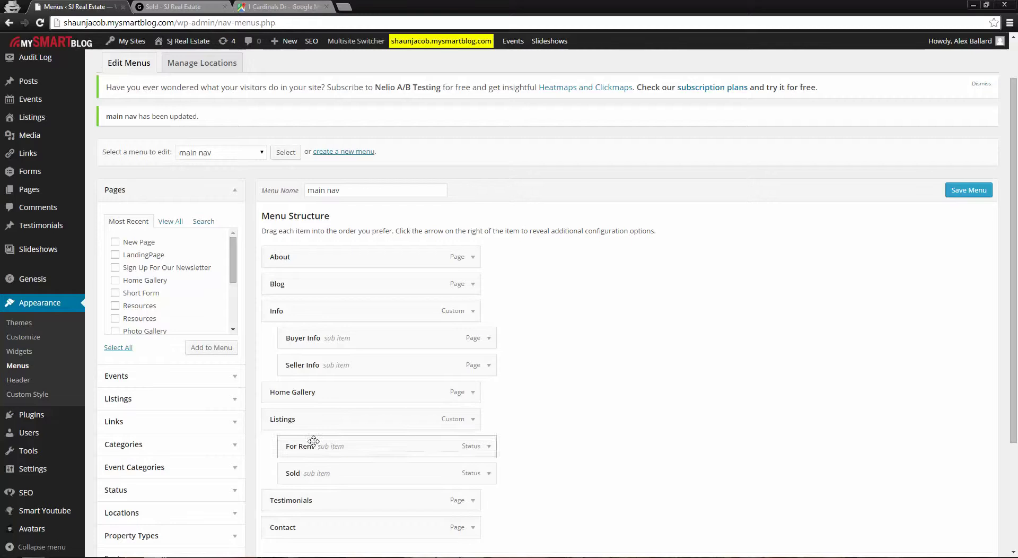